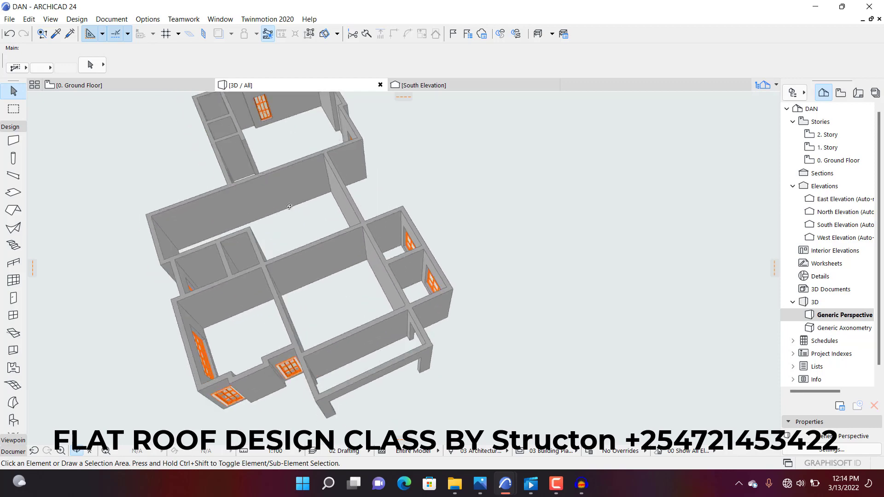
Examine the house's walls and existing window openings from several angles in the 3D model
scroll(335, 270, down, 4)
scroll(240, 211, up, 5)
scroll(328, 299, up, 3)
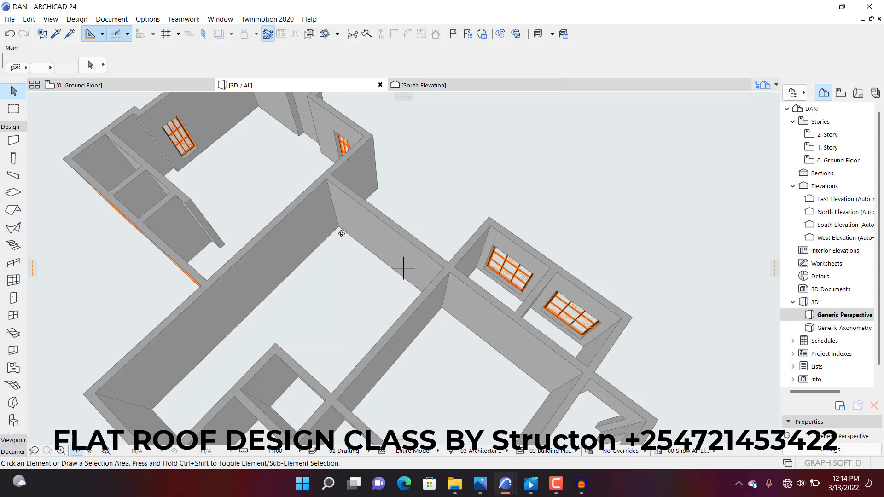
shift+middle_drag(346, 265, 235, 334)
scroll(369, 346, down, 5)
scroll(333, 255, up, 5)
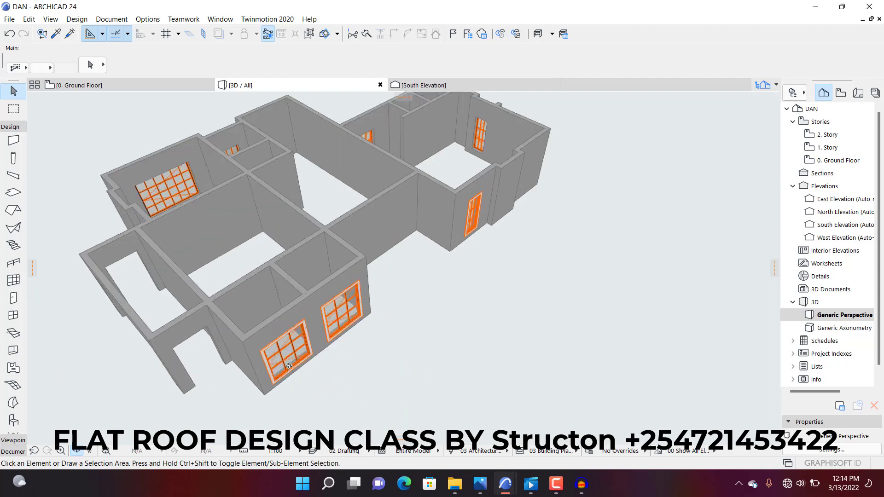
shift+middle_drag(403, 267, 299, 313)
scroll(427, 286, up, 3)
shift+middle_drag(507, 269, 248, 257)
scroll(425, 214, up, 3)
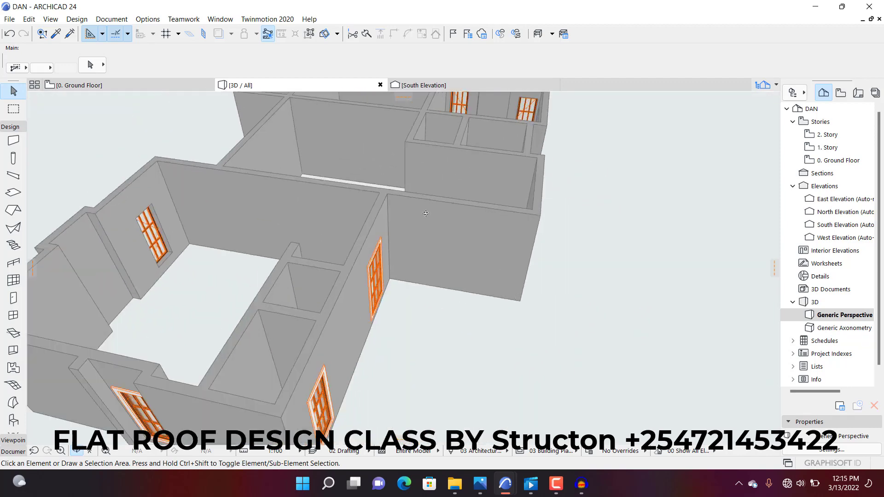
shift+middle_drag(403, 268, 297, 189)
On the ground floor plan, place a Window 24 in the central room's upper exterior wall, between the two projecting wings
click(137, 88)
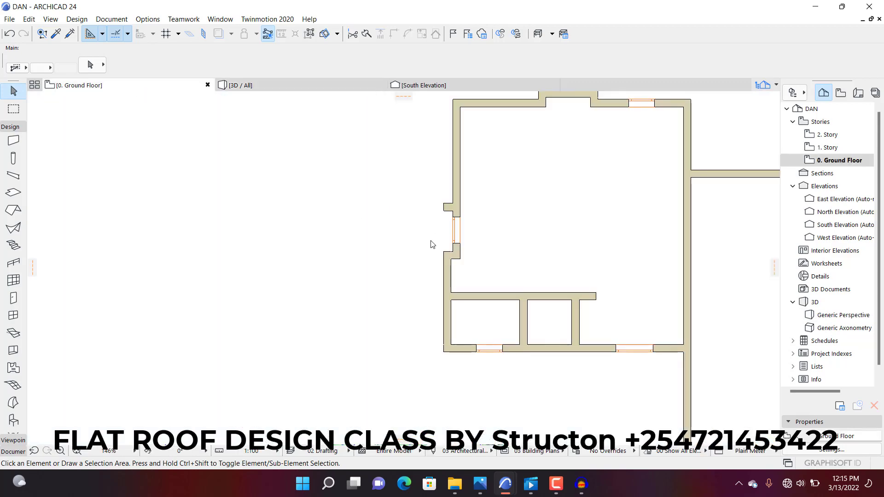
scroll(430, 244, down, 5)
scroll(505, 258, up, 5)
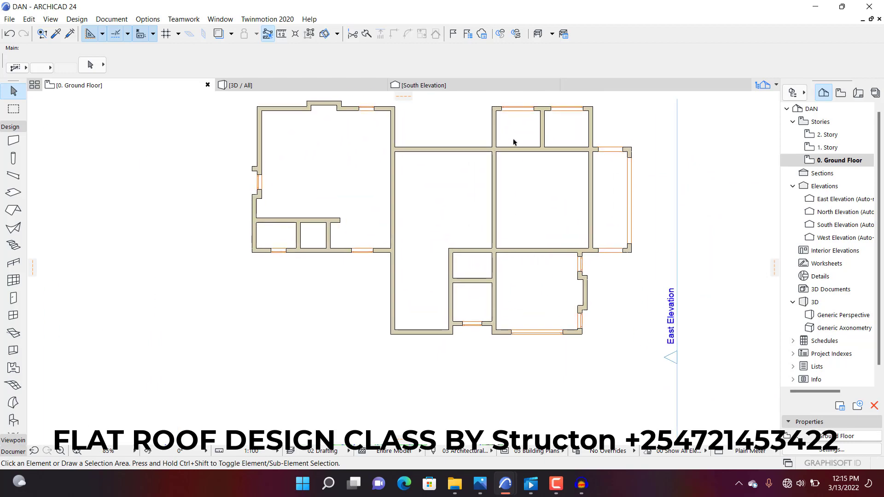
scroll(514, 138, up, 6)
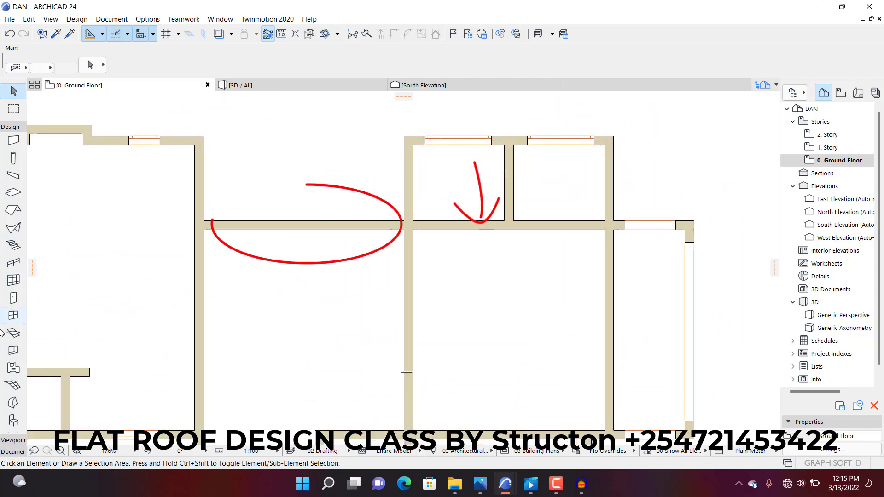
click(22, 315)
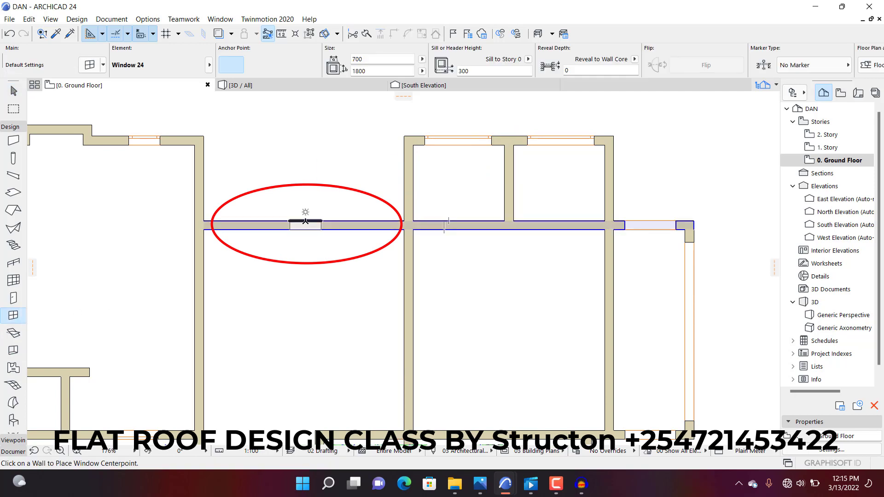
click(305, 221)
click(299, 208)
key(Escape)
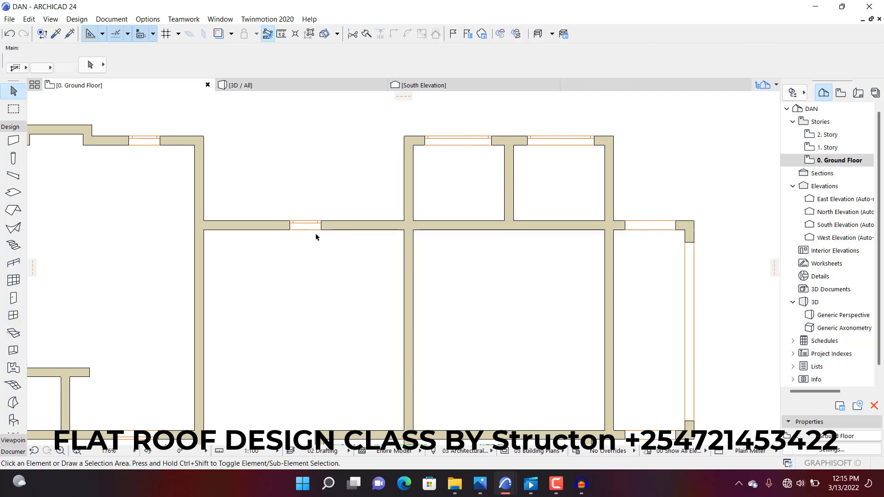
Set the width of the new window in the central room's upper wall to 2400
key(ctrl+t)
click(321, 231)
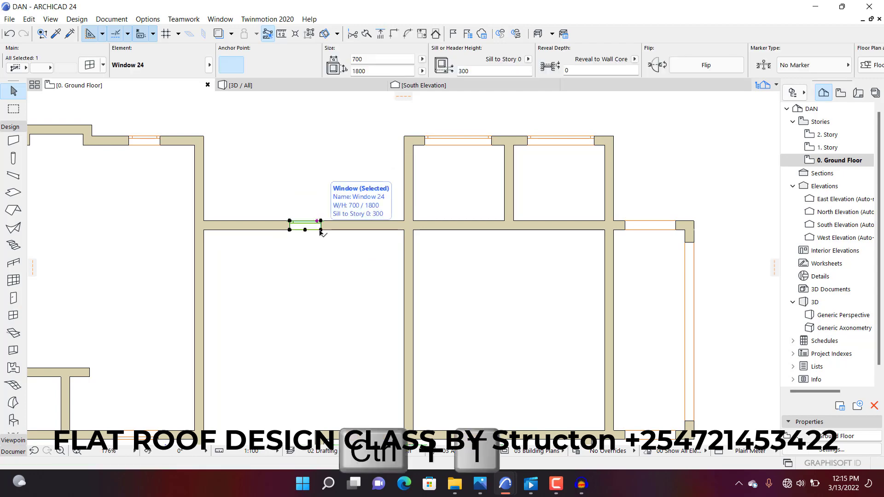
key(ctrl+t)
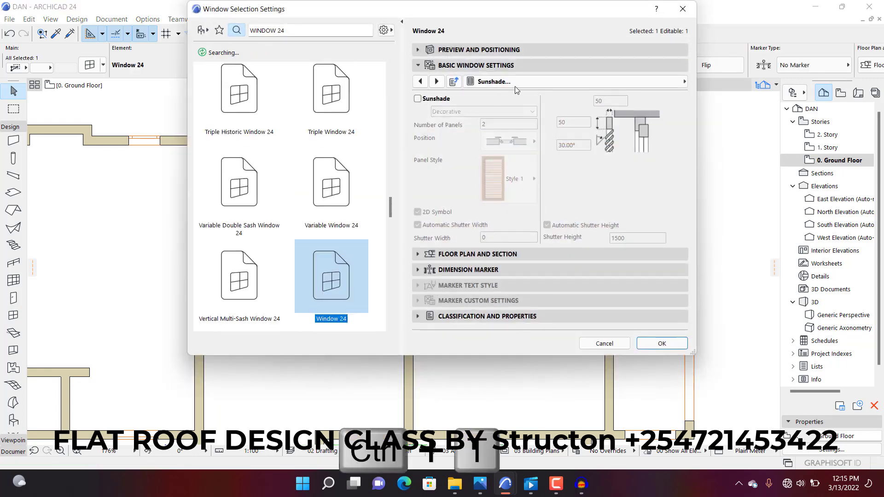
click(506, 50)
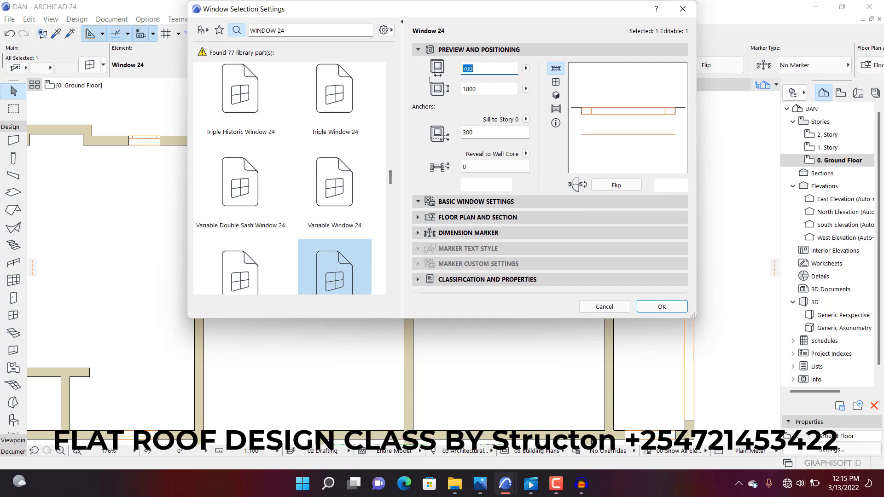
text(2400)
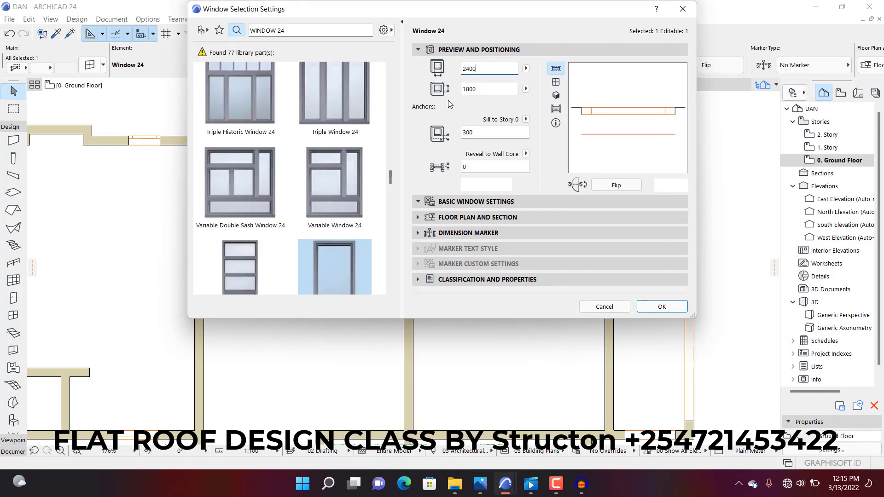
click(661, 307)
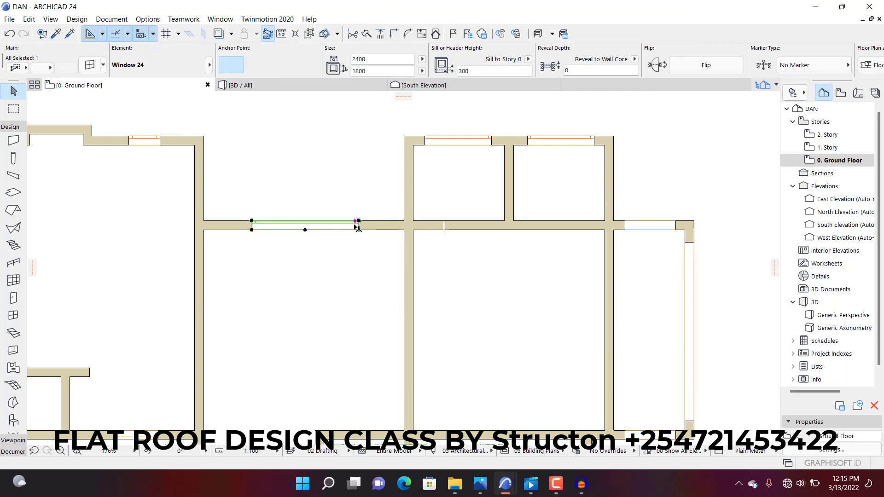
scroll(275, 178, down, 4)
scroll(275, 178, up, 2)
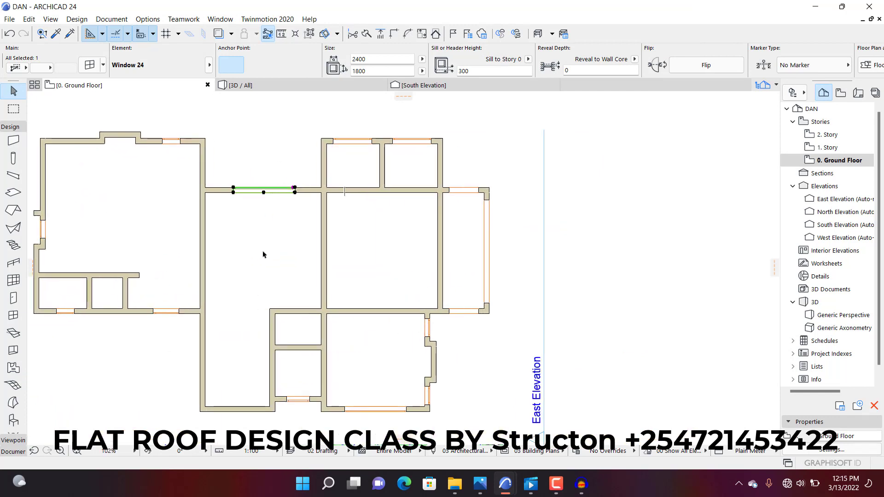
click(448, 239)
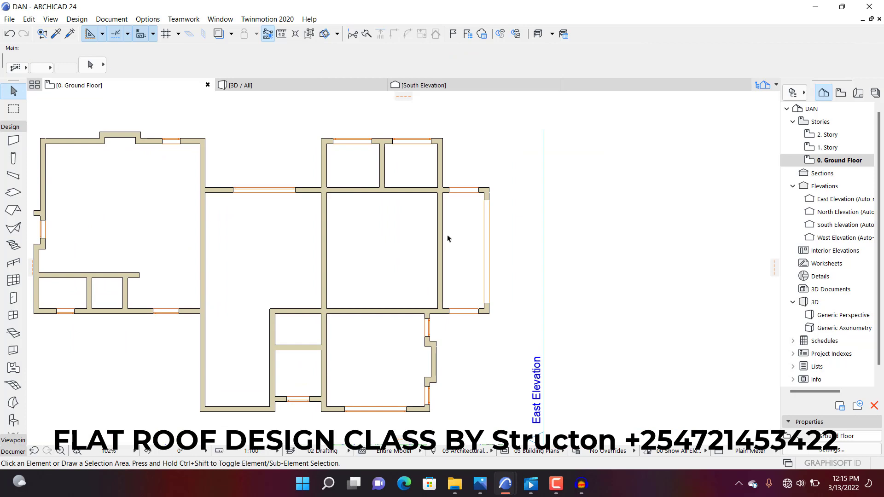
Place a Window 24 in the wall between the large room and the porch on the plan's east side
click(16, 315)
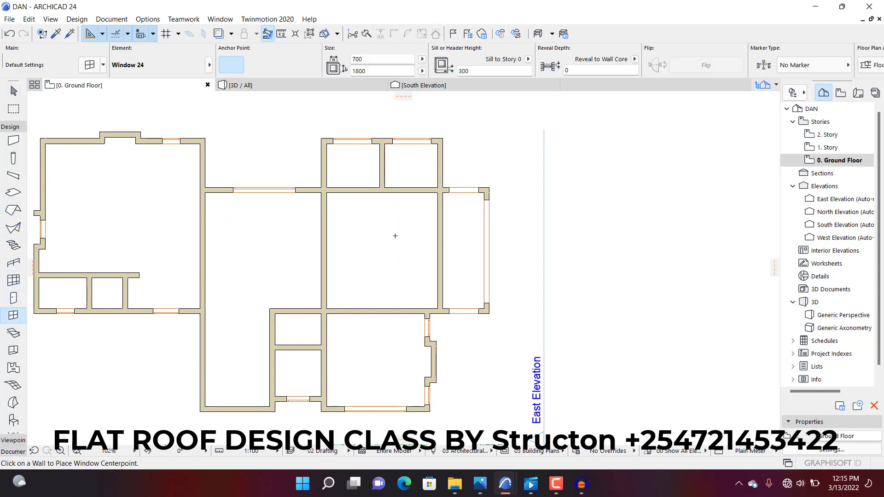
click(441, 263)
click(416, 257)
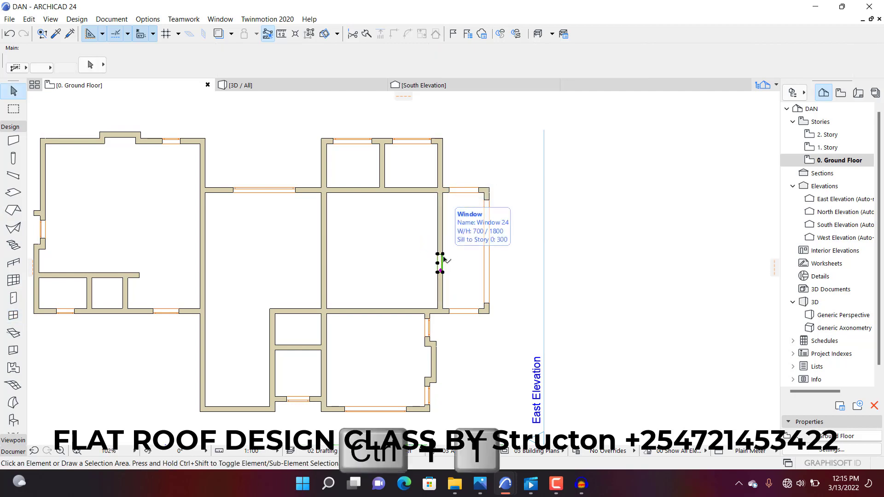
Set the porch wall window's width to 2400 and its sill height to 1000
click(441, 261)
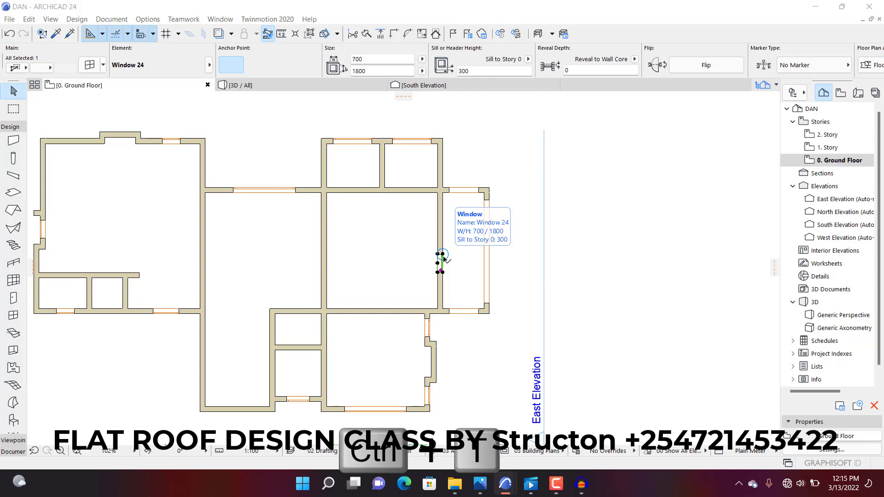
click(487, 70)
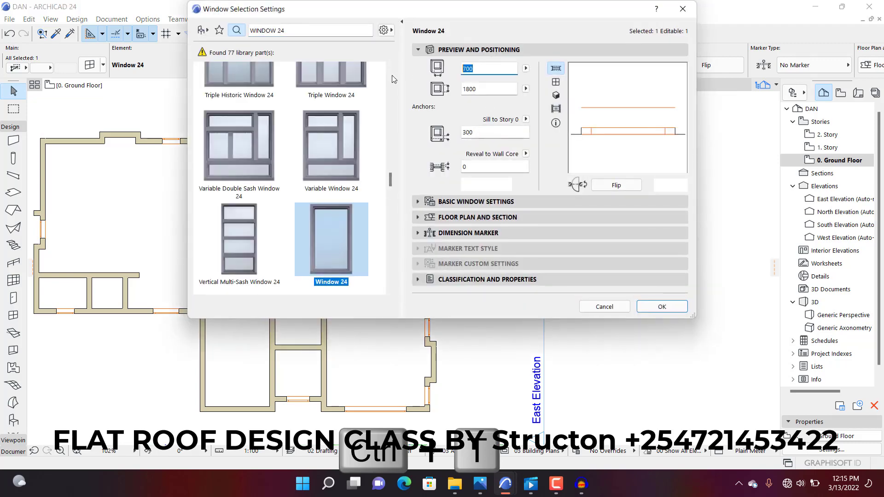
text(2400)
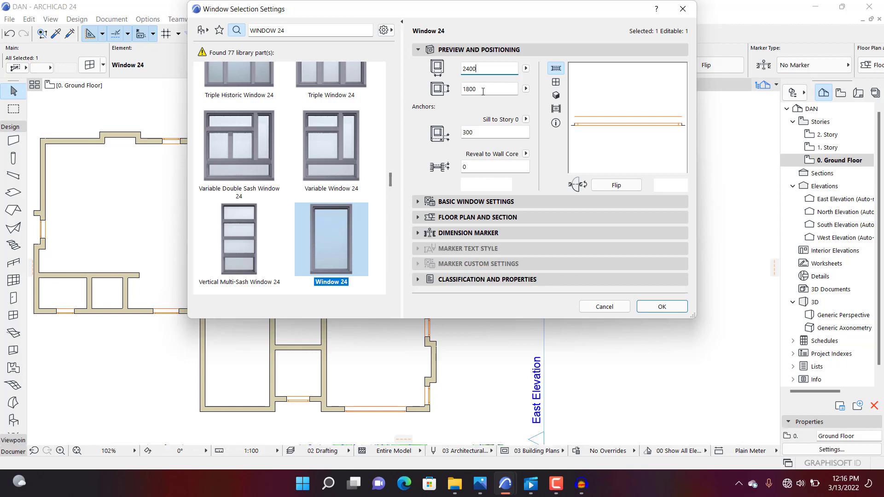
drag(477, 130, 462, 134)
text(950)
click(489, 89)
key(Tab)
text(1000)
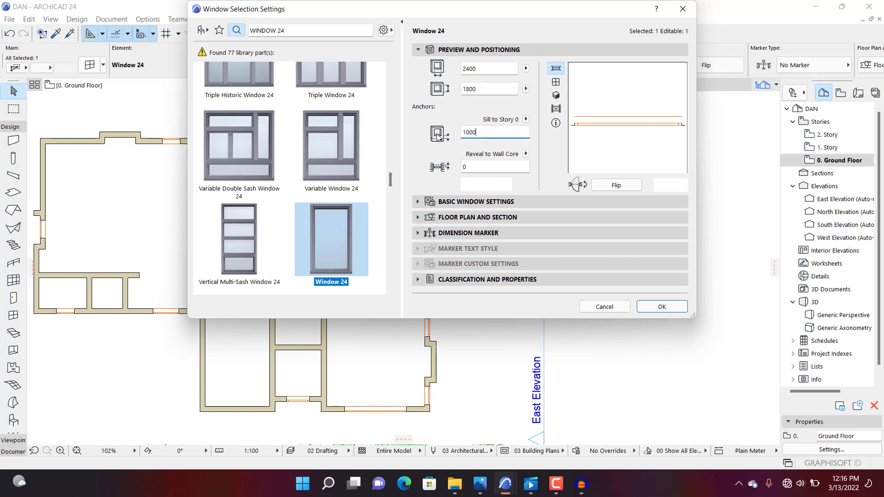
Set the porch wall window's height to 1100 and apply its settings
click(481, 89)
drag(479, 89, 467, 87)
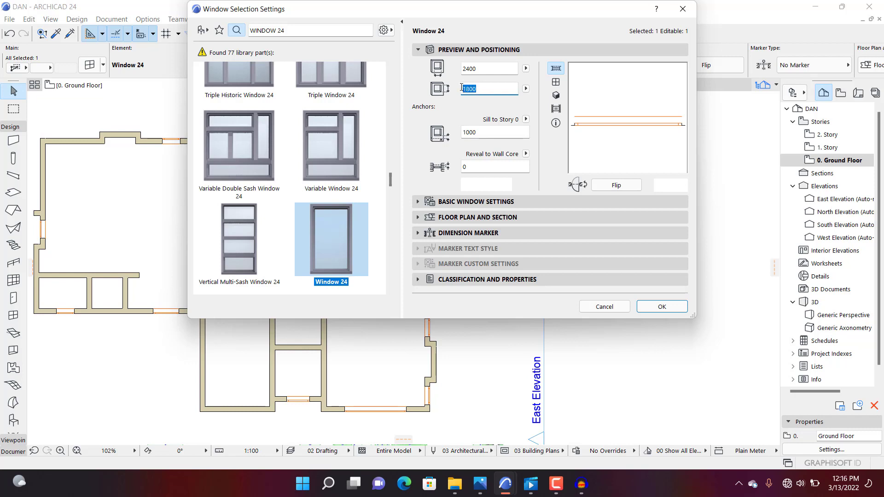
text(1)
click(661, 306)
scroll(443, 259, up, 1)
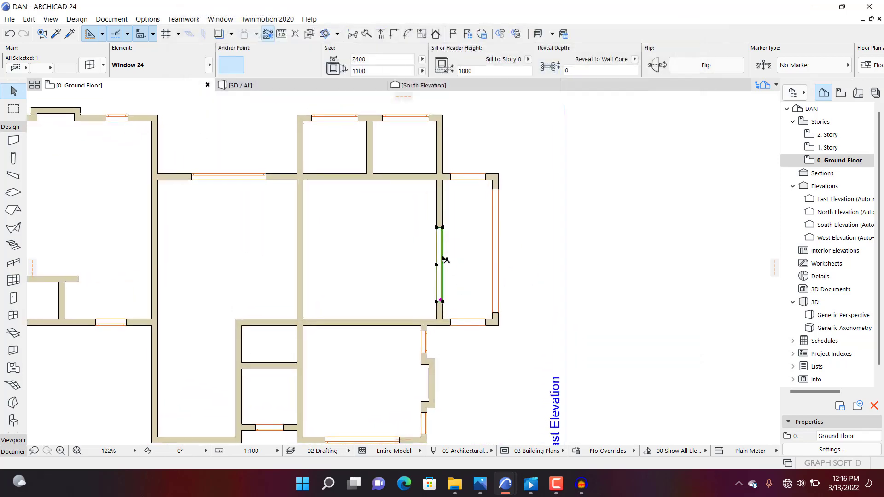
scroll(443, 259, up, 1)
click(400, 270)
scroll(400, 269, down, 3)
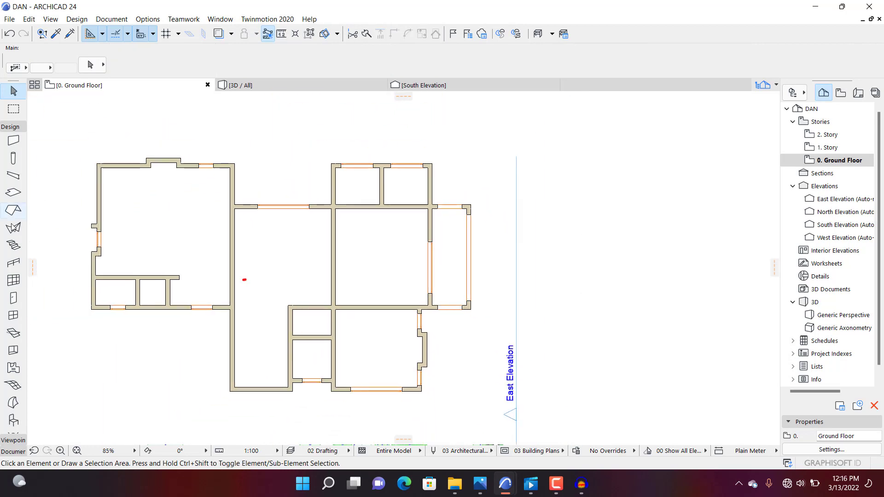
Open the default door settings, search the library for "DOOR" and choose Door 24
click(13, 300)
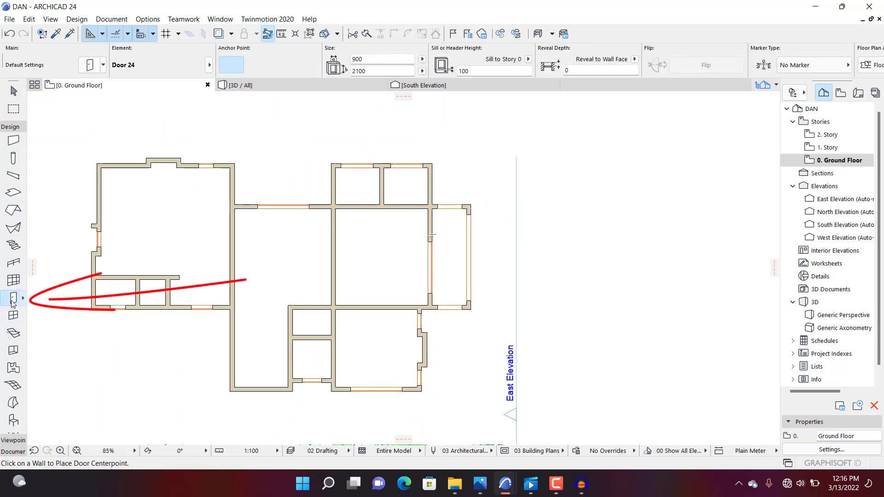
double_click(12, 300)
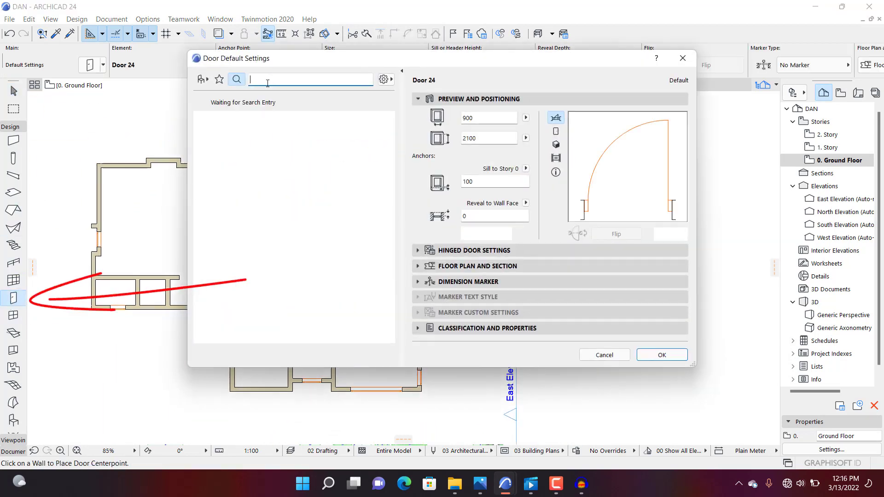
text(DOOR)
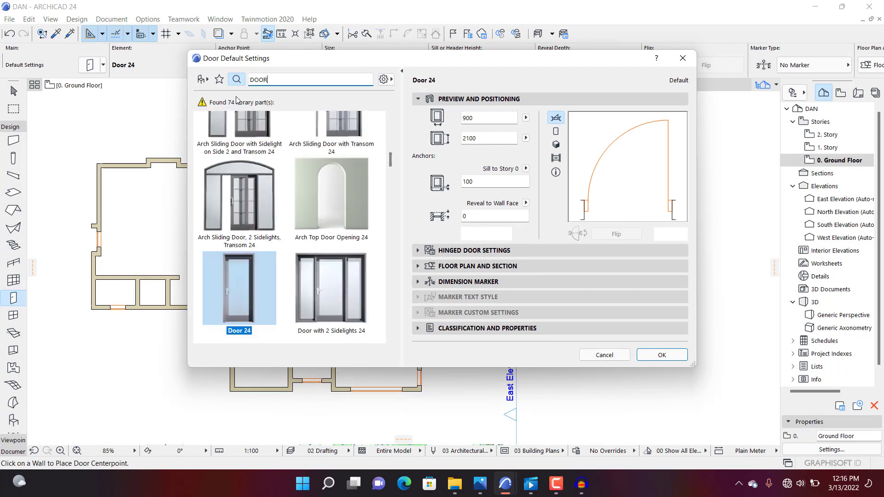
click(249, 287)
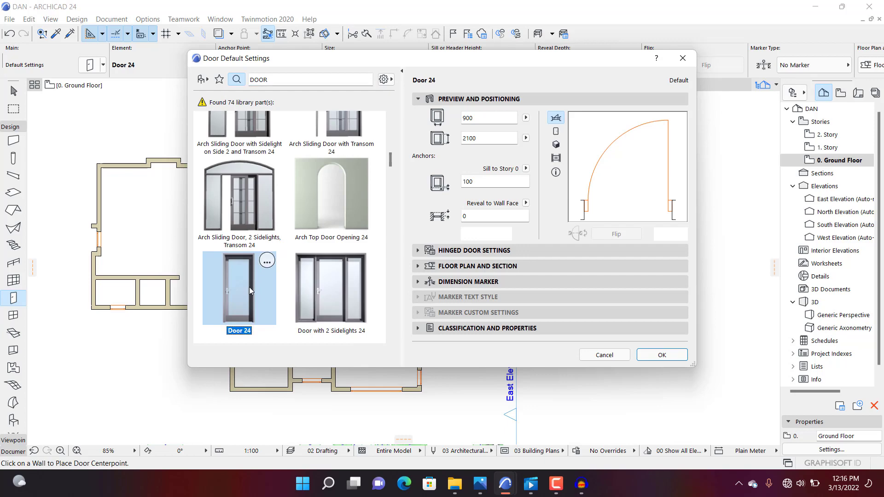
scroll(321, 222, up, 5)
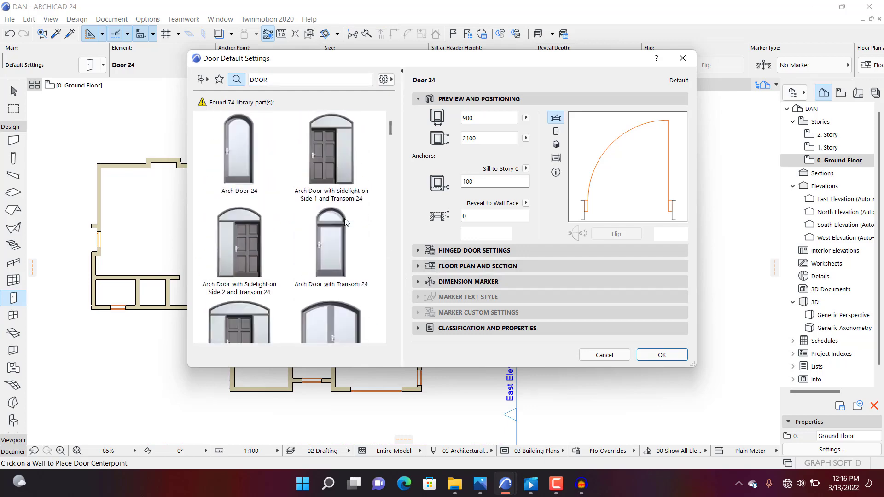
scroll(321, 223, down, 2)
scroll(321, 223, down, 6)
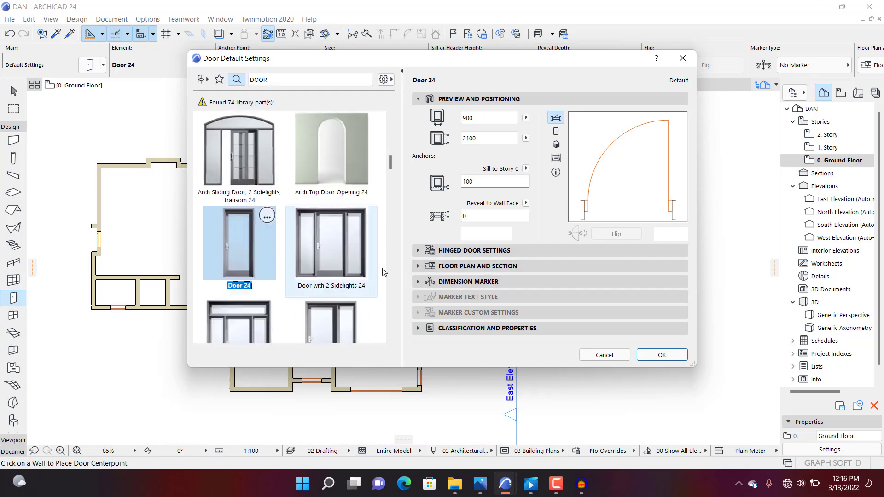
Examine Door 24's hinged door settings, including the leaf styles, the nominal sizes and the opening options
click(465, 251)
click(474, 197)
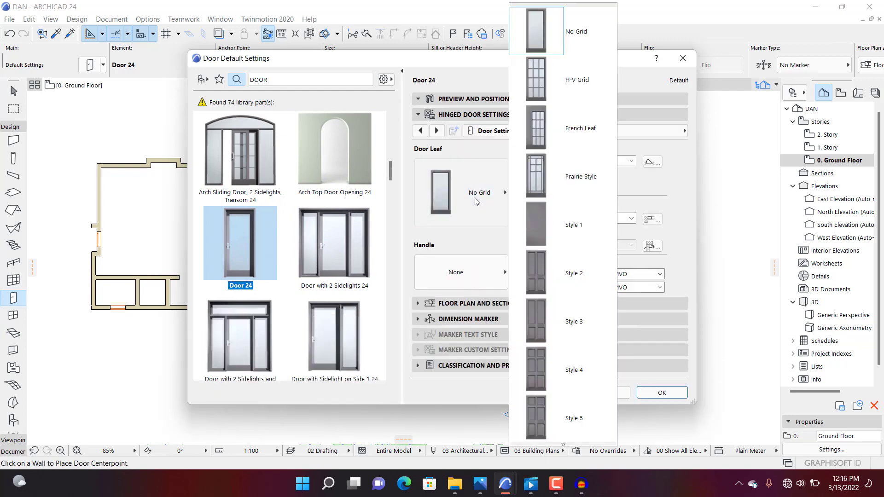
click(475, 205)
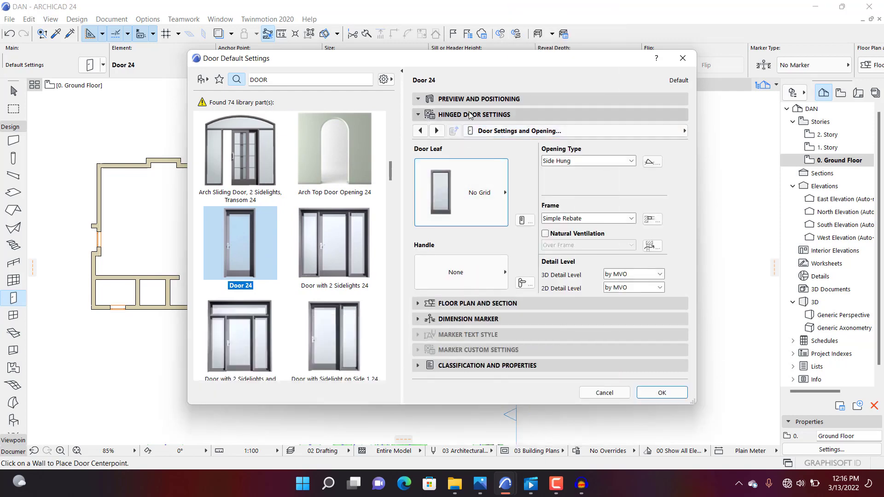
click(463, 99)
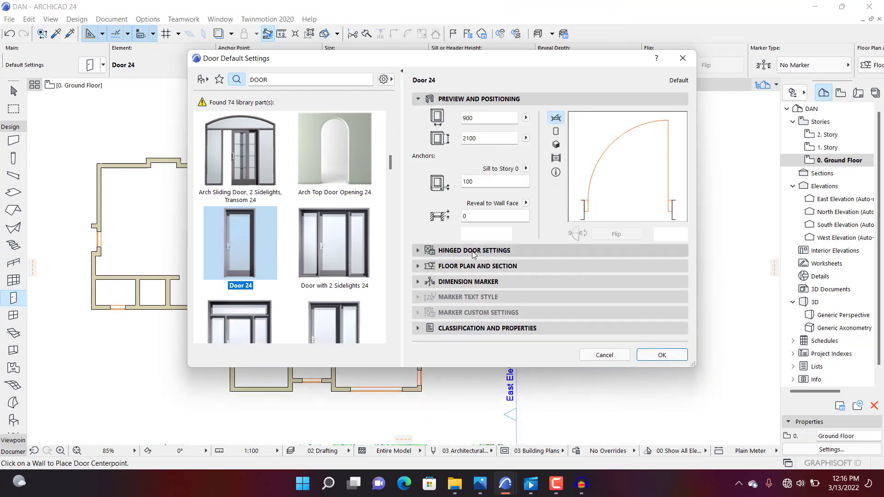
click(473, 250)
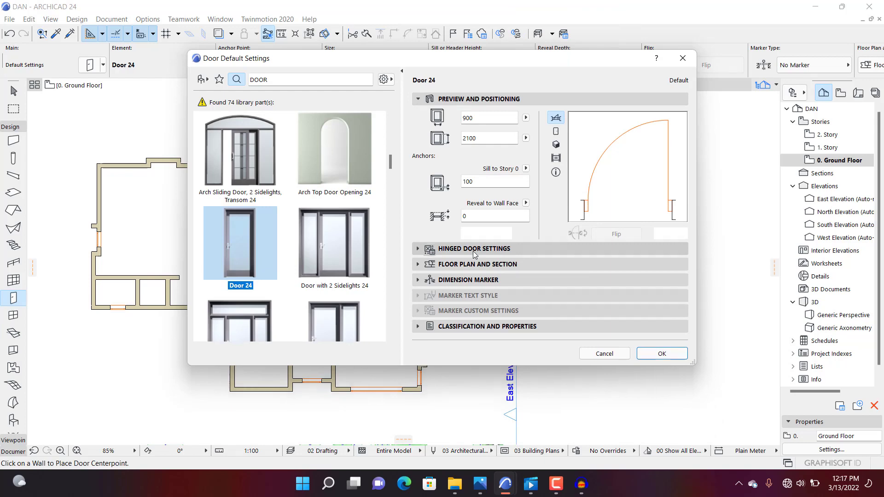
click(420, 132)
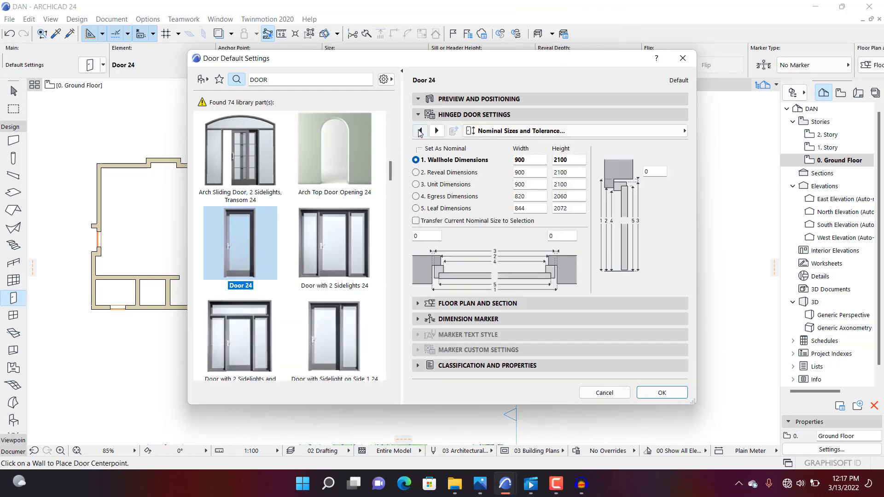
click(437, 132)
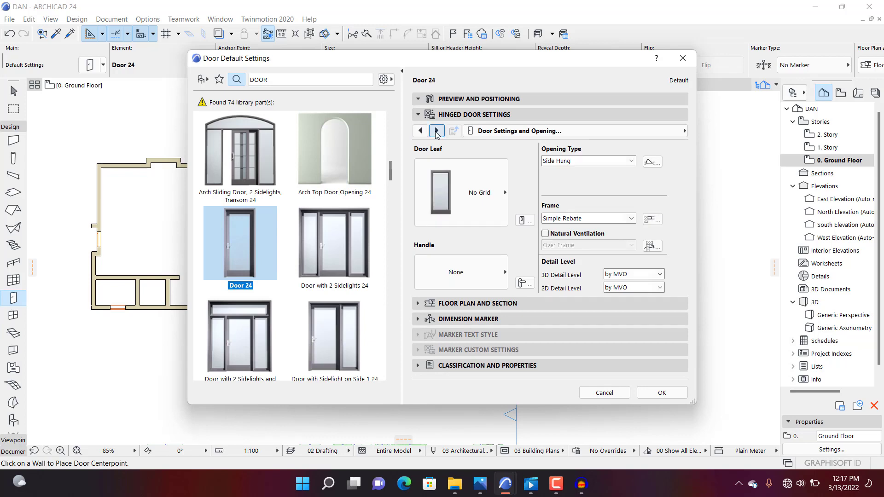
click(437, 131)
click(420, 132)
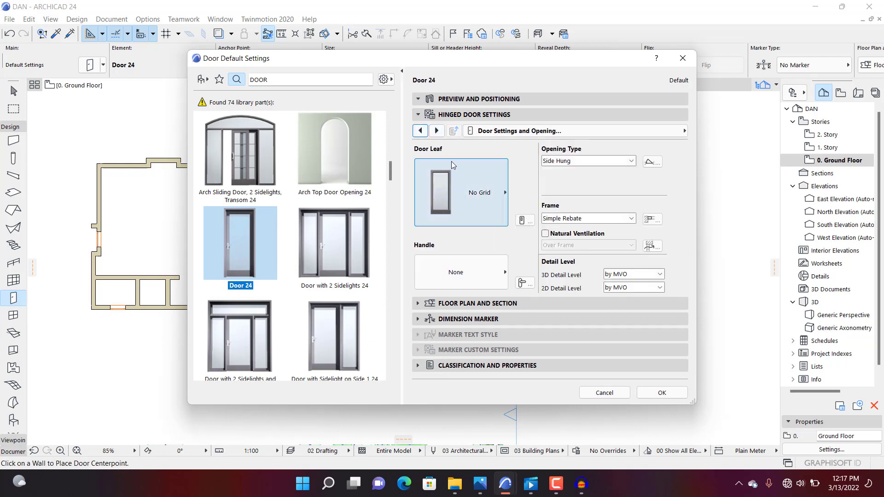
Set Door 24's leaf to Prairie Style and look through the other available leaf styles
click(461, 186)
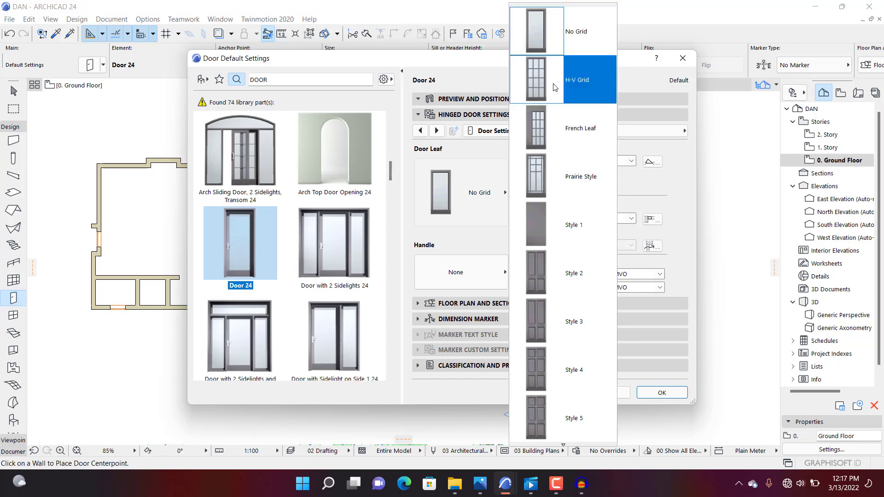
click(584, 181)
click(488, 208)
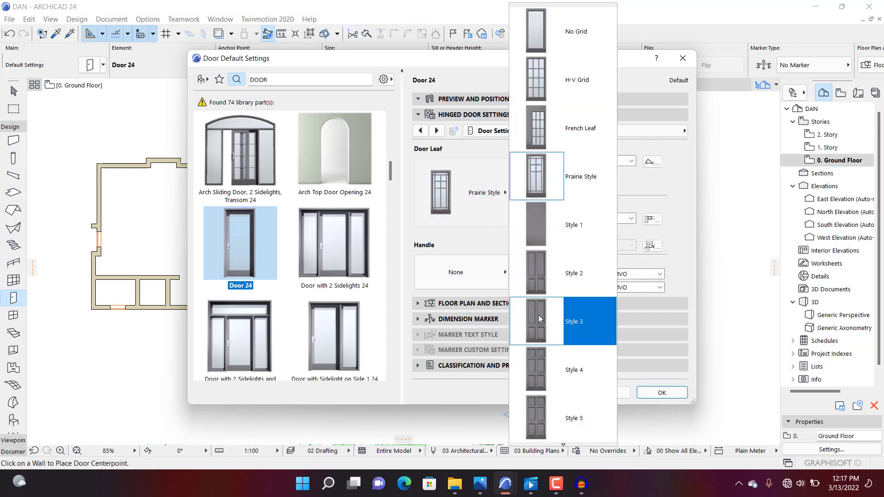
scroll(540, 418, down, 3)
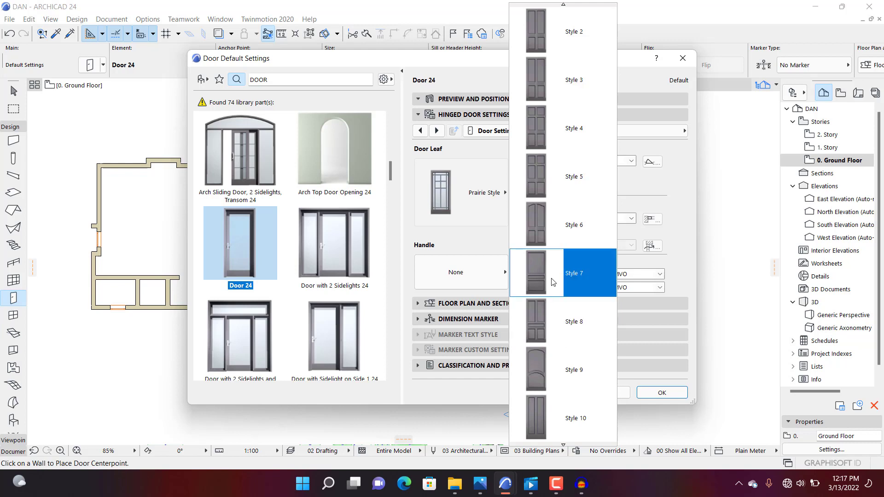
click(393, 197)
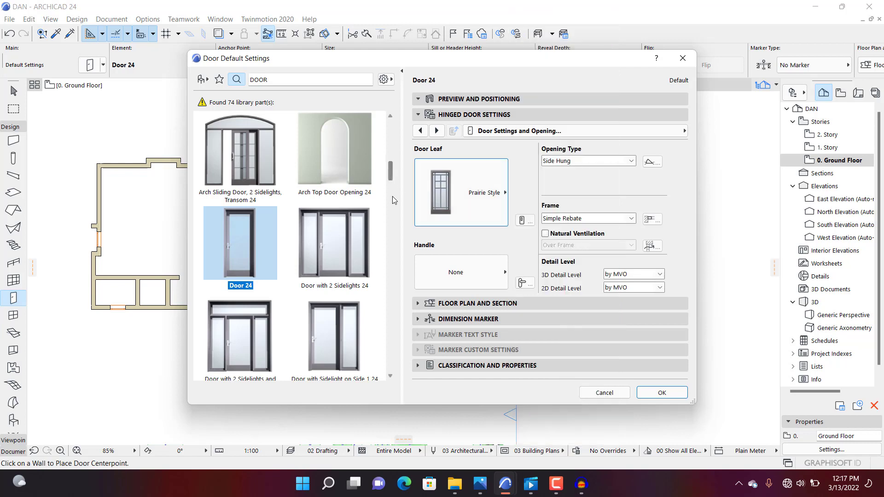
Browse the door library and try Entrance Door 24 and Double Door with Transom 24, checking the leaf styles of each
click(389, 184)
drag(389, 184, 409, 126)
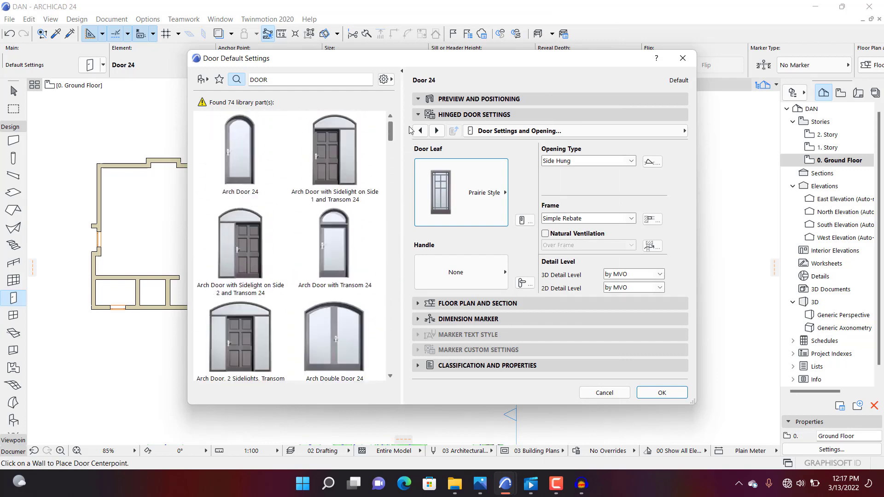
scroll(315, 261, down, 5)
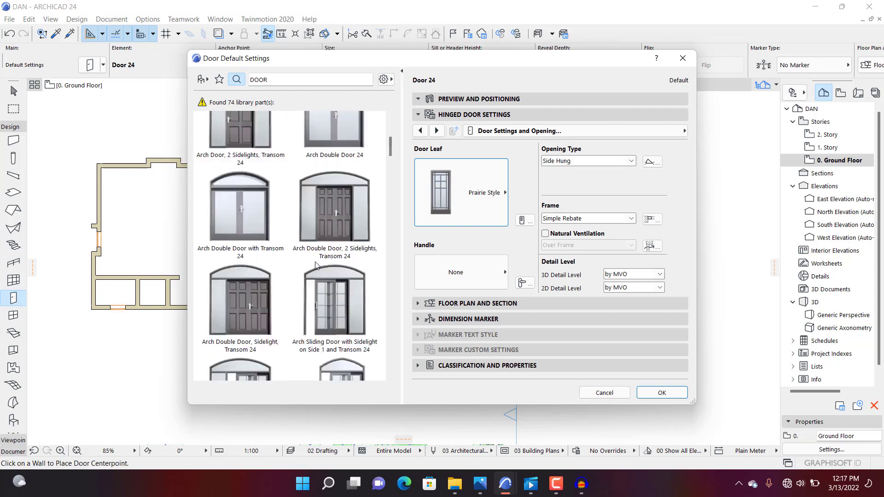
scroll(315, 266, down, 8)
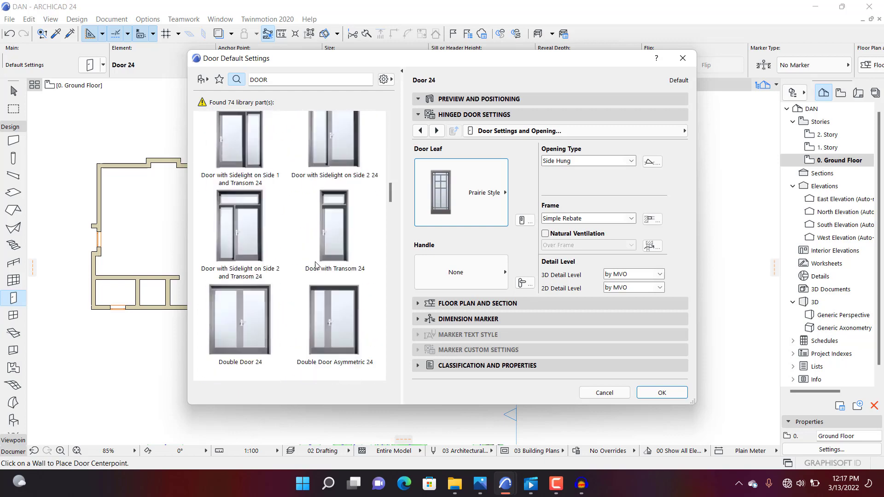
scroll(316, 266, down, 8)
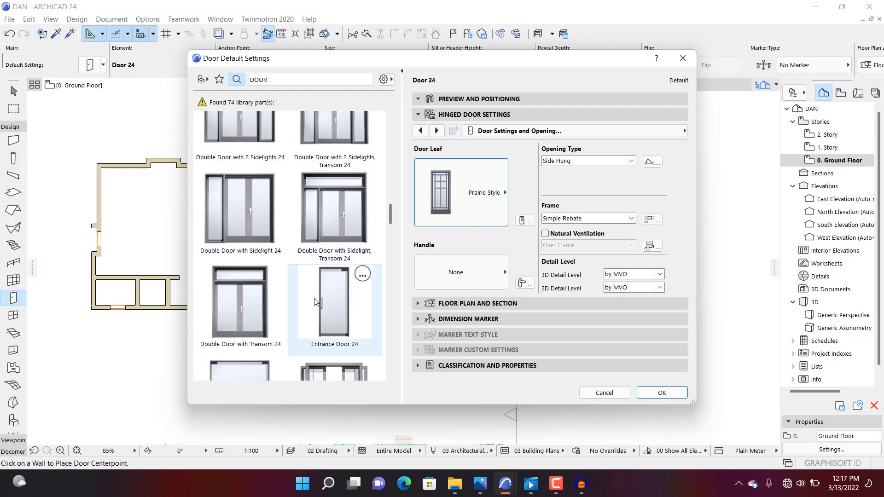
click(324, 270)
click(465, 224)
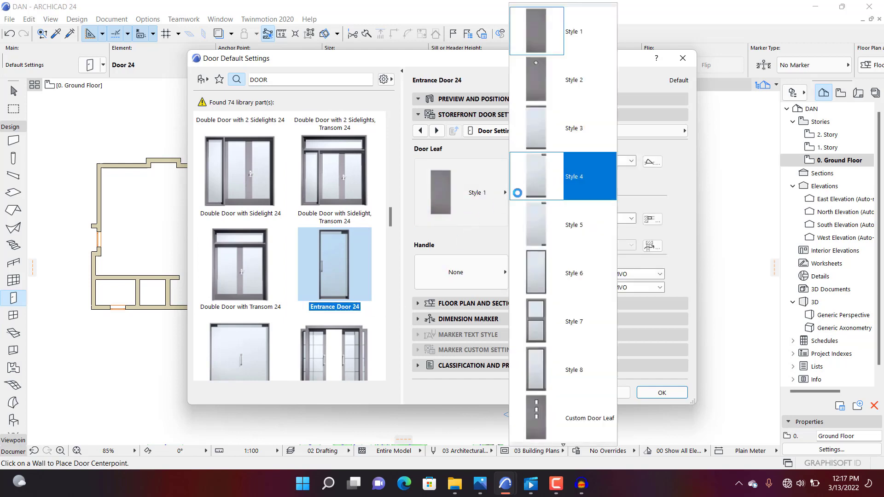
click(224, 264)
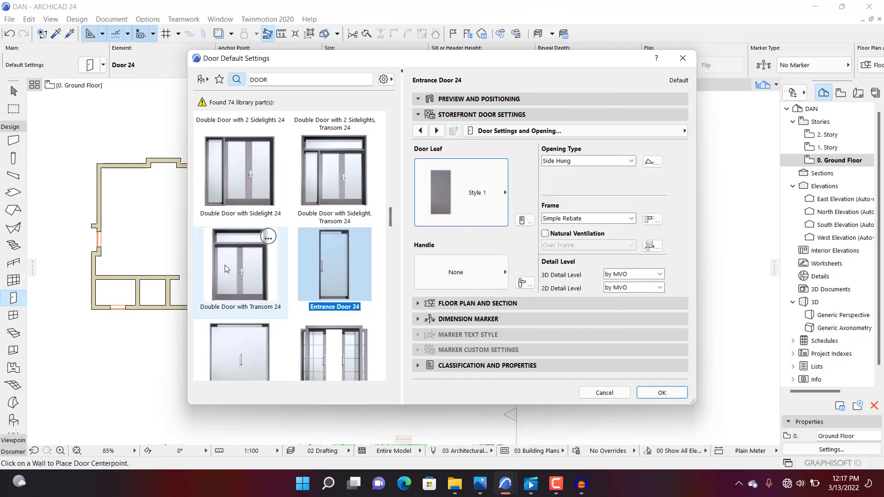
click(460, 193)
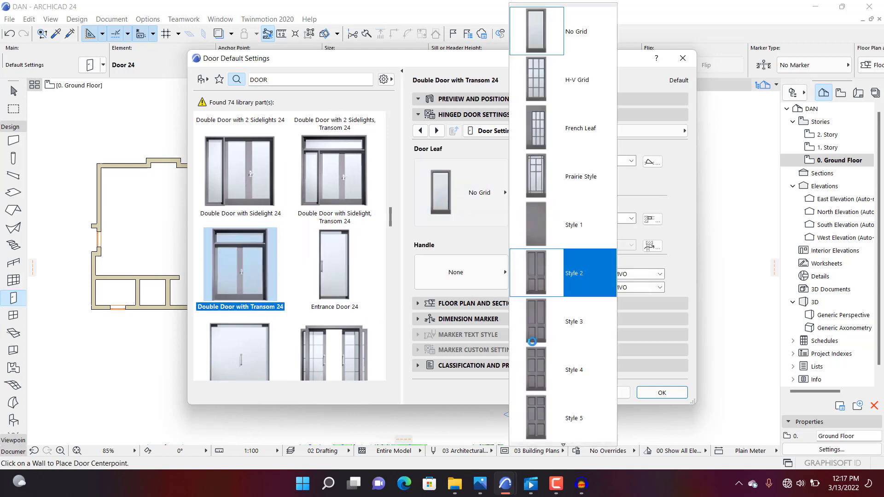
click(277, 289)
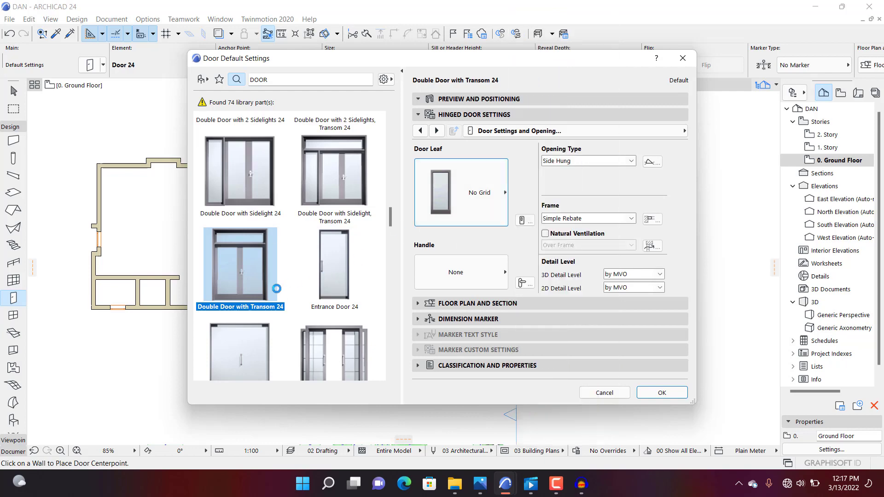
Try Metal Door 24 from further down the door library and look through its leaf styles
scroll(284, 299, down, 3)
scroll(284, 298, down, 6)
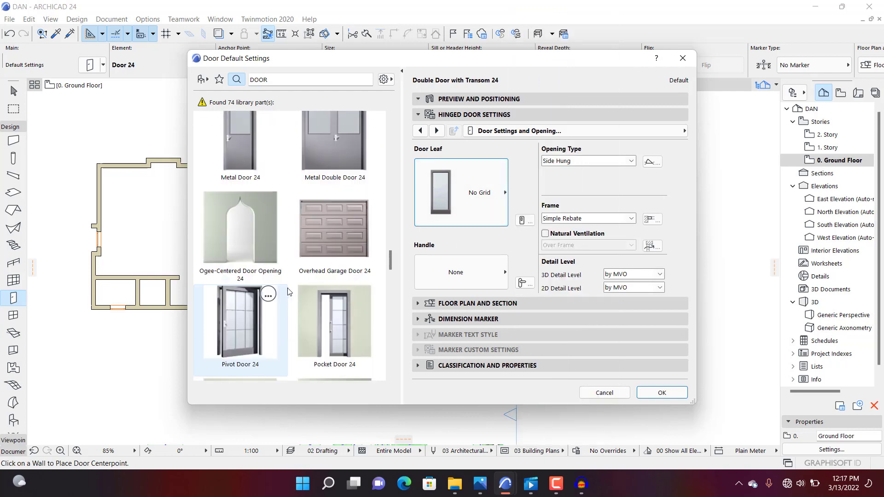
scroll(285, 296, up, 2)
click(260, 184)
click(446, 195)
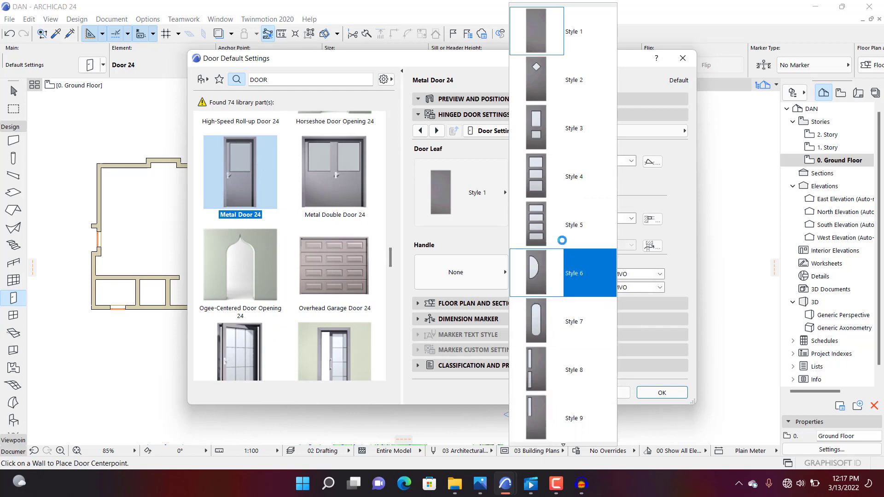
click(392, 196)
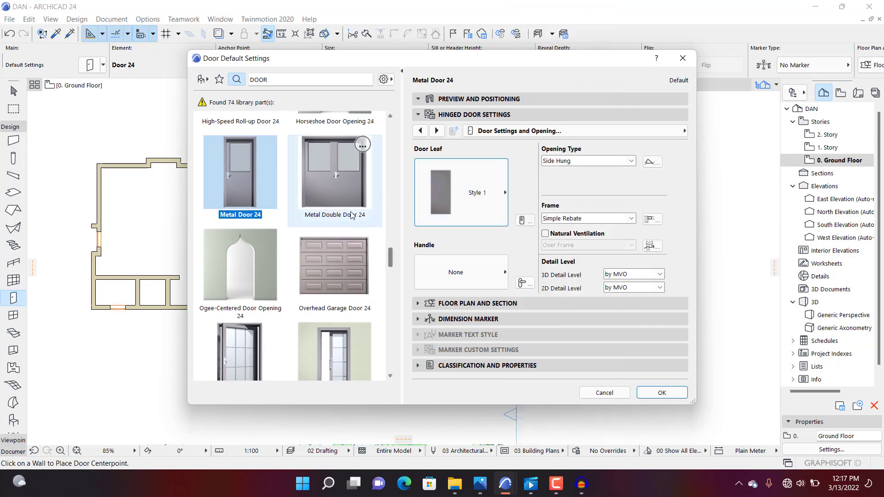
scroll(344, 210, up, 5)
scroll(344, 208, down, 3)
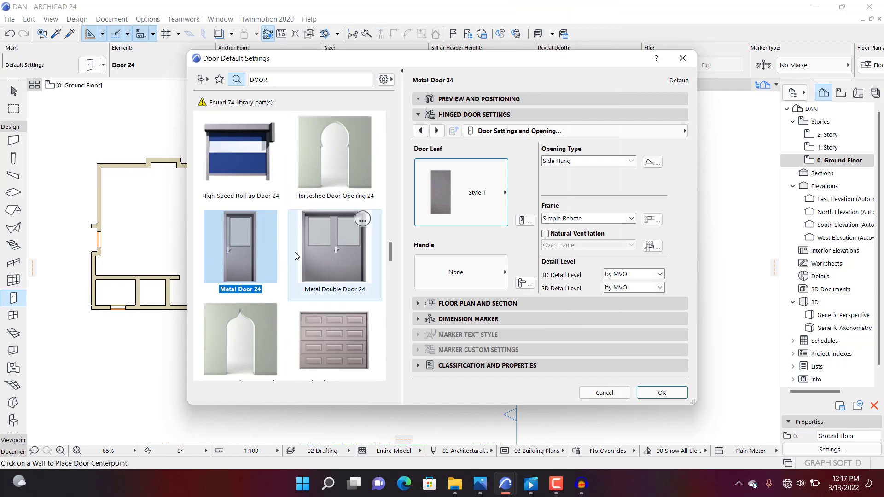
click(443, 213)
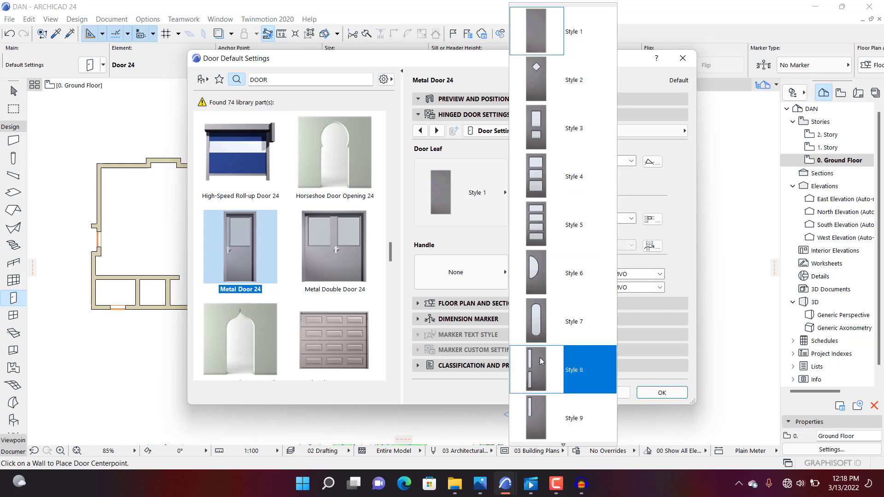
click(264, 244)
Try Metal Double Door 24 and look through its leaf styles
click(338, 241)
click(467, 201)
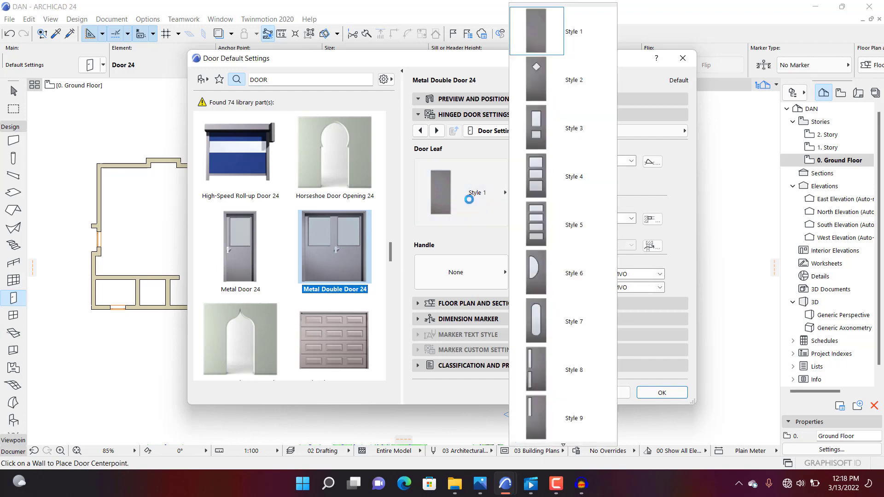
mouse_move(547, 446)
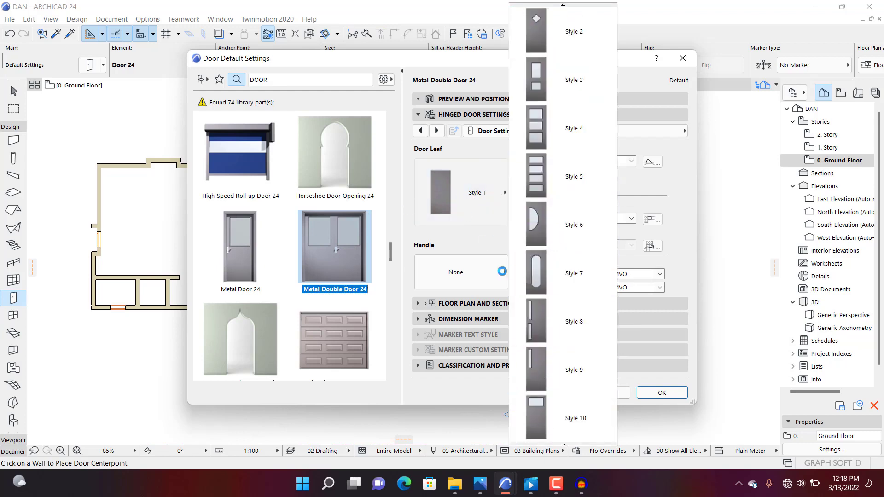
click(309, 265)
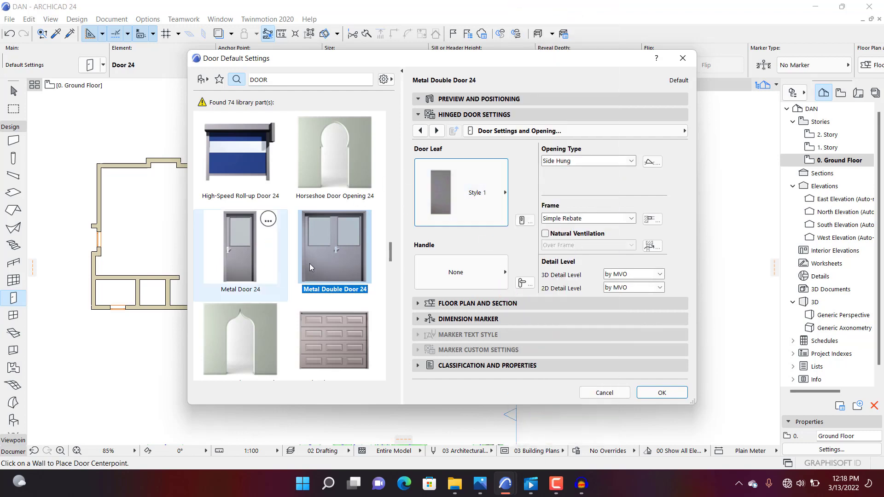
Choose Door 24 again, set its leaf to Prairie Style and apply the default door settings
scroll(309, 263, up, 15)
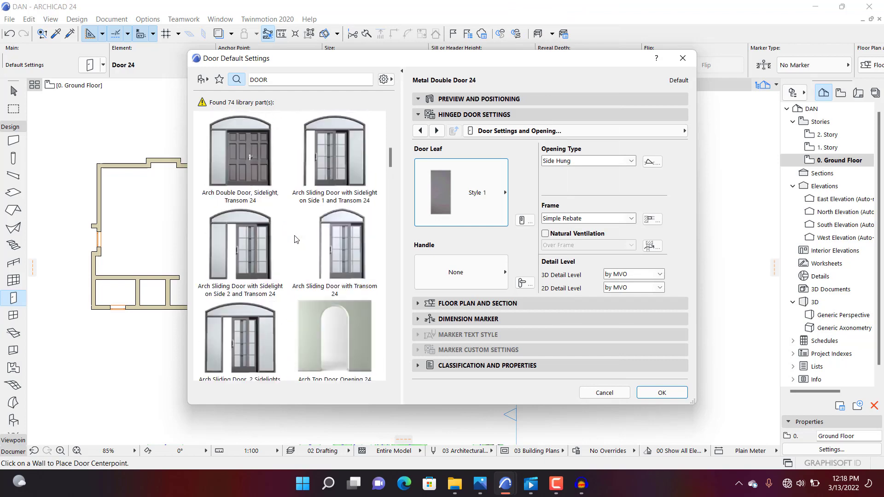
scroll(294, 236, down, 4)
click(244, 244)
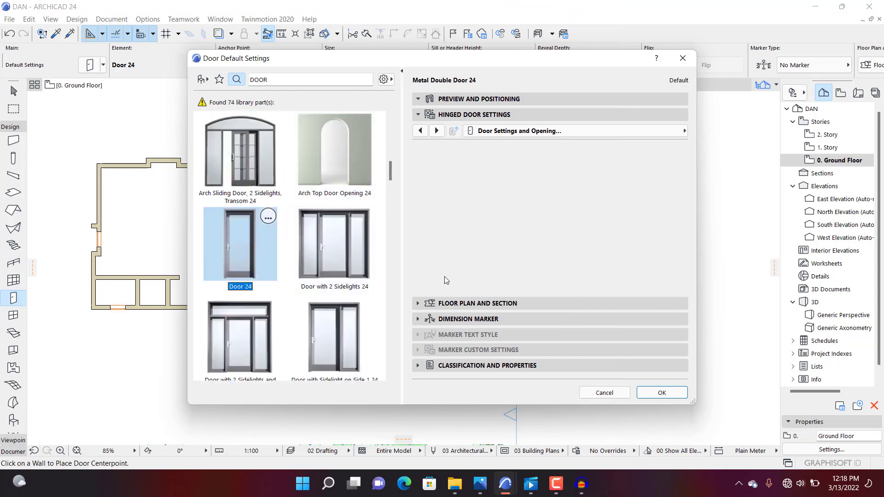
click(473, 197)
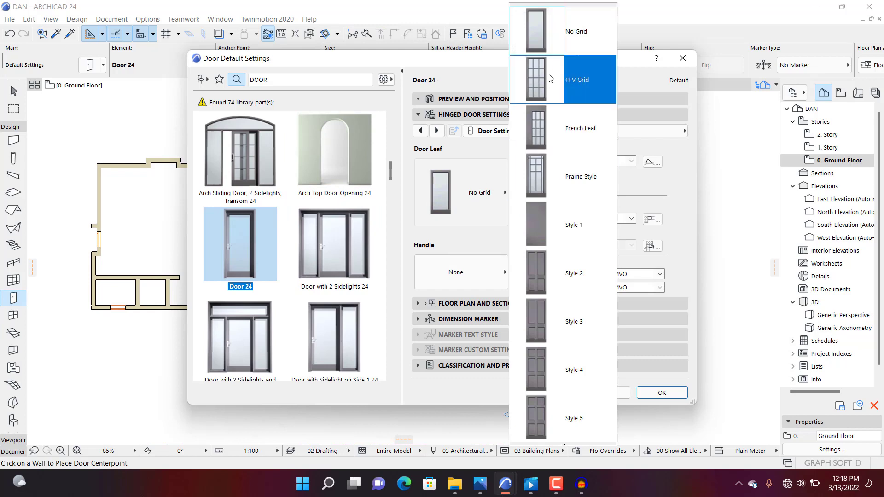
click(455, 207)
click(455, 207)
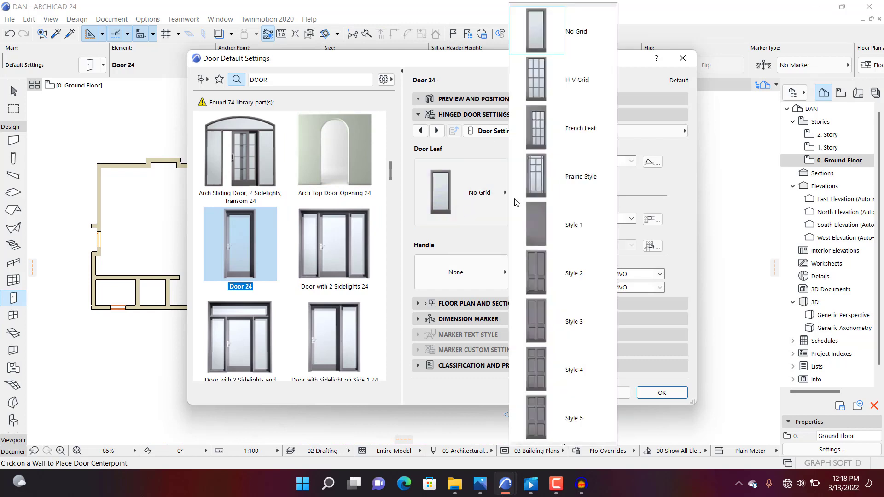
click(553, 177)
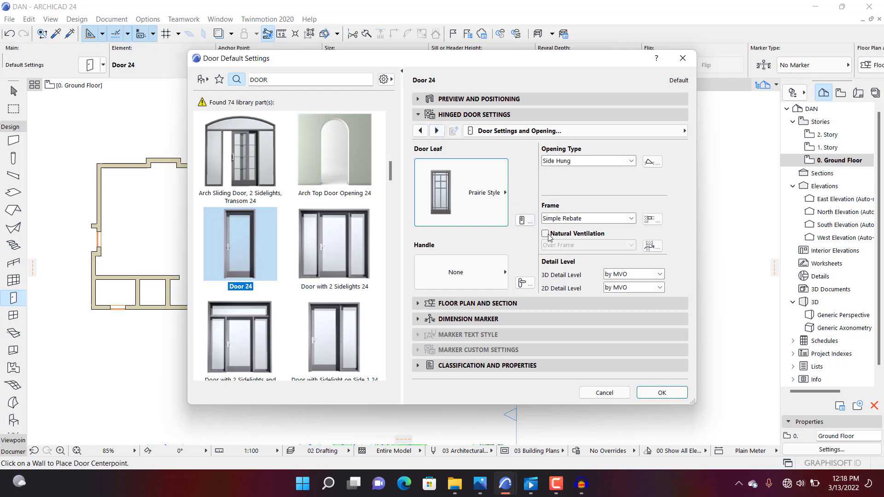
click(661, 392)
Place a 900 x 2100 Door 24 above the large window in the wall facing the east porch, swinging into the room
scroll(263, 219, up, 2)
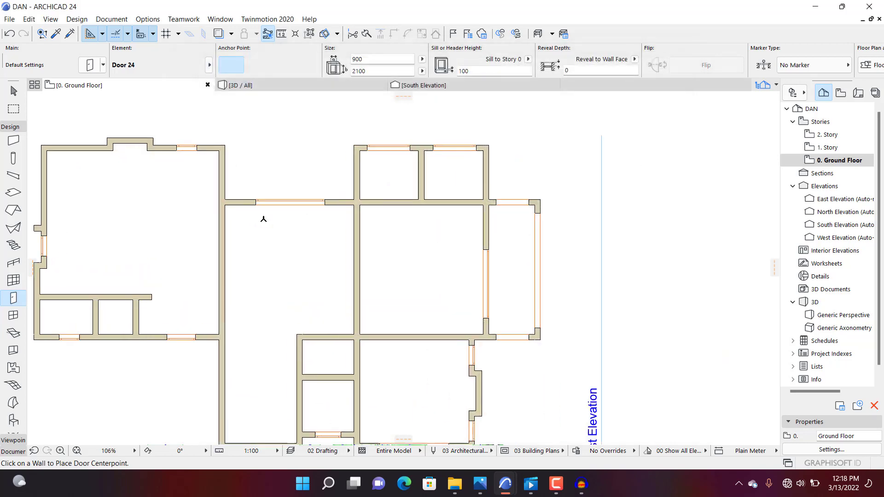
scroll(531, 245, up, 1)
scroll(517, 248, up, 4)
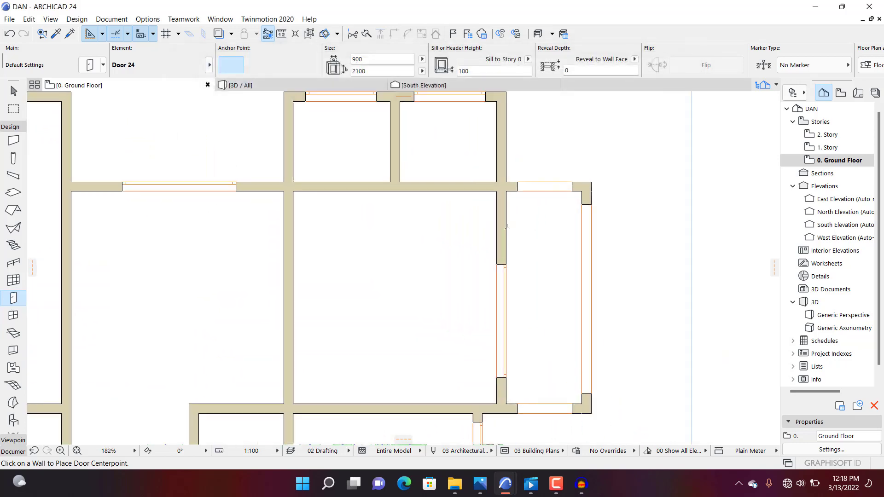
scroll(506, 227, up, 3)
click(514, 212)
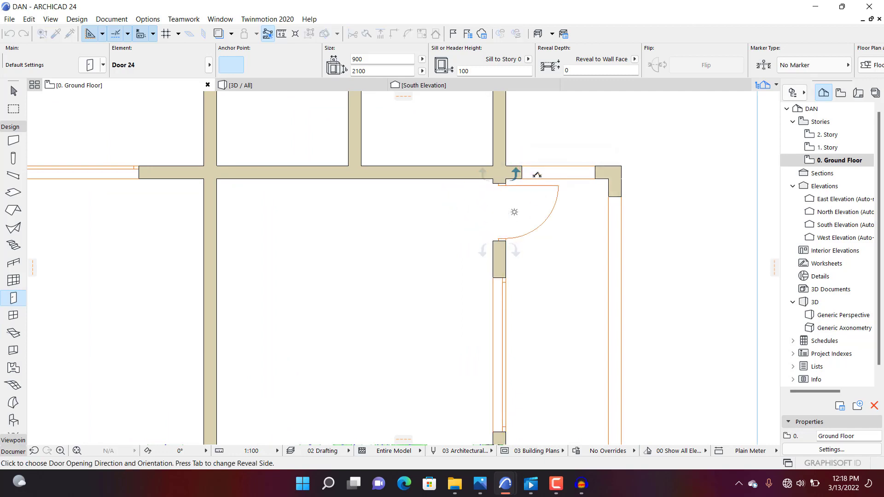
click(439, 178)
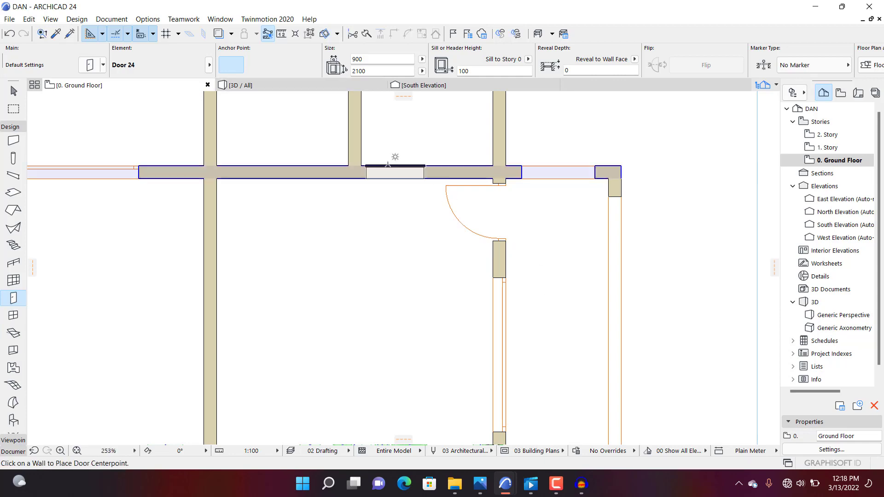
Examine the newly placed porch door in the 3D view
click(304, 86)
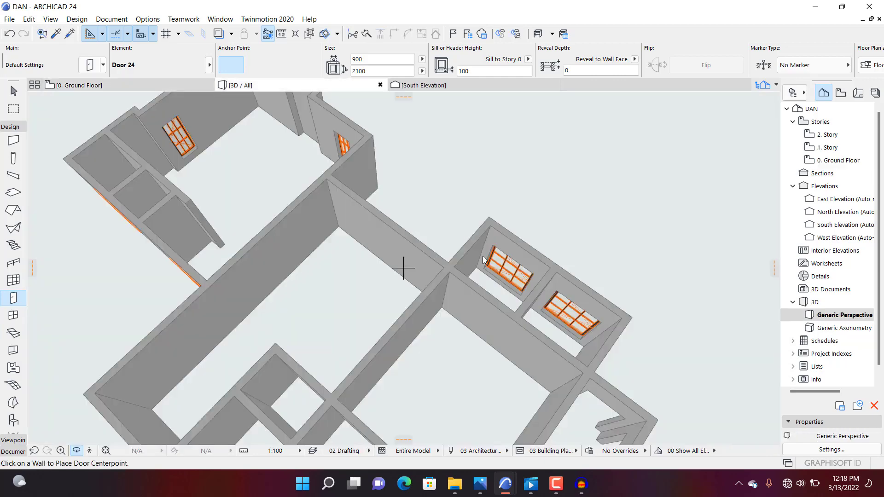
shift+middle_drag(403, 269, 489, 244)
shift+middle_drag(682, 338, 443, 290)
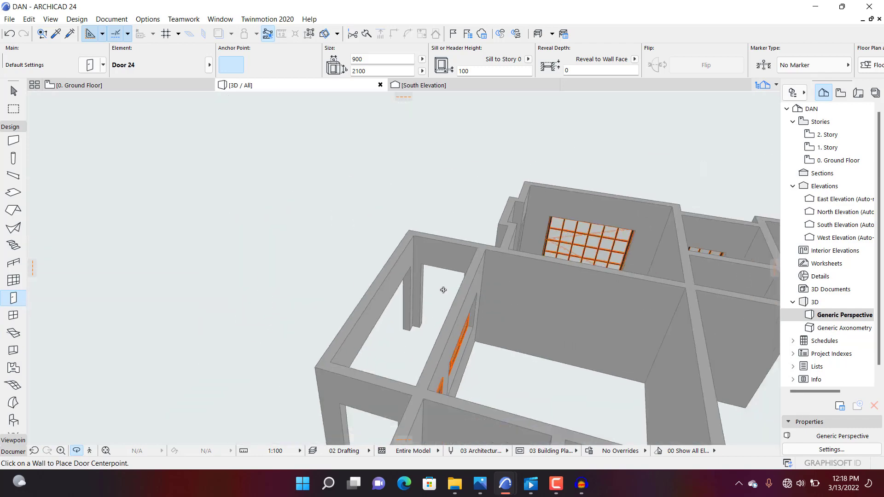
scroll(443, 293, down, 1)
shift+middle_drag(420, 324, 724, 261)
scroll(451, 214, up, 4)
shift+middle_drag(487, 302, 615, 290)
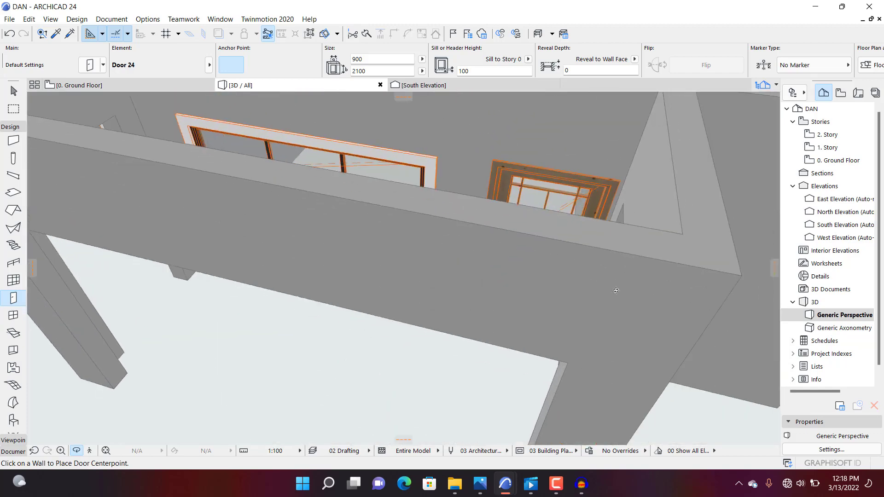
Turn on uniform door surfaces for the placed porch door and set its frame and leaf surfaces to Paint - Anthracite
key(Escape)
click(506, 169)
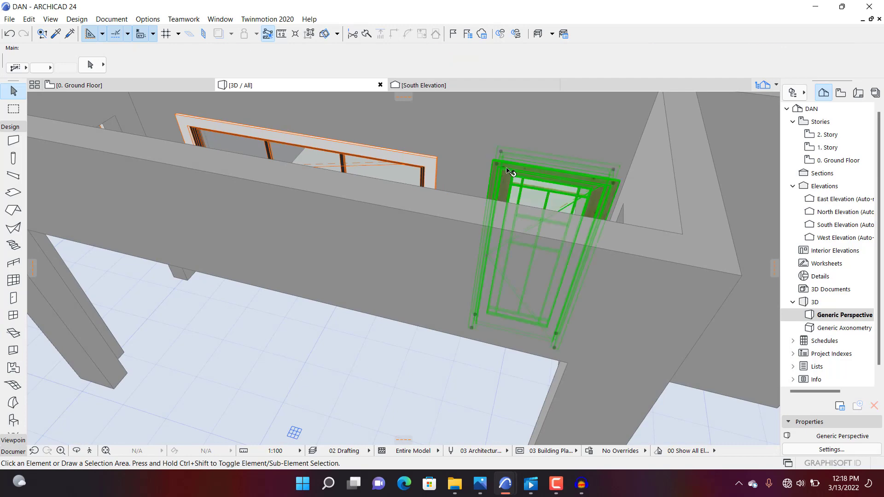
key(ctrl+t)
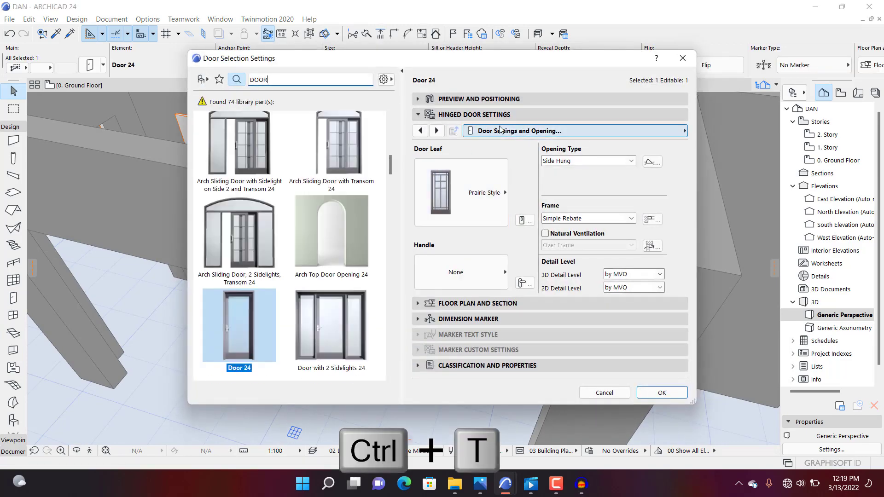
click(500, 130)
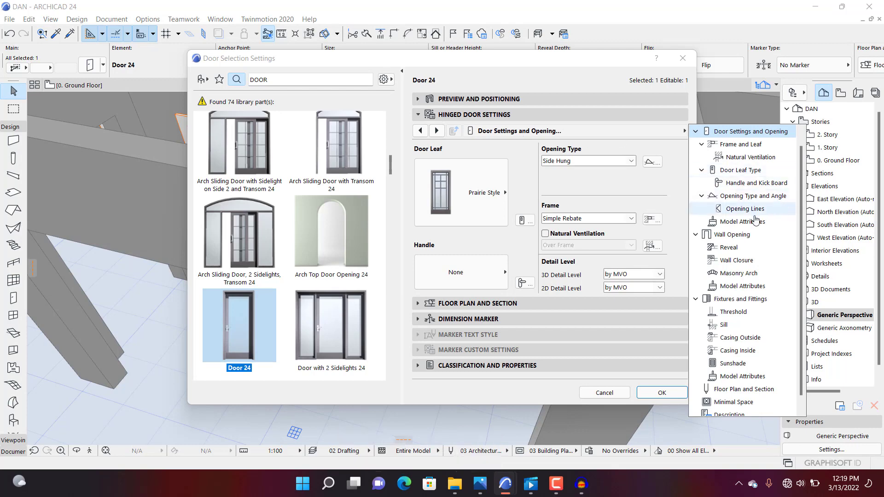
click(756, 221)
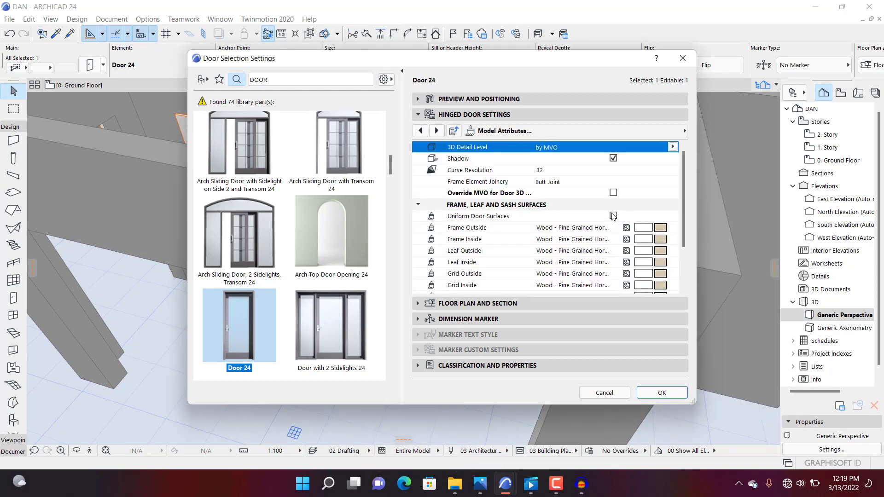
click(614, 217)
click(667, 229)
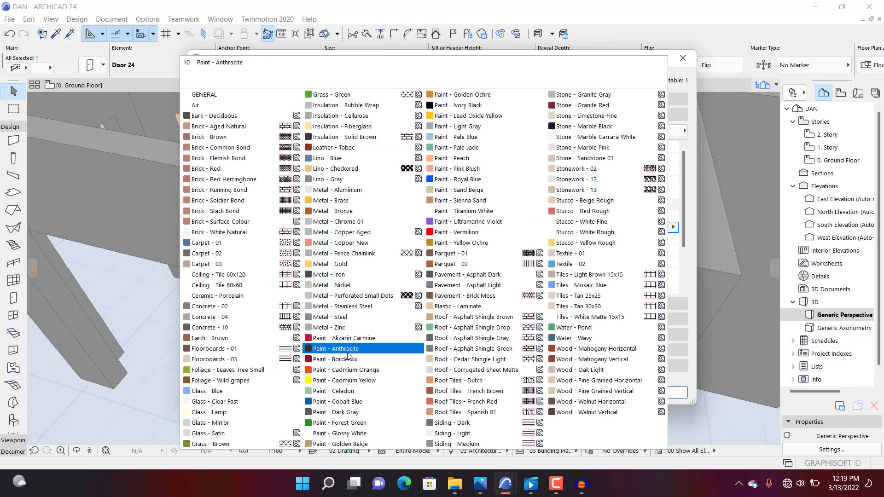
click(322, 349)
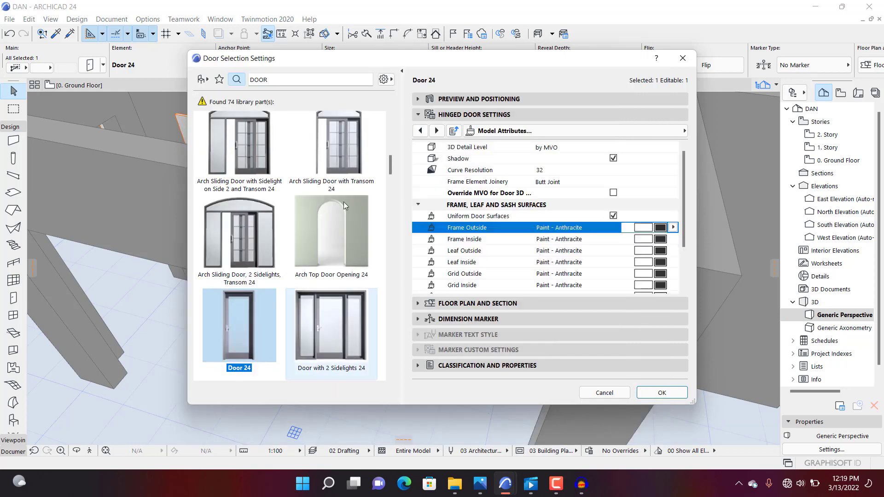
Set the porch door's outside and inside casing surfaces to Paint - Glossy White and apply the settings
click(436, 131)
click(438, 130)
click(437, 130)
click(436, 131)
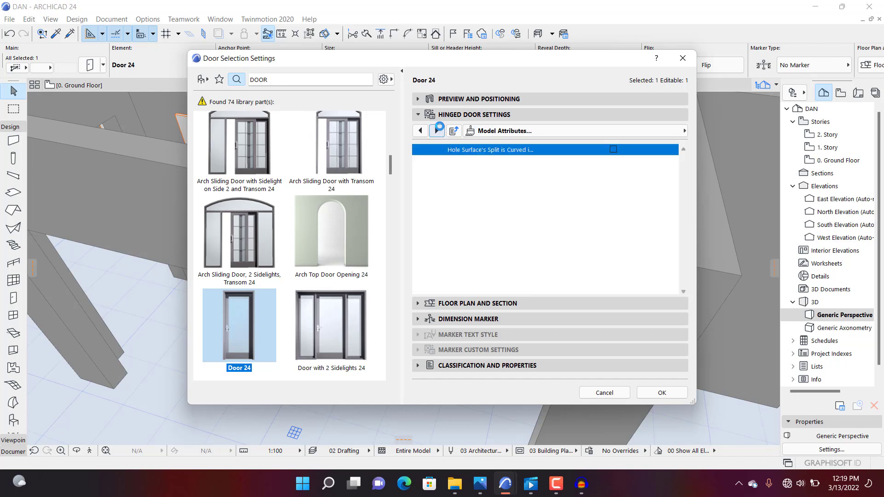
click(437, 131)
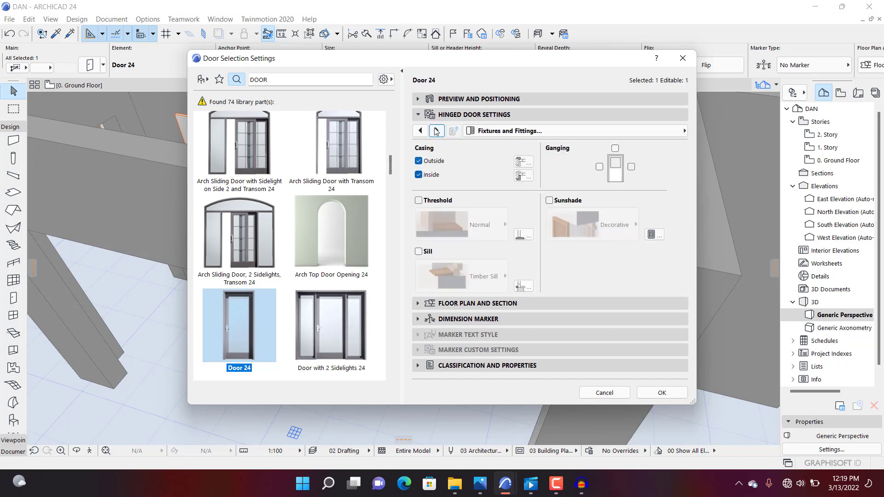
click(437, 131)
click(436, 130)
click(437, 131)
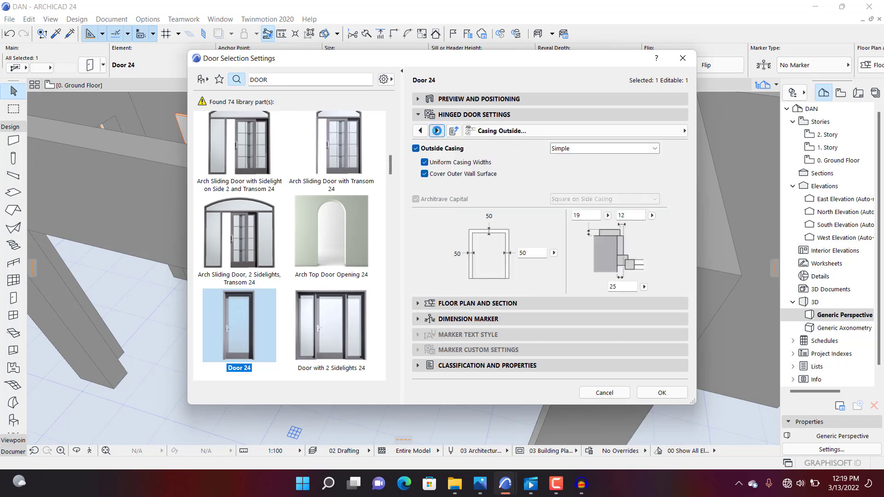
click(436, 131)
click(436, 130)
click(436, 130)
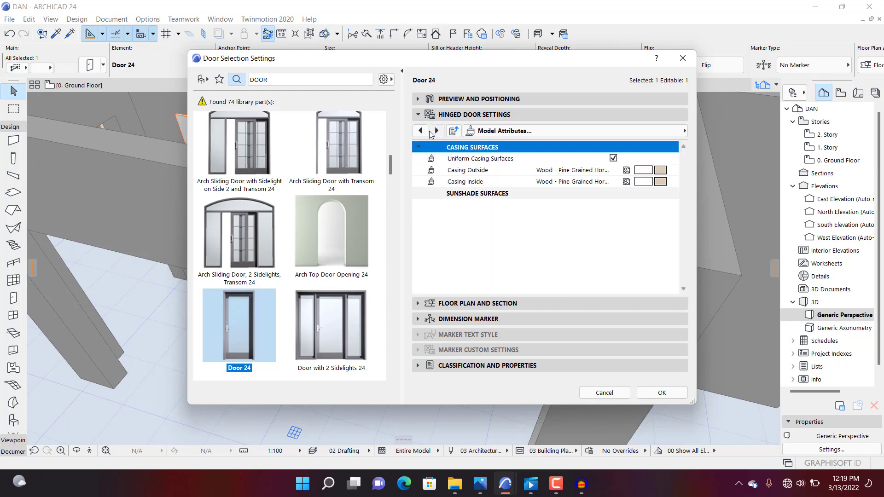
click(661, 170)
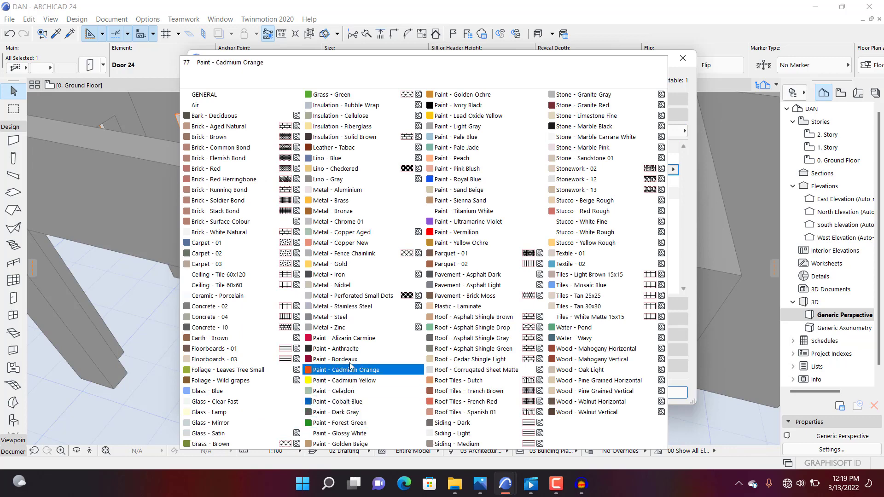
click(360, 435)
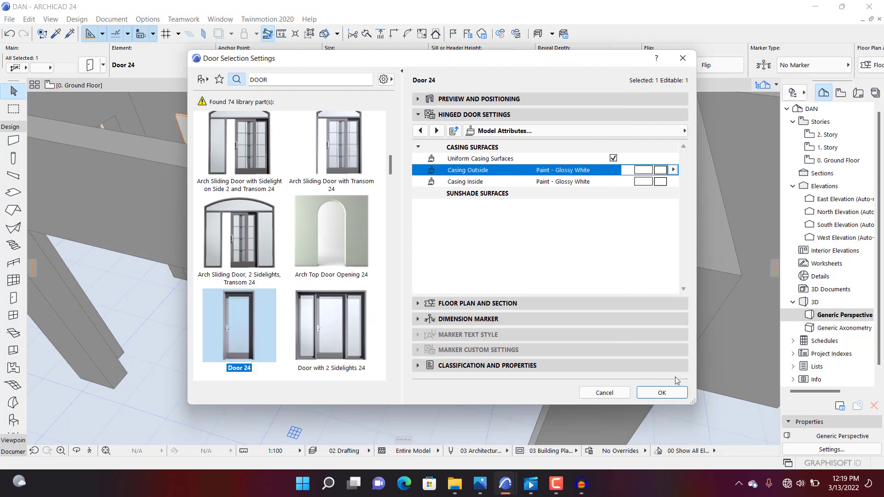
click(662, 392)
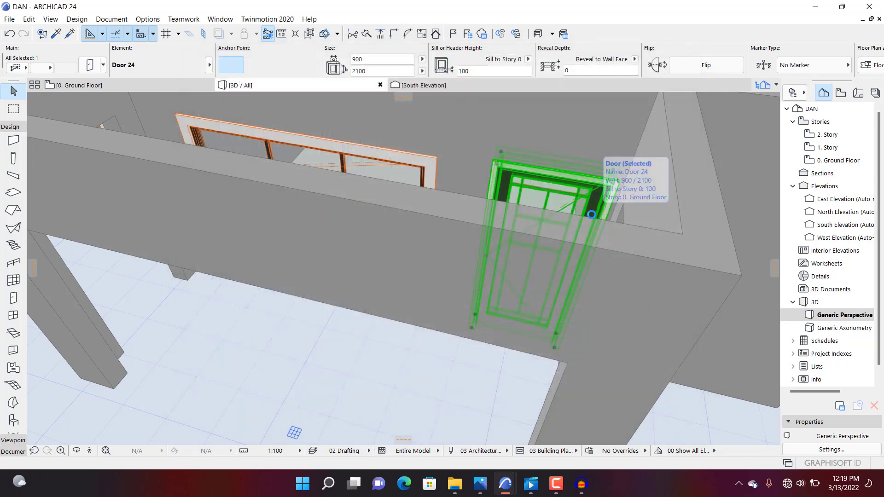
shift+middle_drag(591, 214, 141, 267)
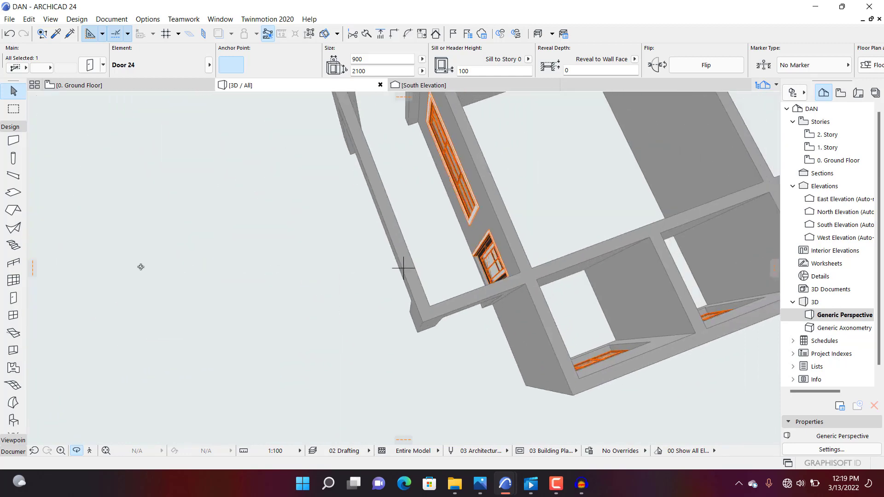
Return to the ground floor plan and open the frame and leaf model attributes in the default door settings
click(166, 84)
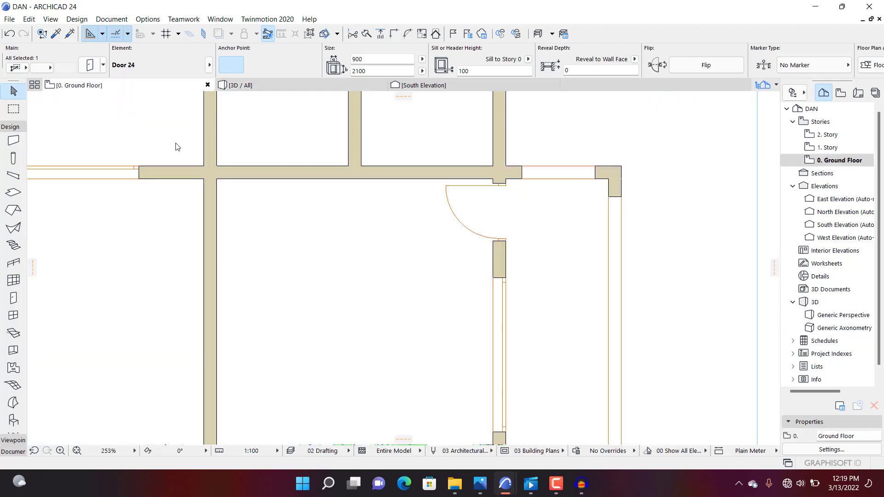
scroll(525, 321, down, 5)
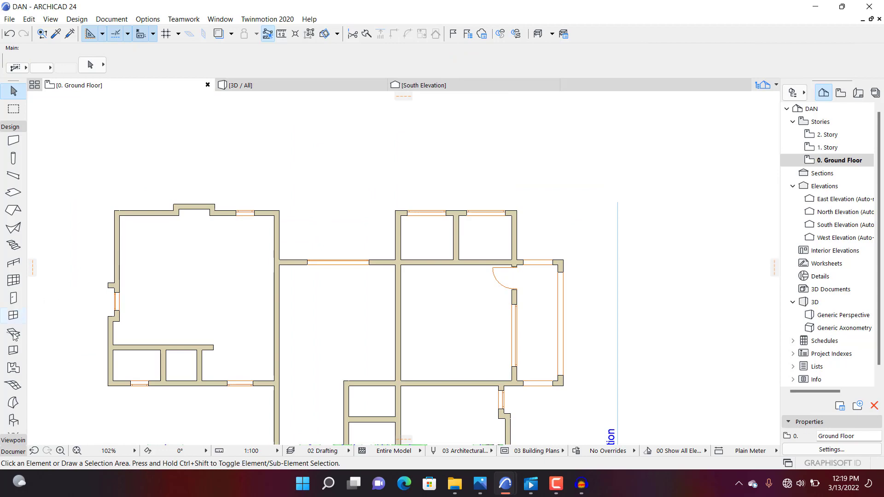
click(13, 298)
key(ctrl+t)
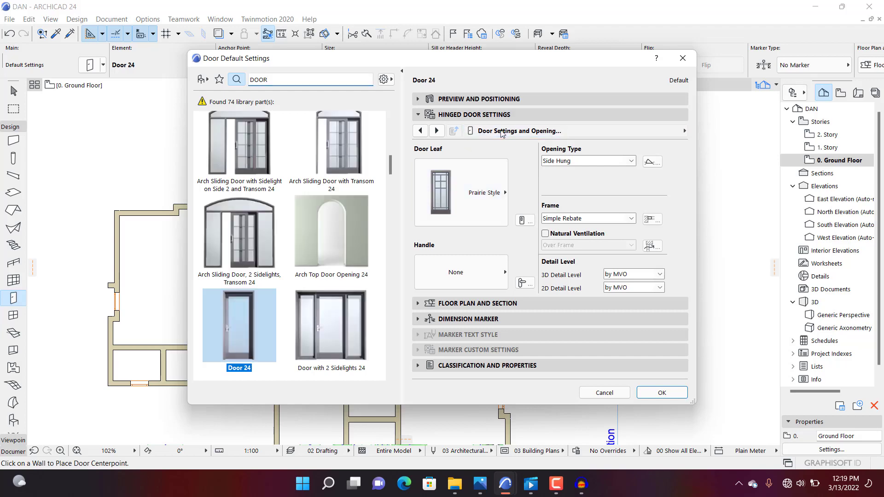
click(663, 130)
click(748, 222)
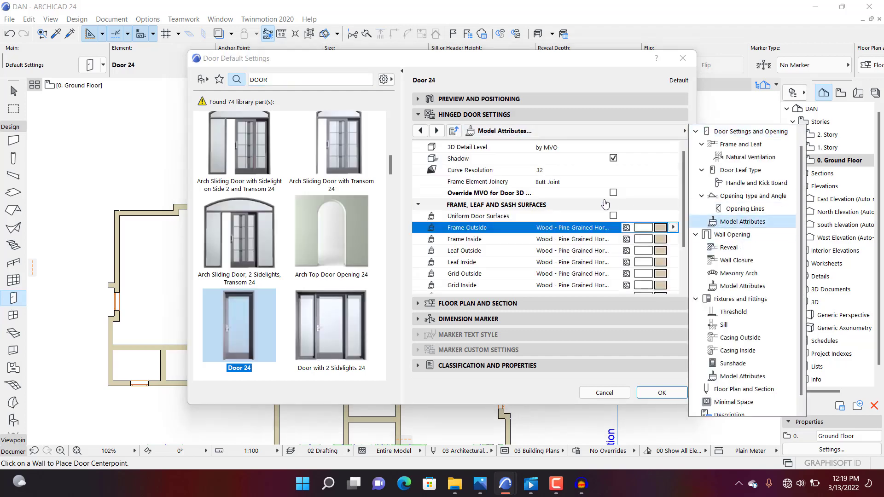
Turn on uniform door surfaces in the door defaults and set the frame and leaf surfaces to Paint - Anthracite
click(507, 100)
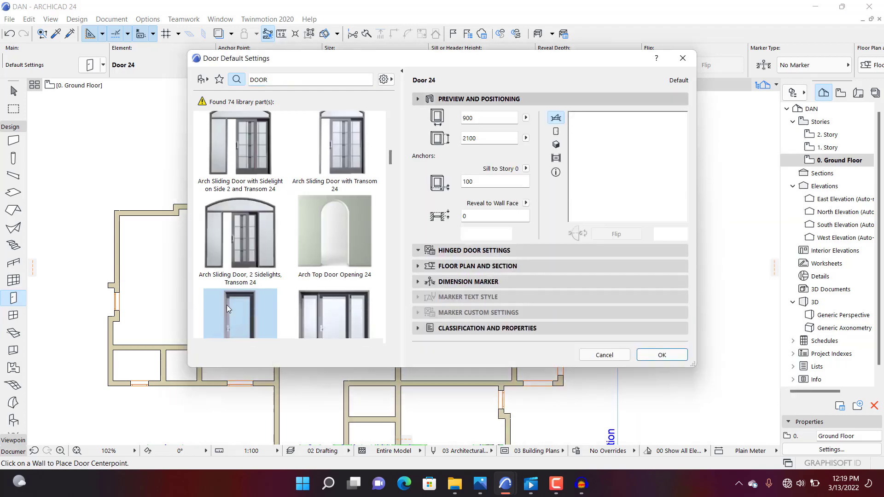
scroll(226, 306, down, 1)
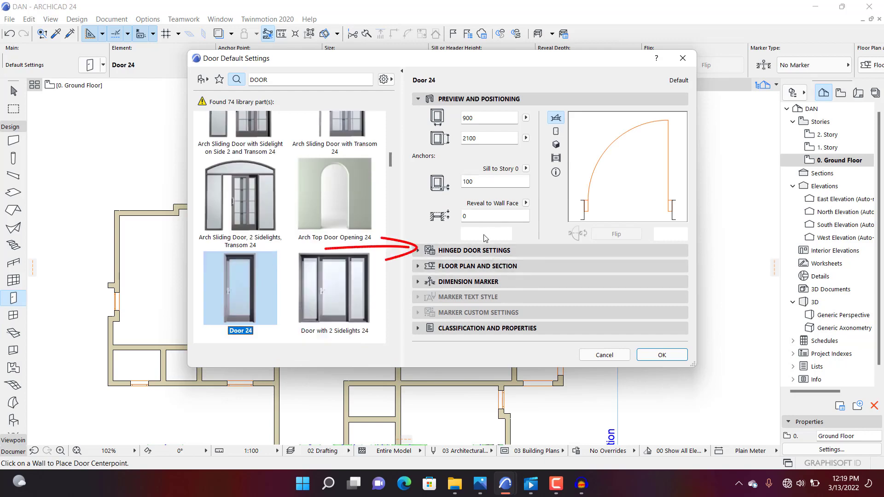
click(484, 250)
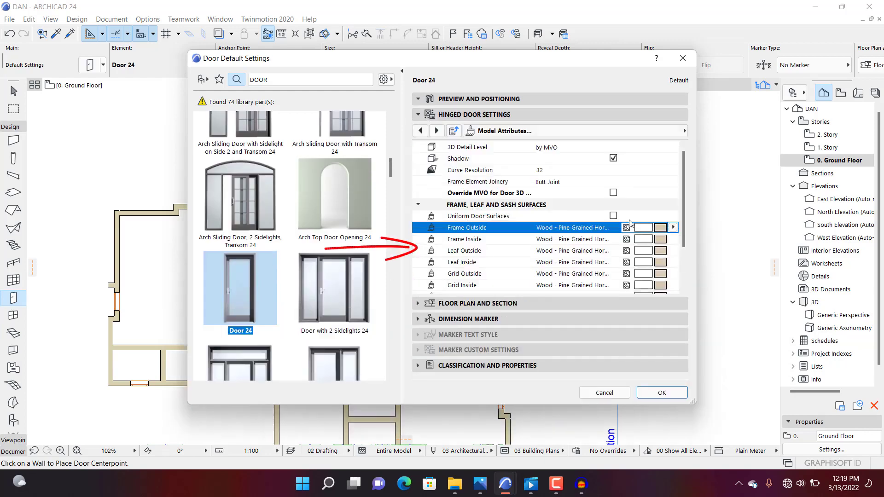
click(506, 131)
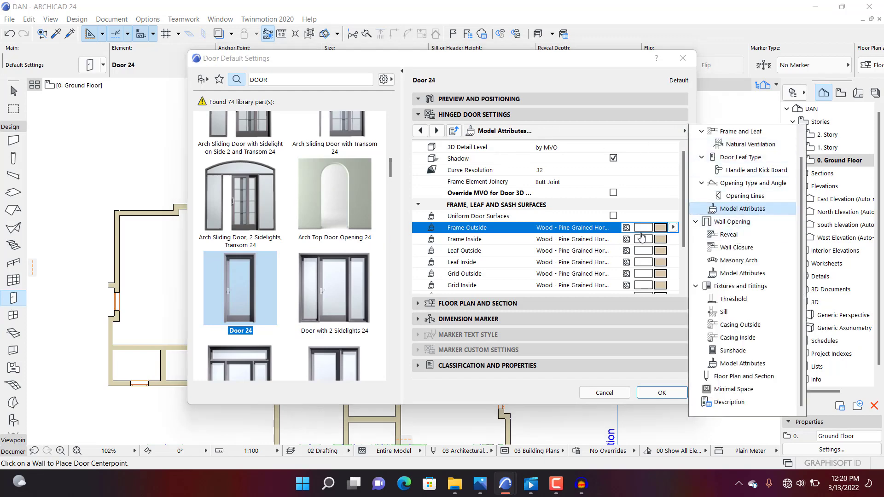
click(613, 216)
click(613, 215)
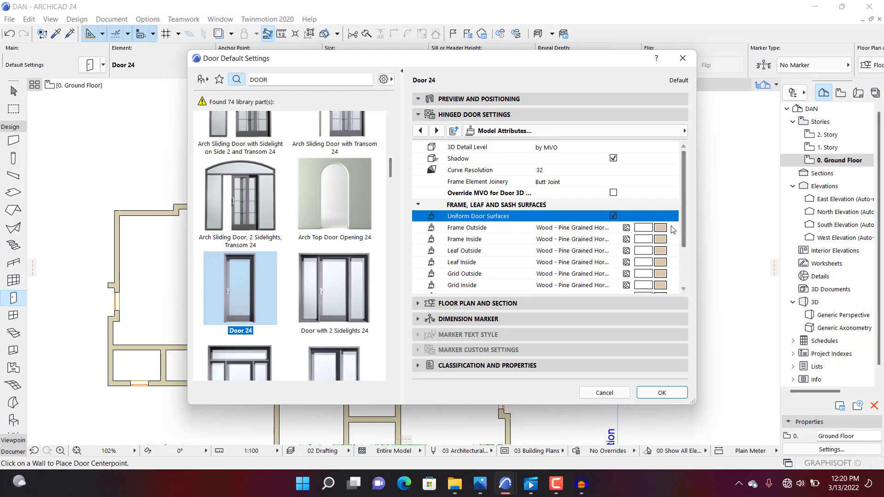
click(672, 228)
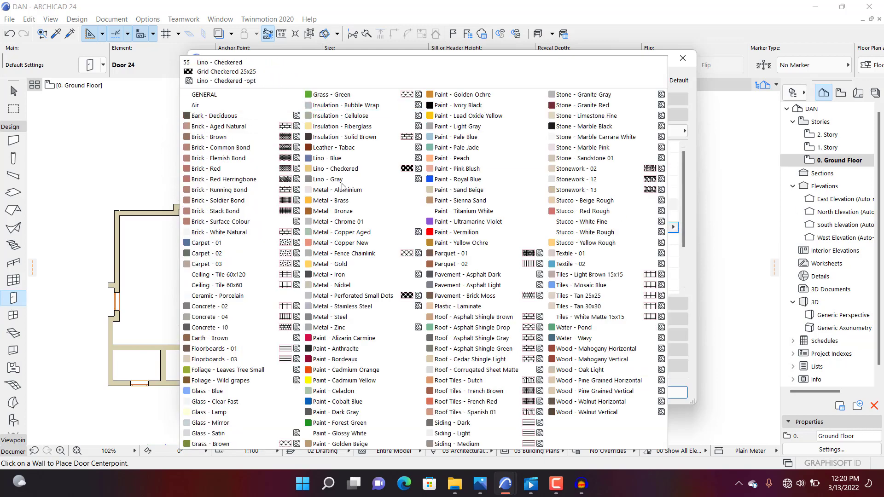
click(340, 349)
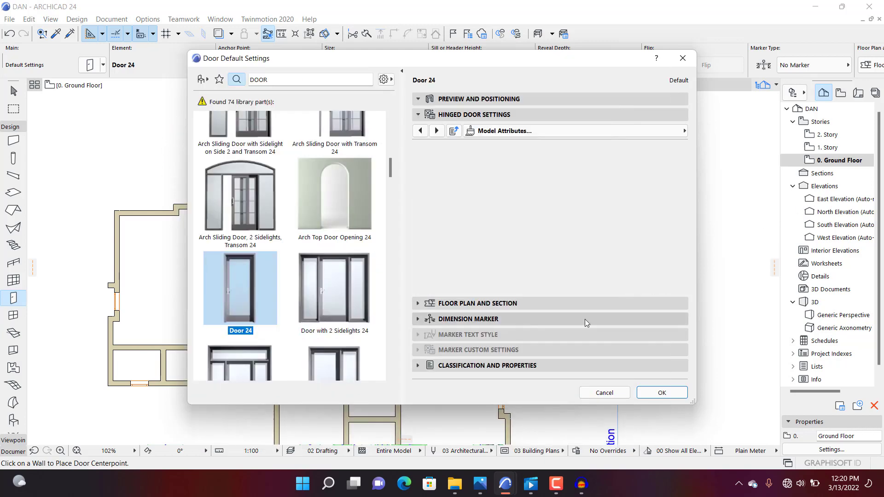
Set the default door's outside and inside casing surfaces to Paint - Glossy White and apply the default settings
click(436, 131)
click(436, 131)
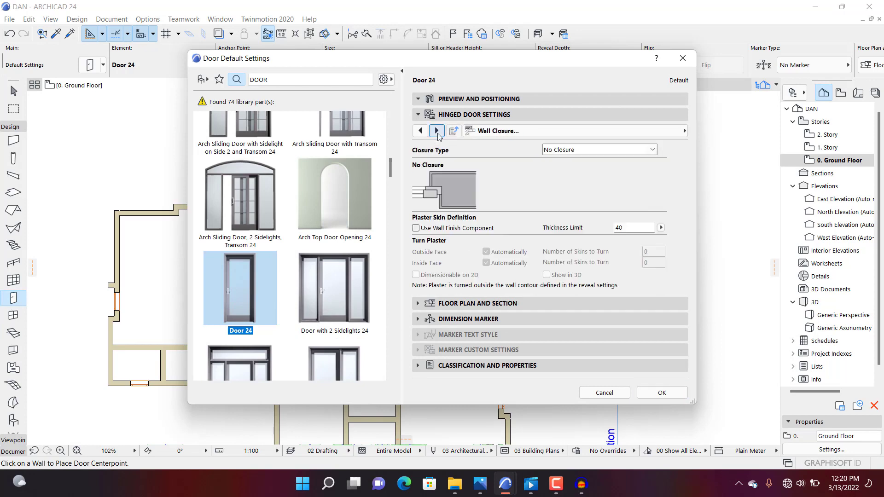
click(437, 131)
click(437, 130)
click(436, 131)
click(436, 130)
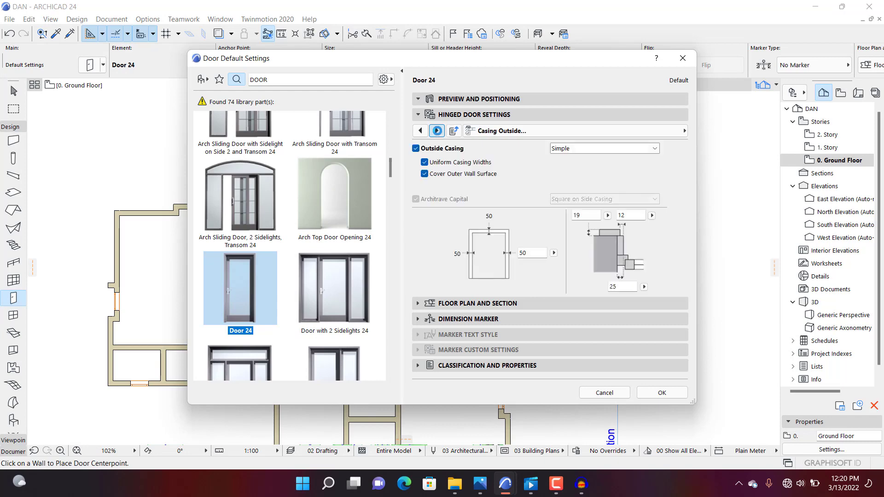
click(436, 131)
click(436, 131)
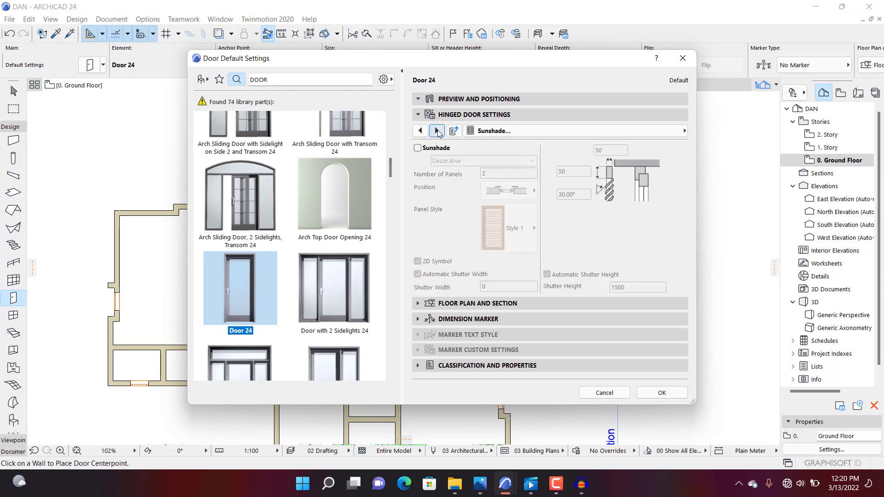
click(436, 131)
click(658, 170)
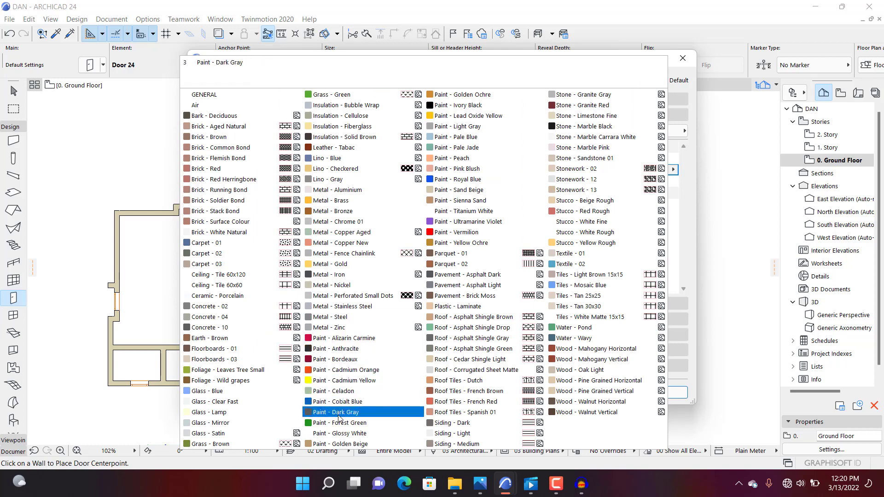
click(346, 443)
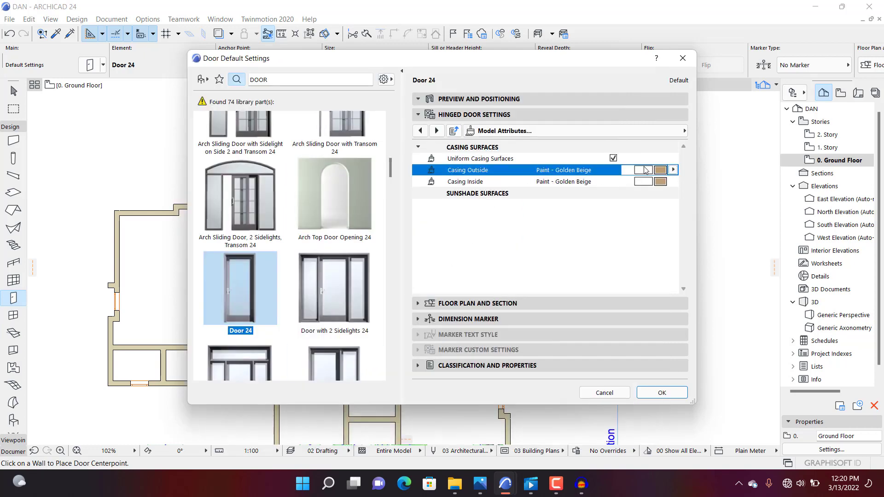
click(667, 171)
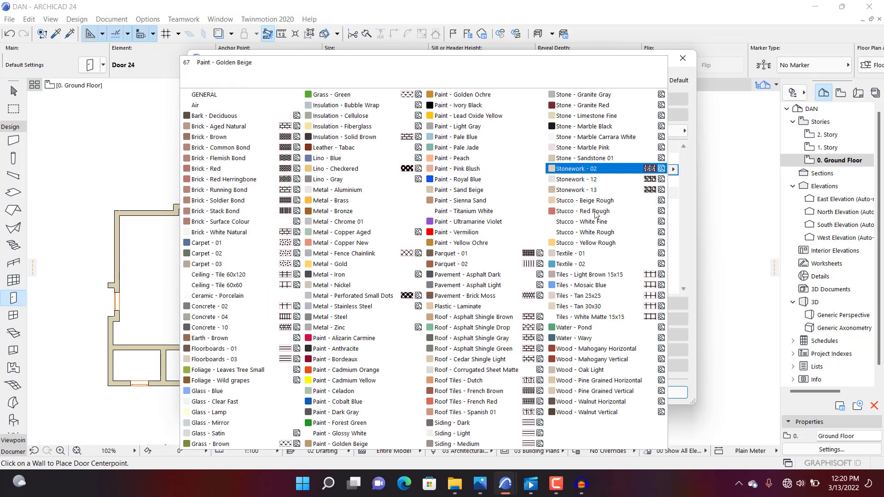
click(364, 432)
click(658, 395)
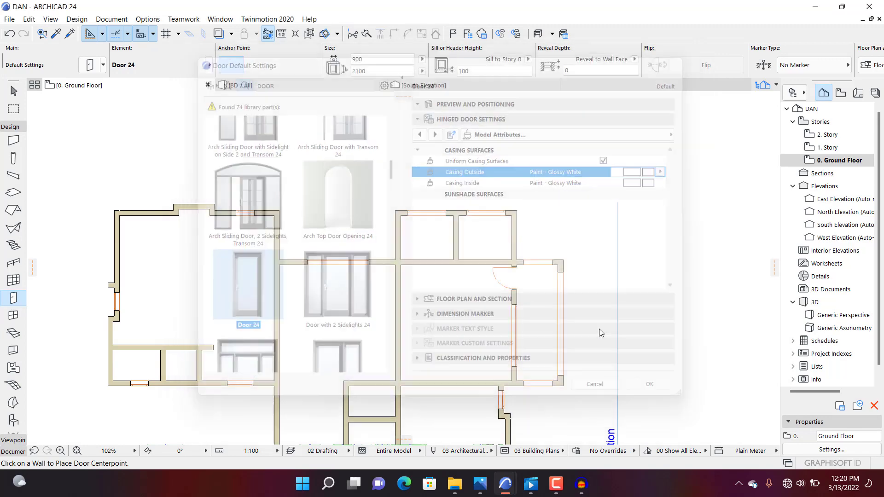
Place a 900 x 2100 door in the west wall of the northern block's western small room, swinging outward to the west
scroll(396, 247, up, 4)
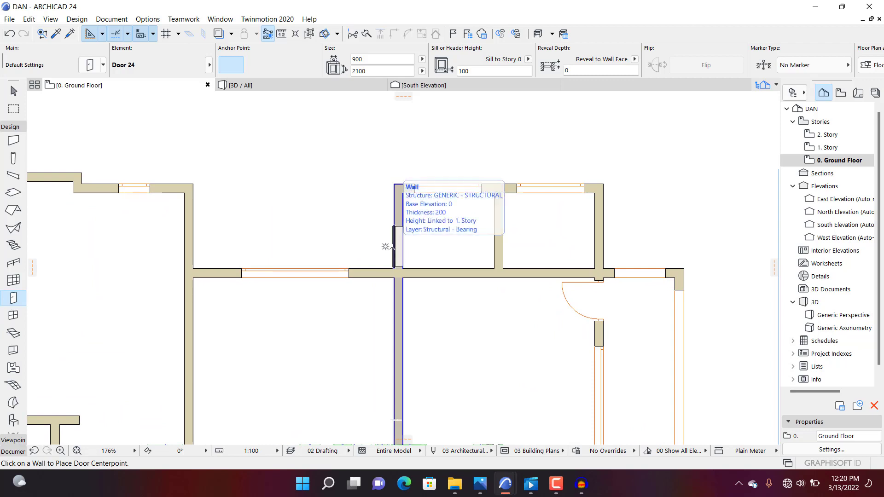
click(392, 246)
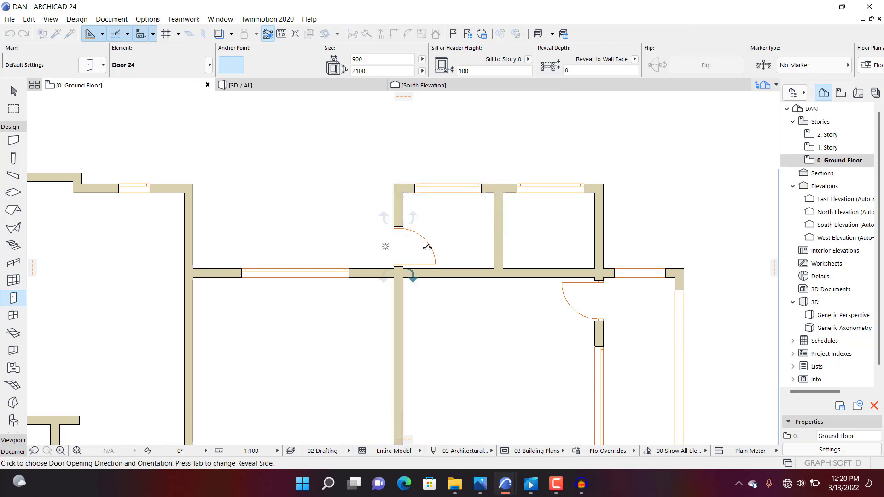
click(379, 261)
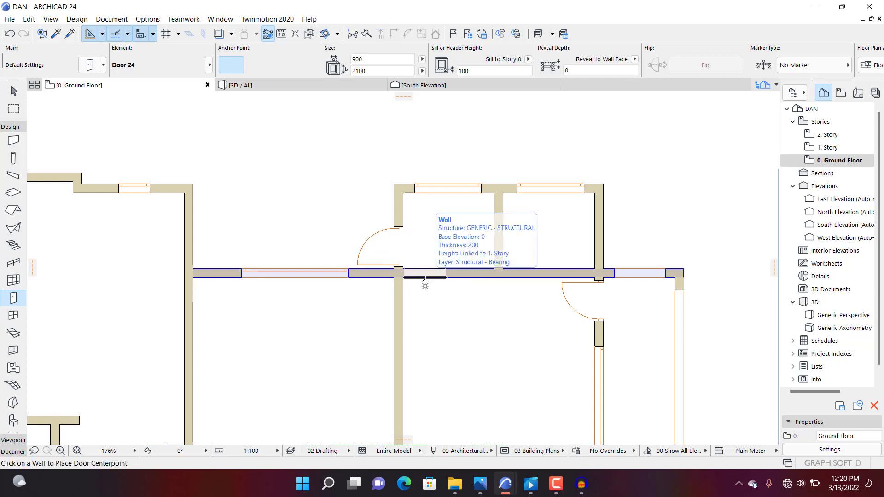
Place a door in the south wall of the western small room, hinged beside the partition and swinging into the room
scroll(425, 279, down, 5)
scroll(425, 278, up, 3)
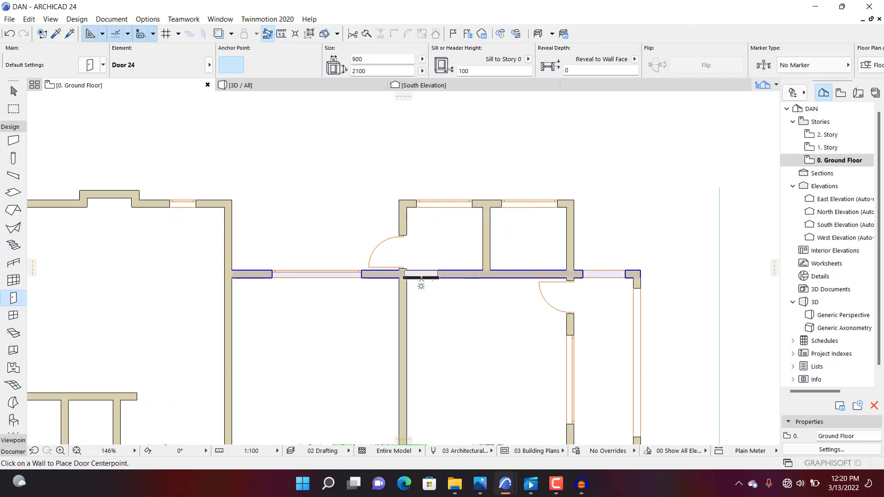
click(465, 286)
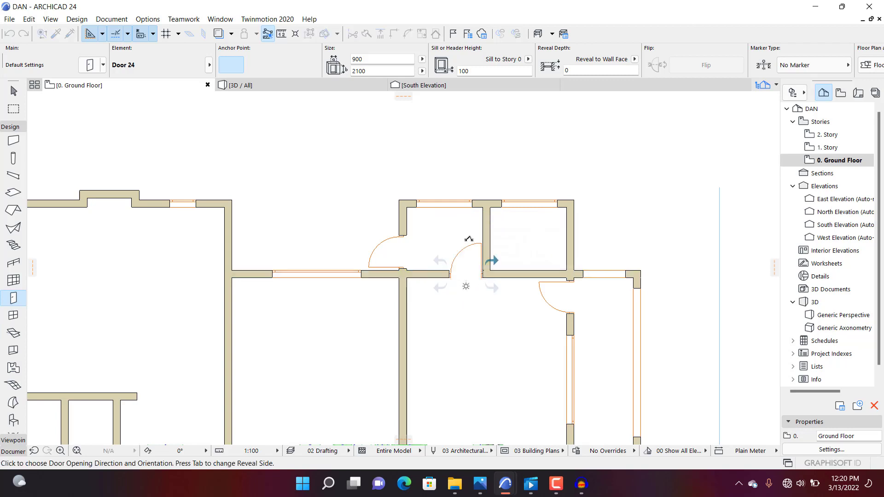
click(491, 257)
Place a door in the south wall of the eastern small room just past the partition, hinged on its east side and swinging inward
scroll(507, 263, up, 2)
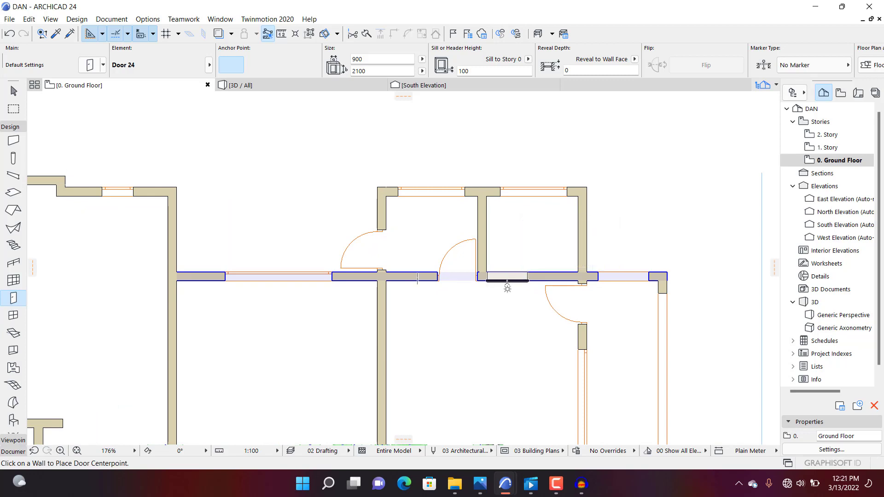
click(507, 282)
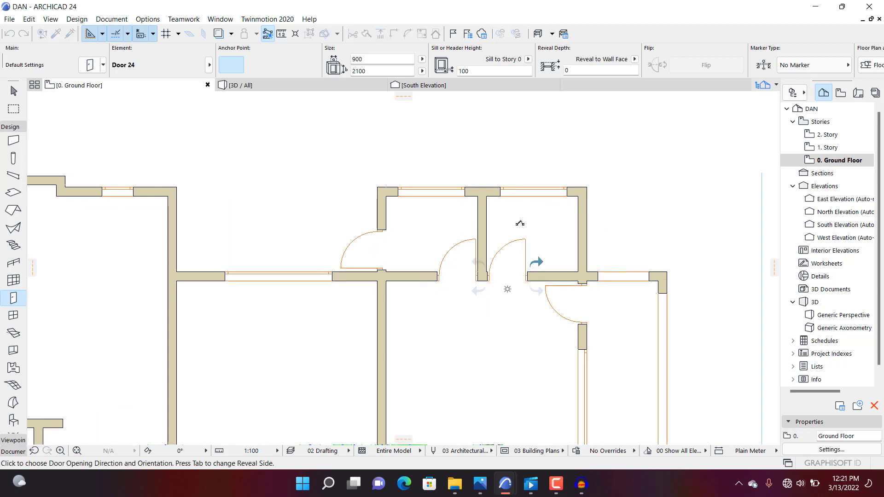
click(528, 224)
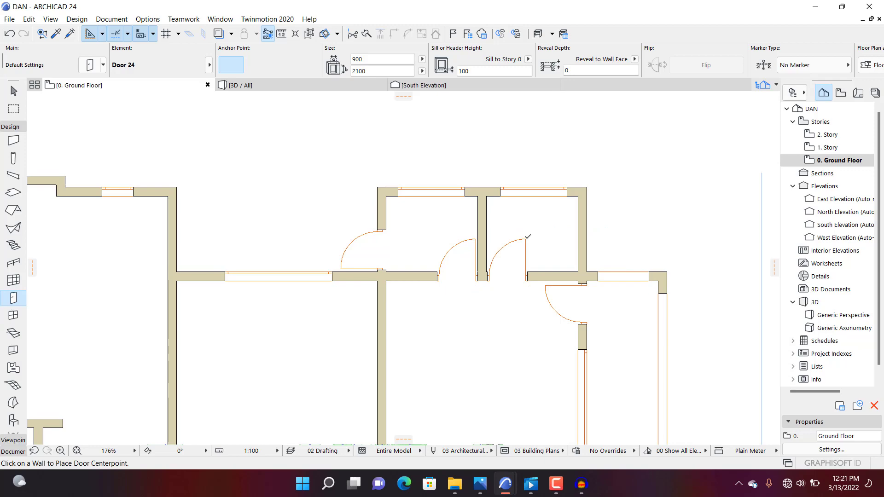
key(Escape)
Replace the eastern small room's door with the Arch Top Door Opening 24 library part
click(525, 239)
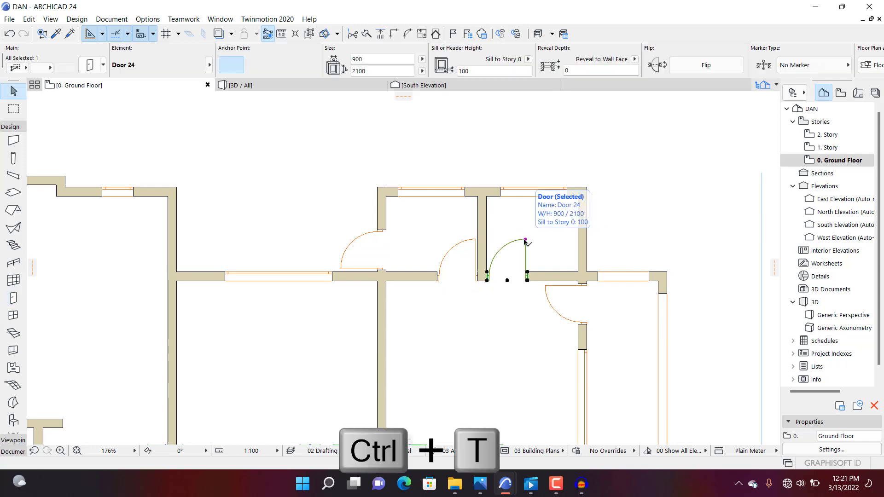
key(ctrl+t)
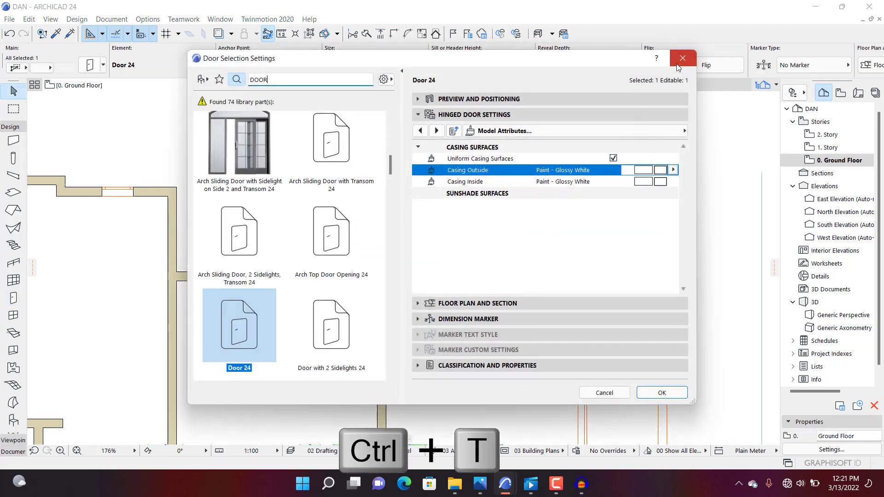
key(Escape)
key(Escape)
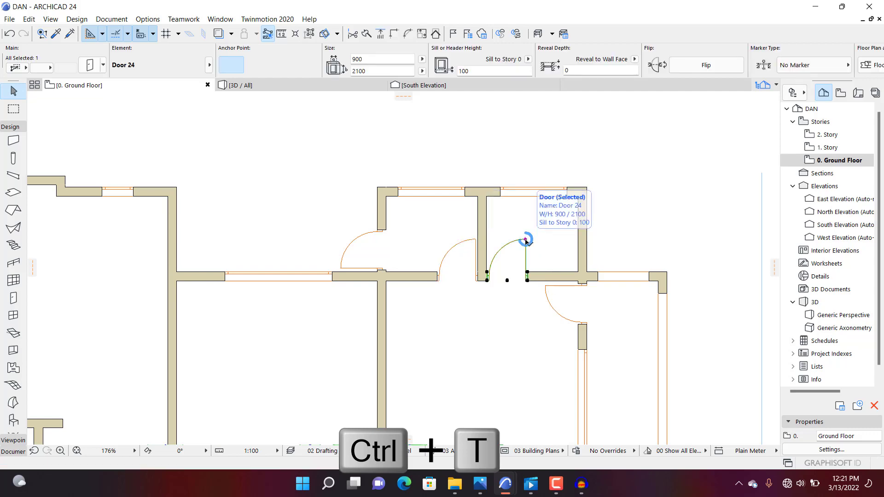
key(ctrl+t)
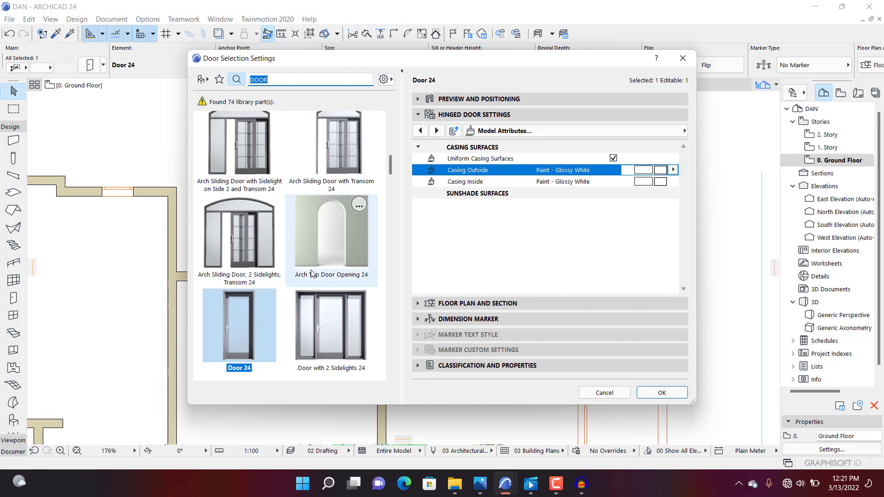
click(336, 239)
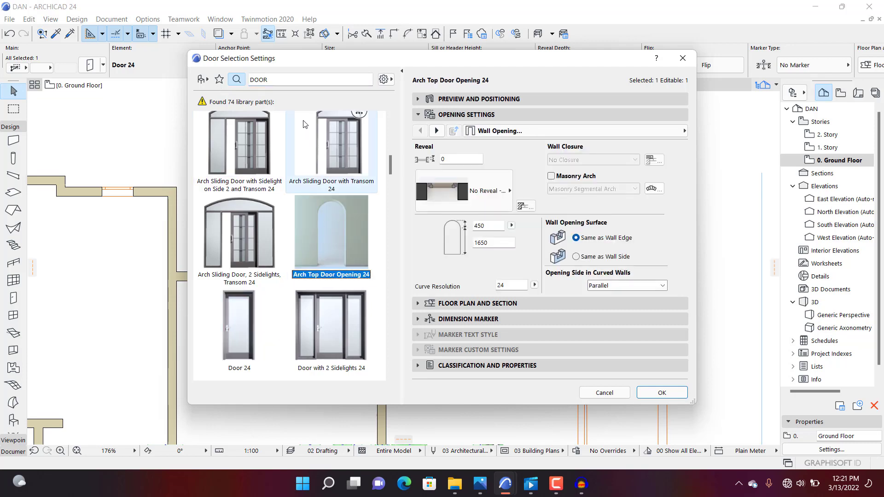
click(662, 392)
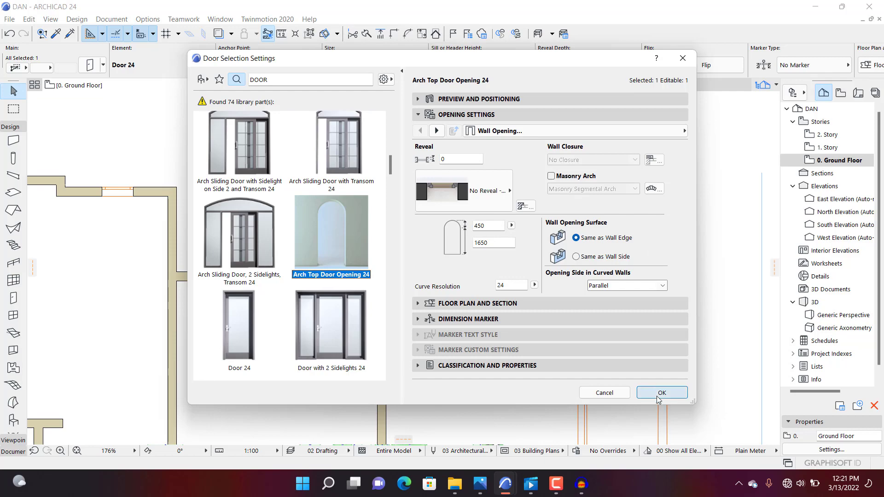
scroll(510, 255, up, 3)
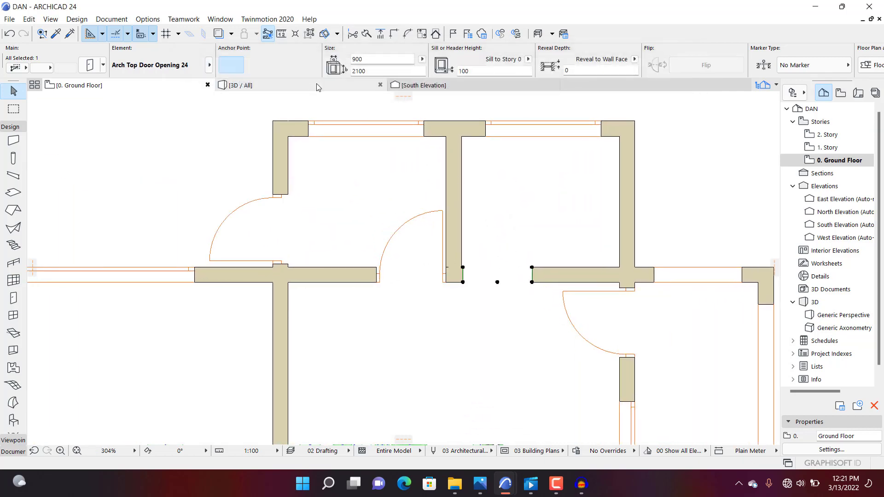
Examine the arched opening, doors and room layout in the 3D model from several sides
click(316, 83)
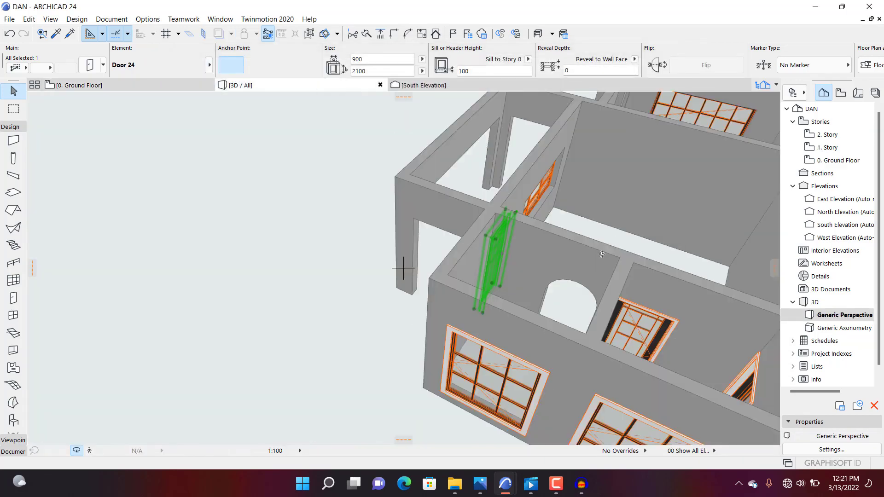
shift+middle_drag(404, 267, 547, 297)
scroll(311, 265, down, 4)
shift+middle_drag(403, 260, 63, 294)
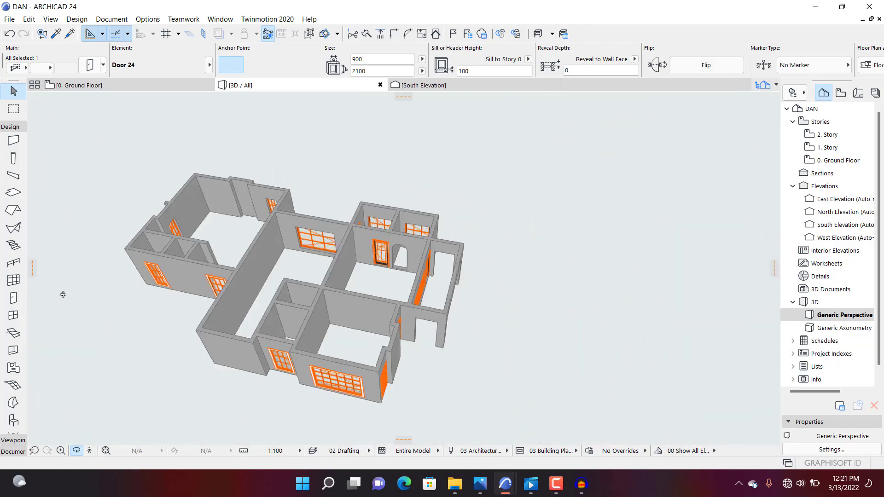
scroll(488, 278, up, 3)
shift+middle_drag(487, 278, 264, 232)
scroll(321, 240, up, 4)
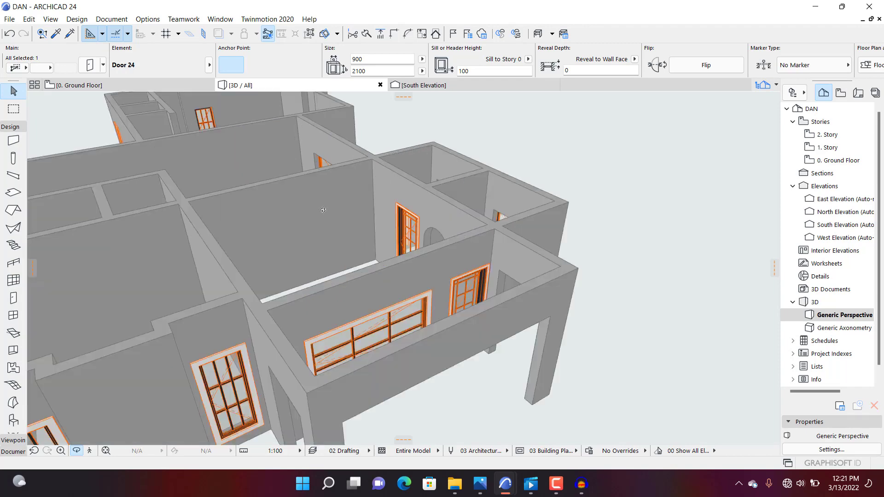
middle_drag(384, 212, 475, 290)
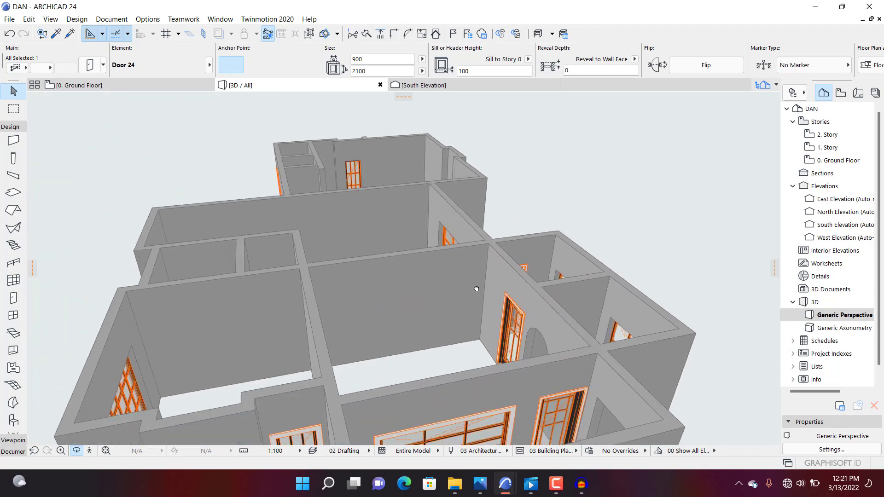
middle_drag(364, 274, 427, 280)
scroll(426, 280, down, 5)
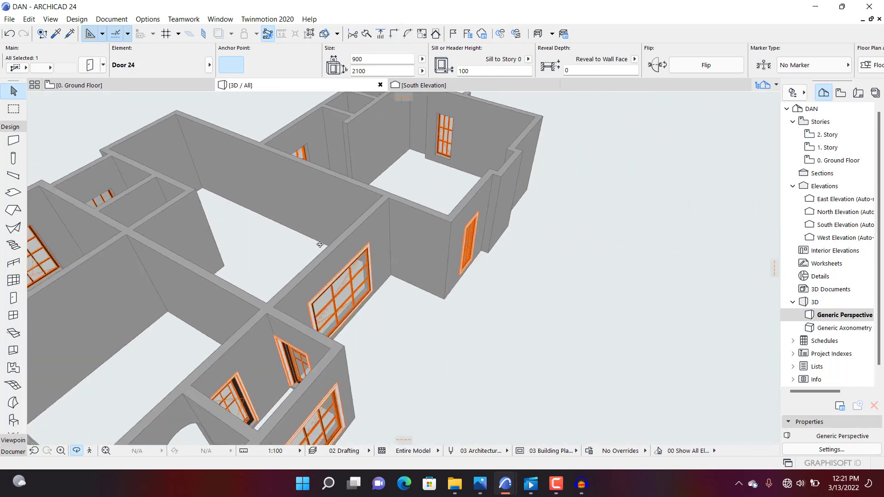
shift+middle_drag(510, 259, 319, 281)
scroll(363, 313, up, 2)
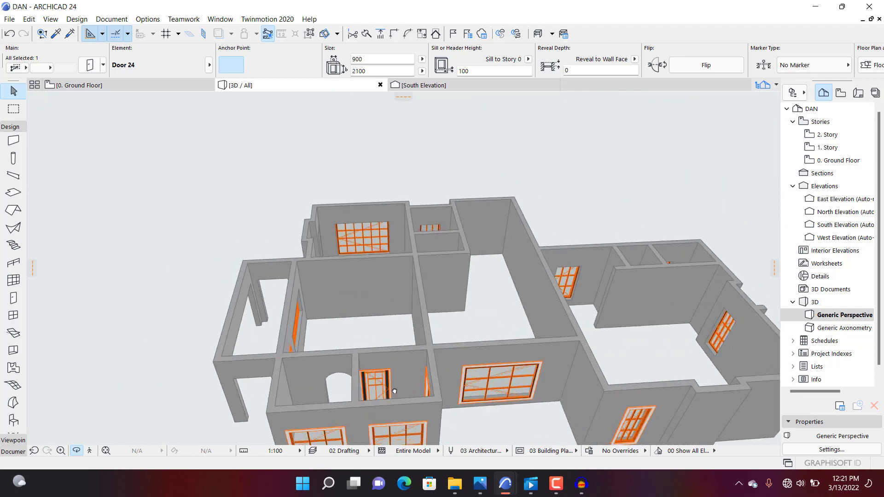
middle_drag(451, 300, 533, 384)
middle_drag(448, 330, 502, 365)
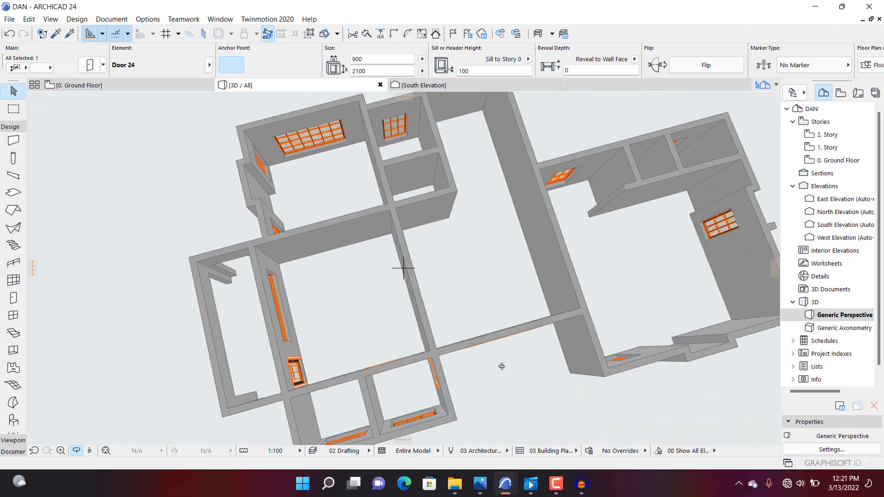
shift+middle_drag(494, 228, 664, 202)
middle_drag(235, 182, 434, 388)
shift+middle_drag(479, 354, 691, 359)
On the ground floor plan, drag a copy of the long wall east of the western room horizontally westward into that room
scroll(309, 315, down, 3)
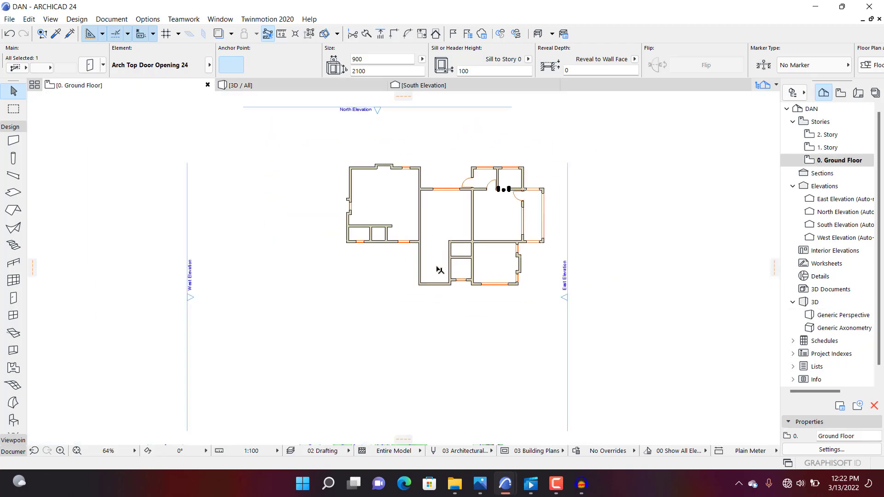
scroll(438, 268, up, 5)
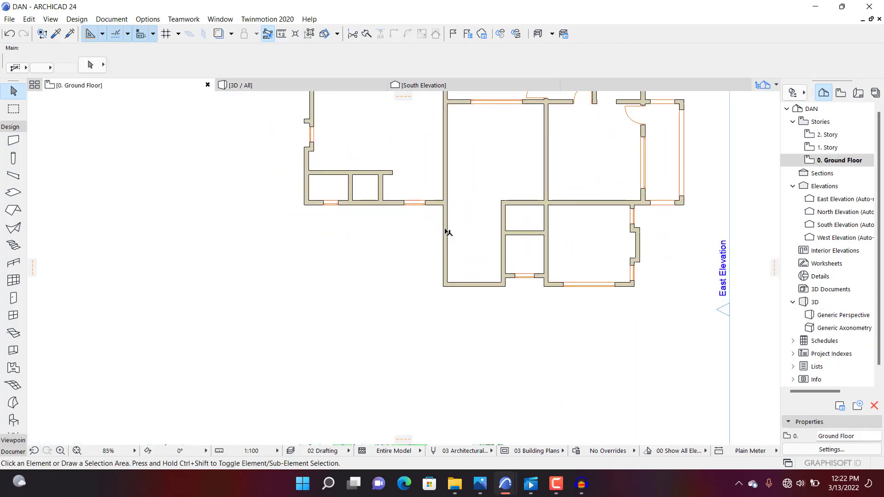
click(446, 232)
scroll(440, 258, down, 1)
key(ctrl+shift+d)
scroll(442, 255, up, 4)
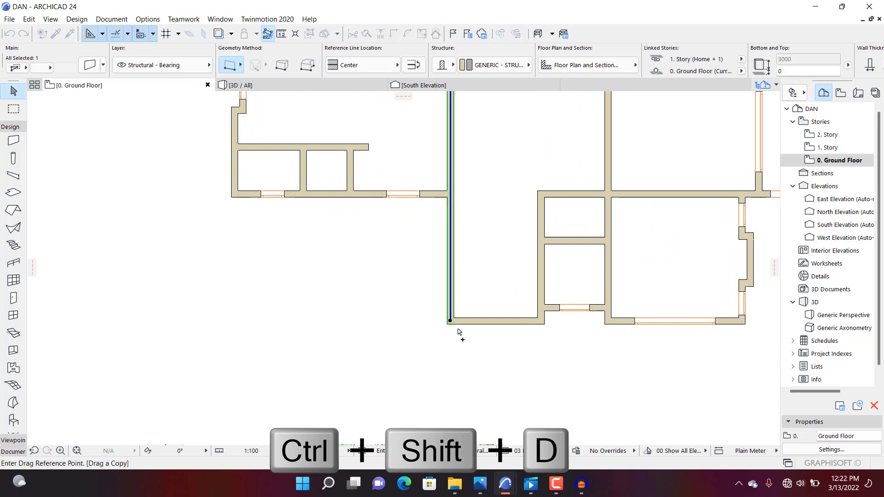
scroll(442, 327, up, 4)
click(443, 321)
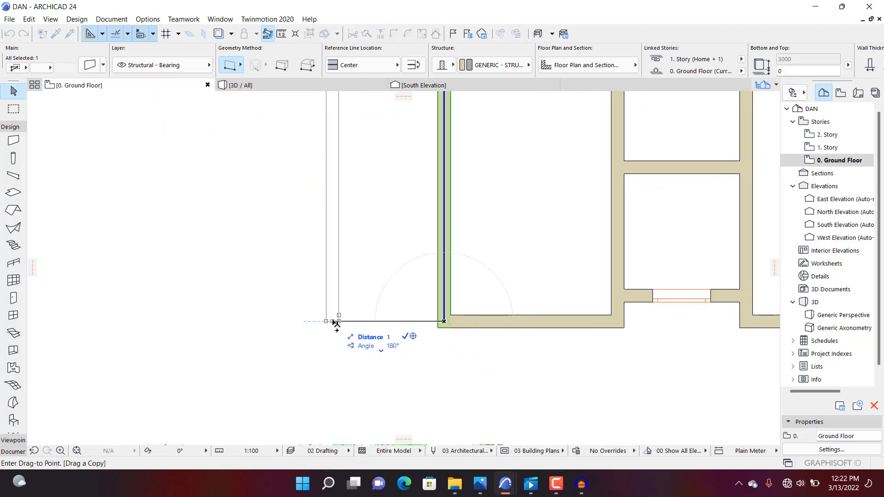
text(1)
key(Return)
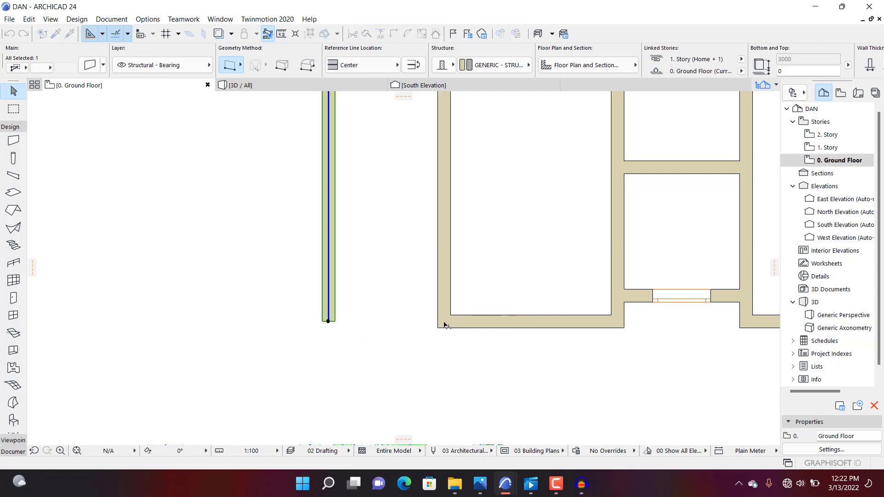
scroll(420, 244, down, 5)
scroll(420, 244, up, 3)
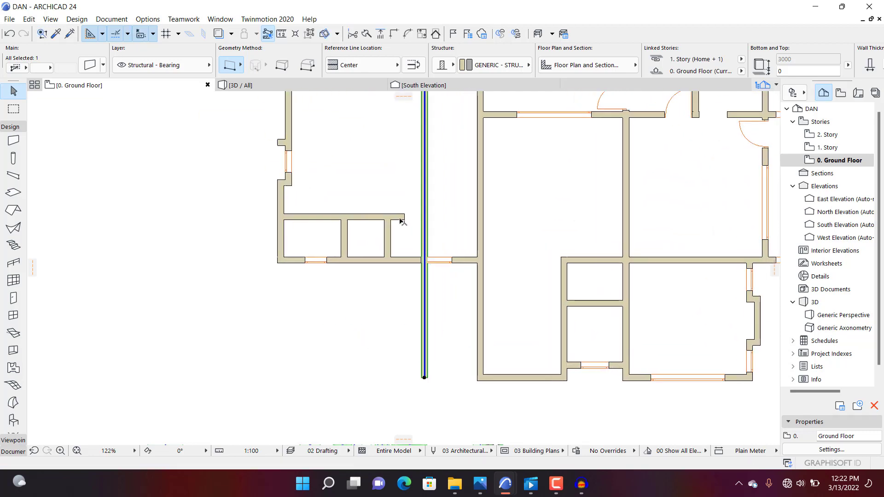
Move the south-wall window that overlaps the copied long wall westward by its own width, clear of that wall
click(401, 217)
scroll(403, 220, up, 4)
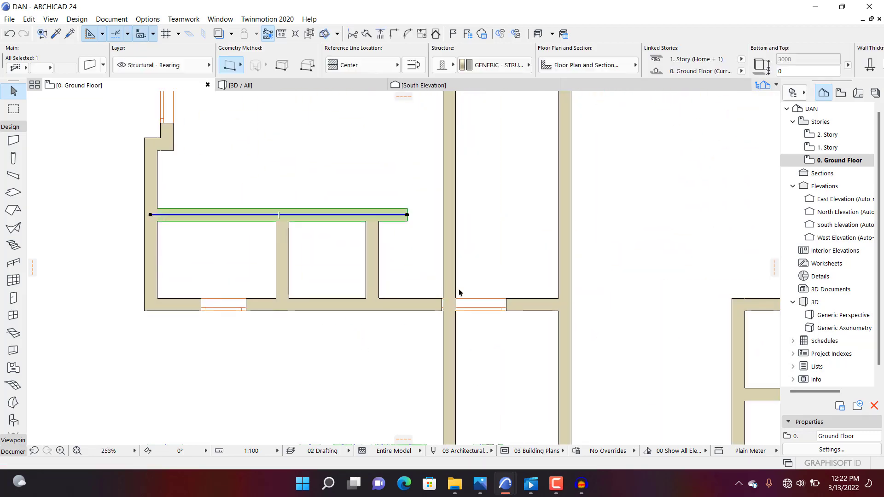
click(506, 312)
key(ctrl+d)
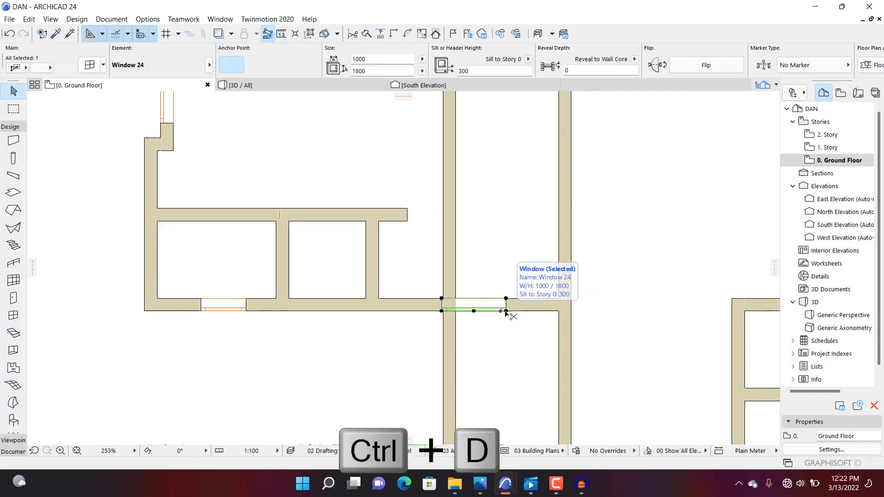
click(506, 311)
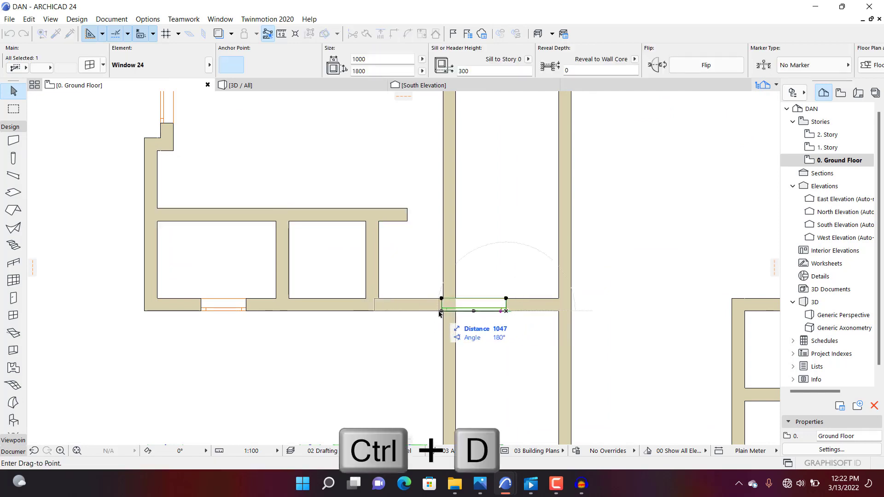
click(441, 312)
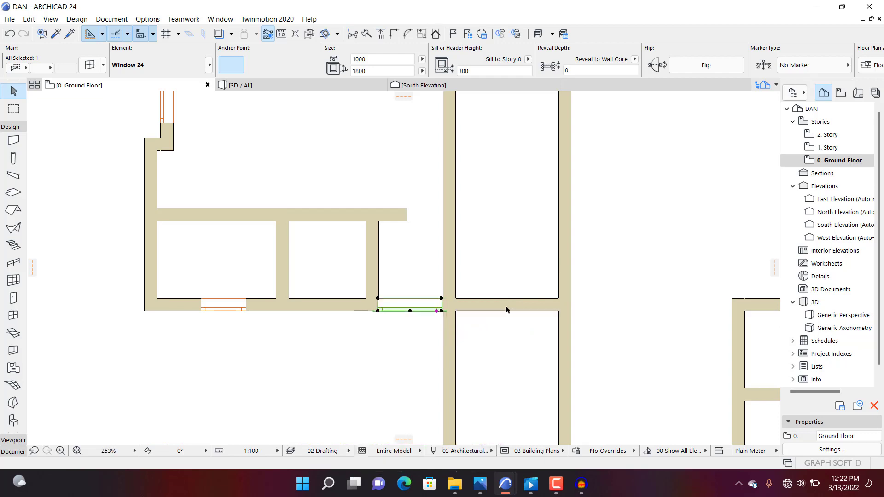
key(Escape)
scroll(442, 248, down, 3)
scroll(447, 248, up, 1)
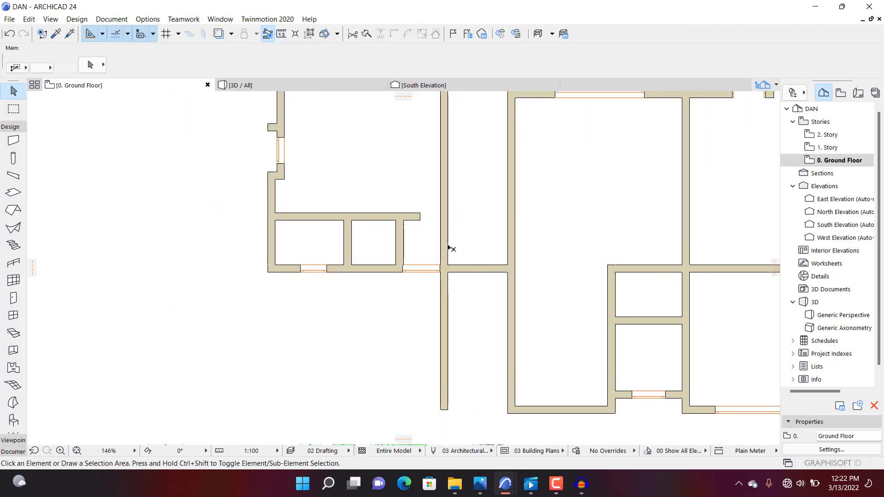
scroll(466, 229, down, 2)
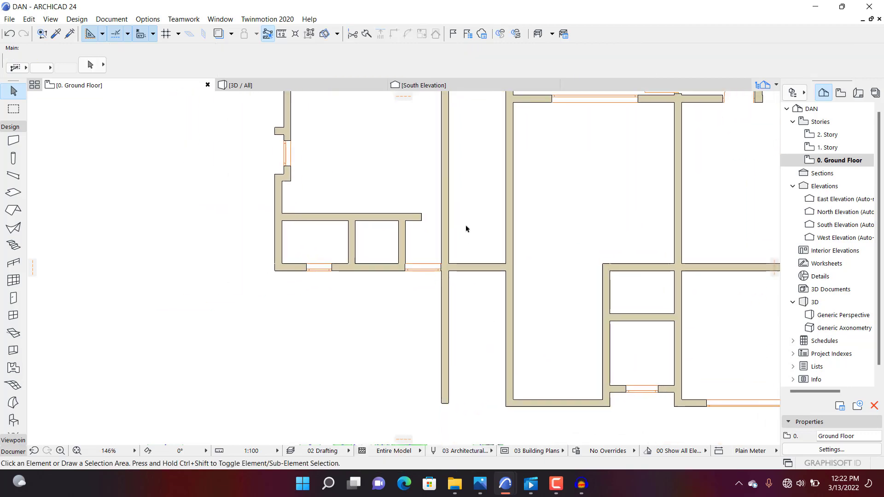
Adjust the southernmost short wall of the middle room so it extends west to meet the copied long wall
click(518, 316)
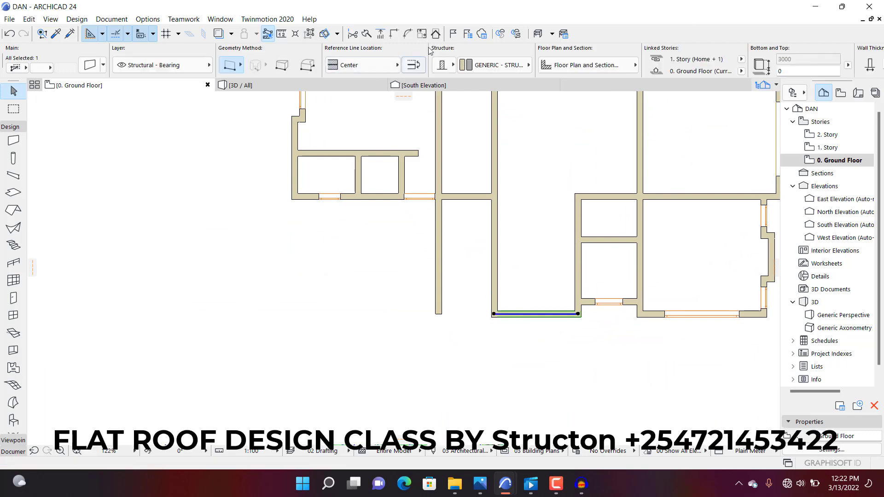
click(380, 34)
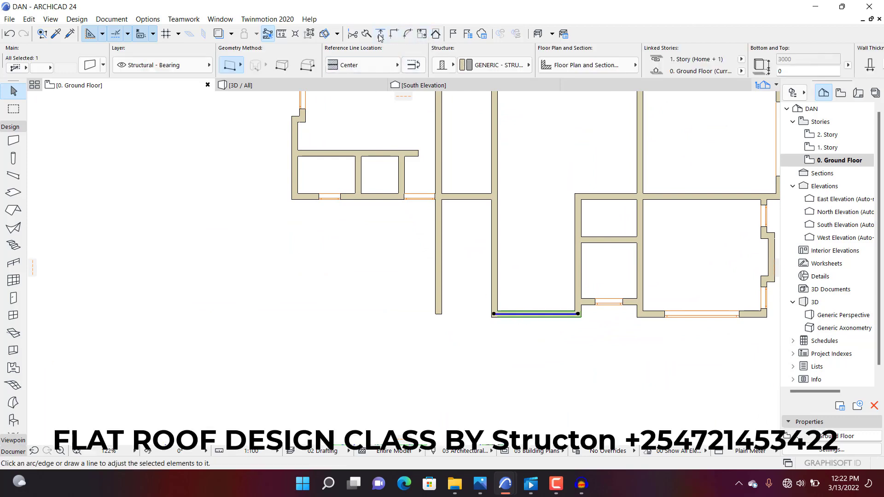
click(438, 260)
key(Escape)
scroll(461, 207, down, 4)
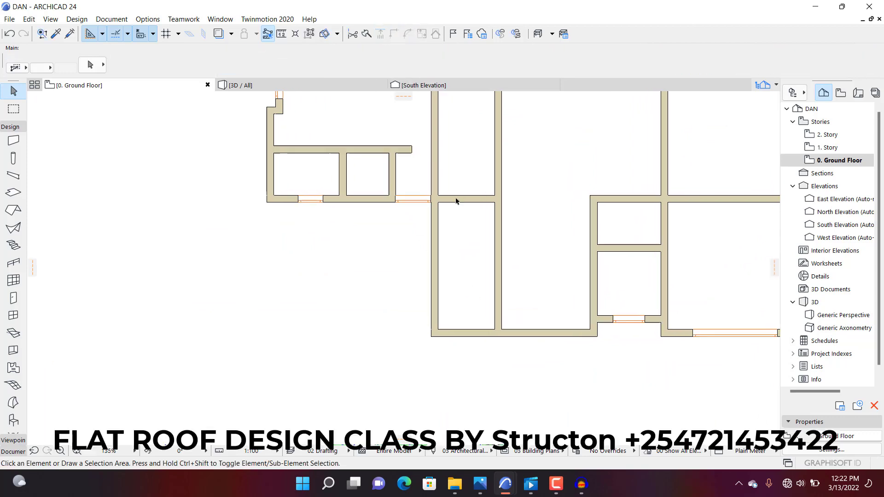
Trim off the part of the copied long wall that runs north of the western room's south wall
click(467, 226)
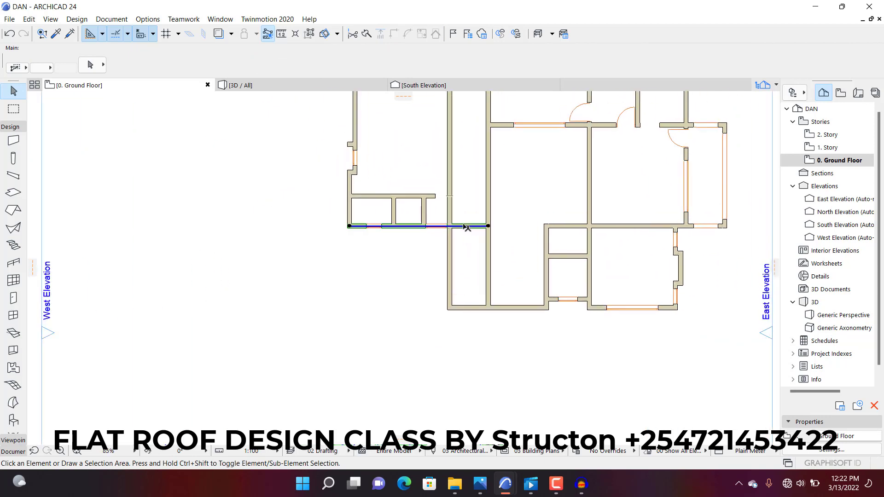
key(Escape)
scroll(437, 200, up, 4)
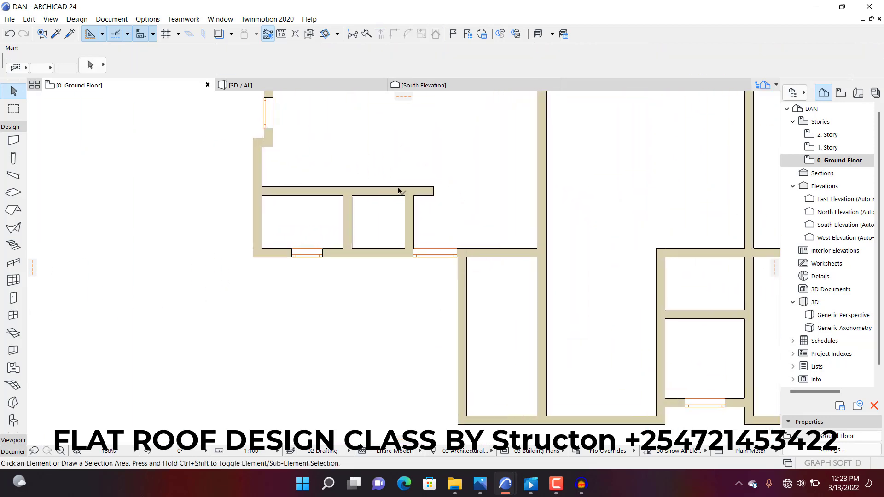
click(430, 258)
key(Escape)
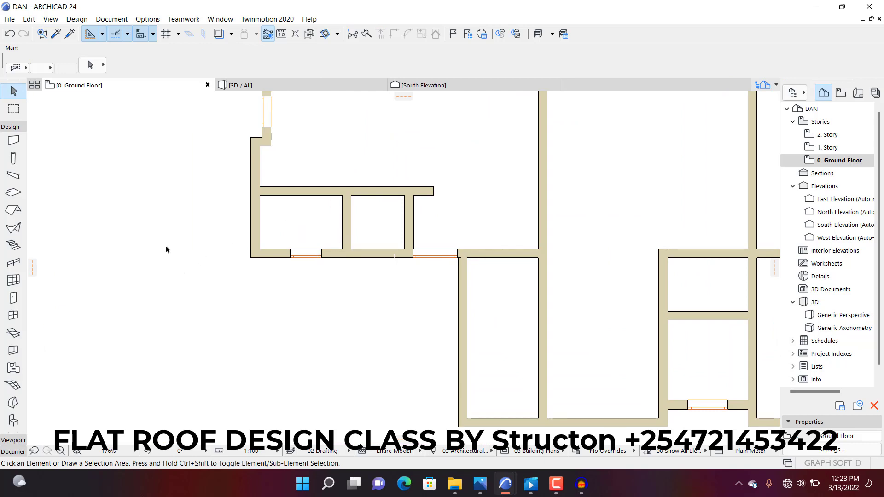
Measure the spacing between the centrelines of the two small western rooms' walls using the Line tool
click(10, 127)
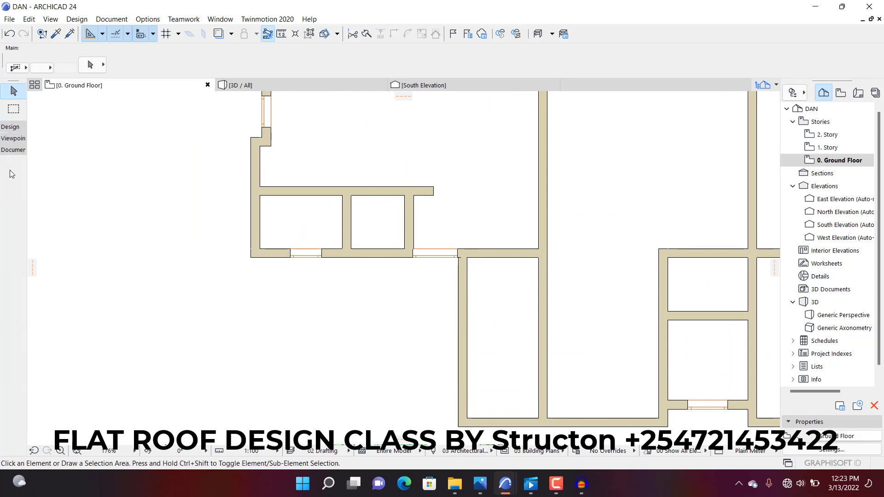
click(13, 150)
click(12, 321)
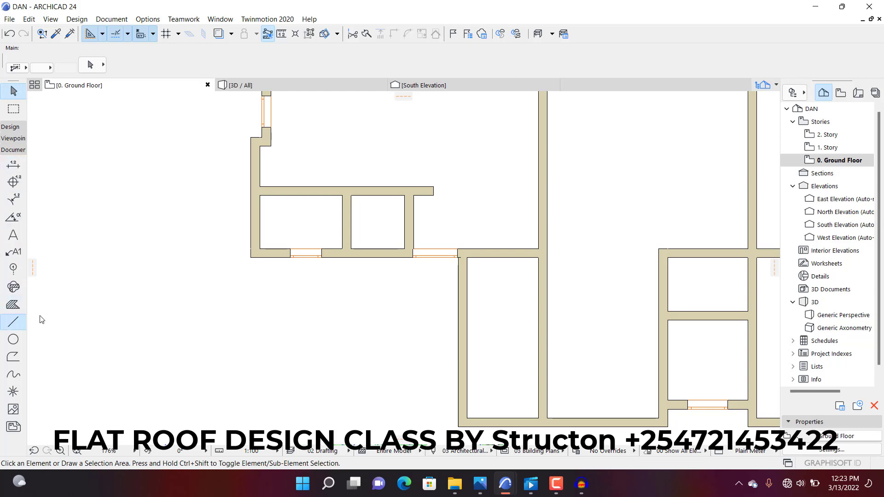
scroll(254, 187, up, 3)
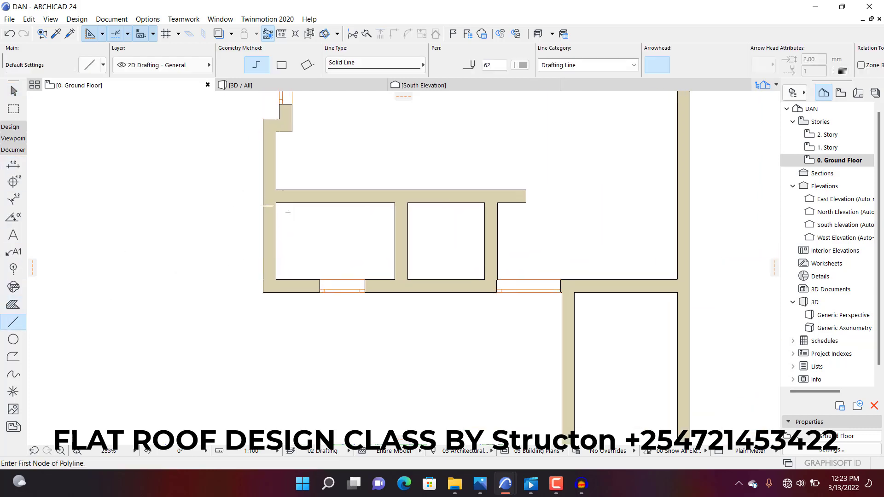
click(270, 196)
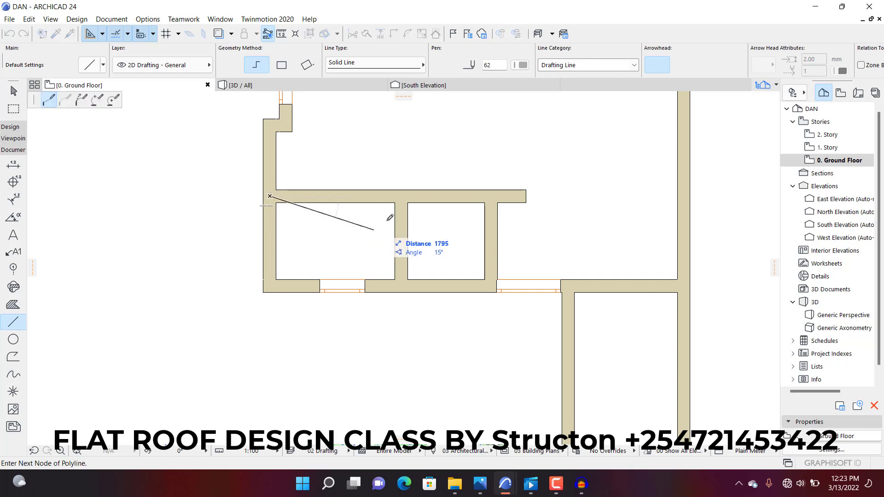
click(401, 196)
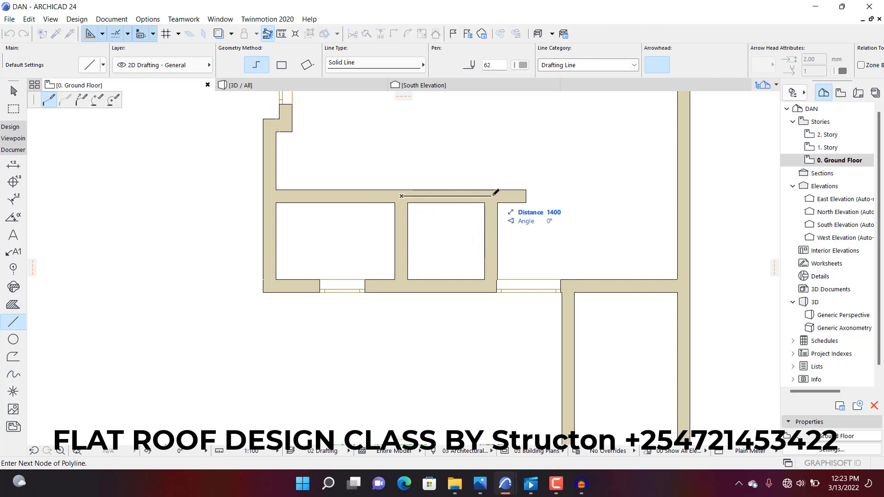
key(Escape)
Shorten the horizontal wall above the two small western rooms to 3450 mm, ending at the eastern partition's centreline
click(519, 197)
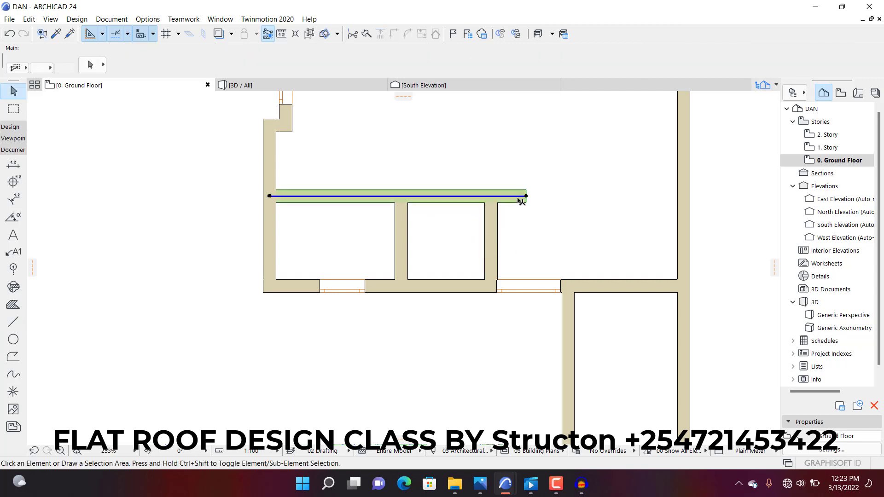
click(526, 196)
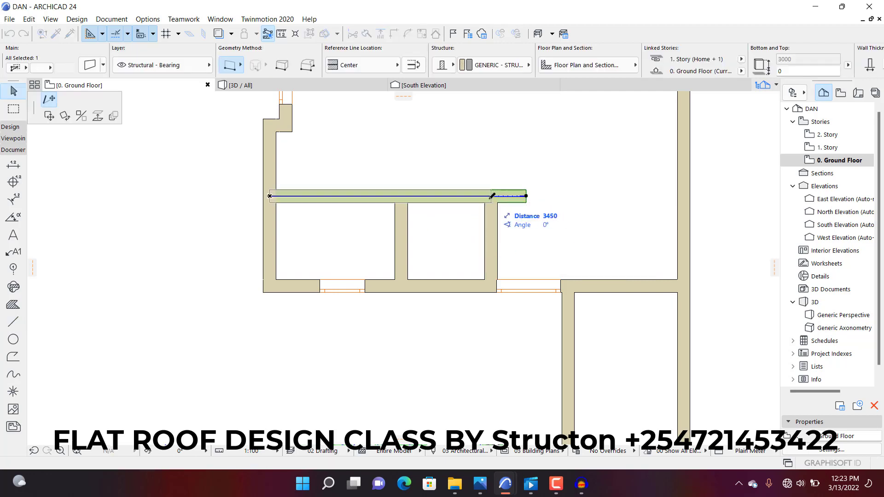
click(491, 197)
click(502, 188)
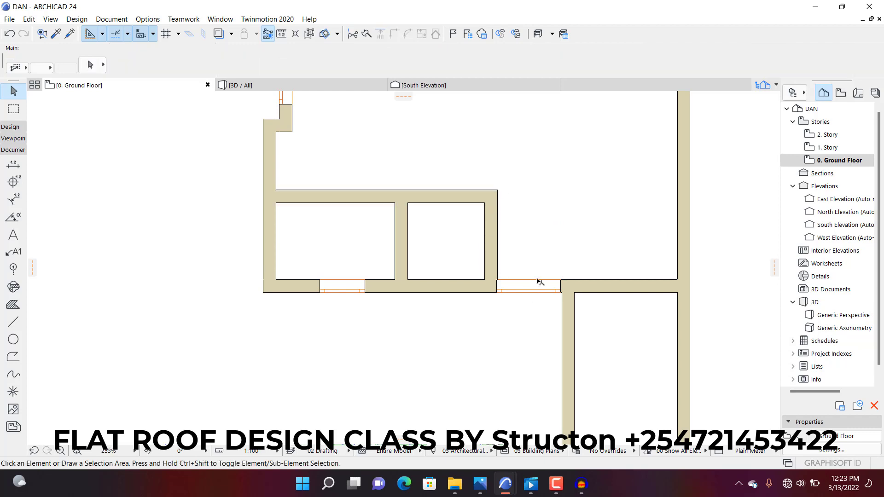
Set the width of the relocated window between the small western room and the copied wall to 900 mm
scroll(565, 297, up, 1)
click(567, 286)
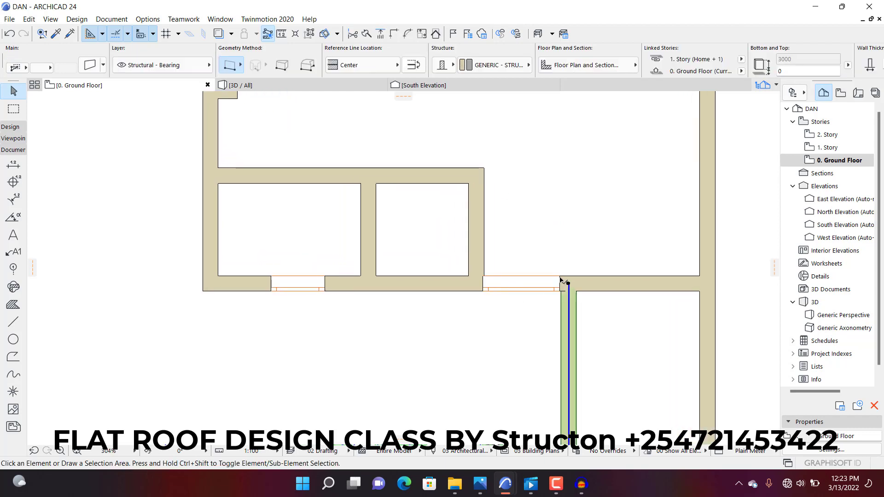
click(561, 281)
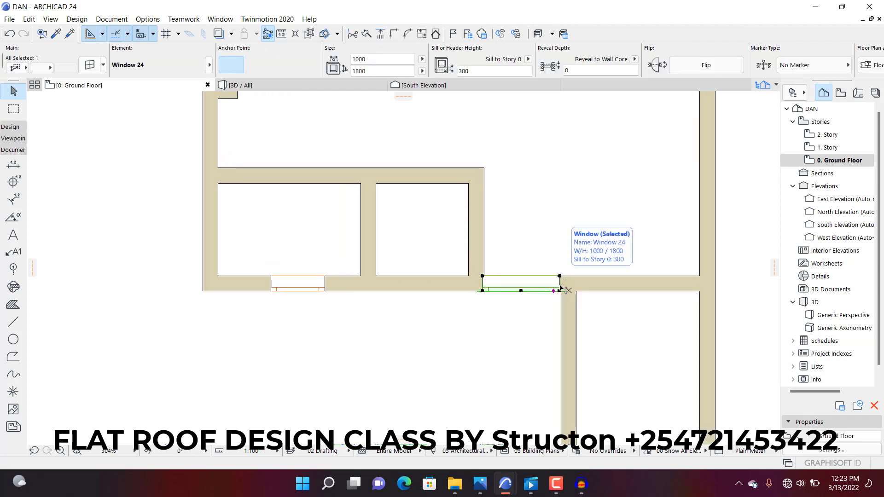
double_click(560, 289)
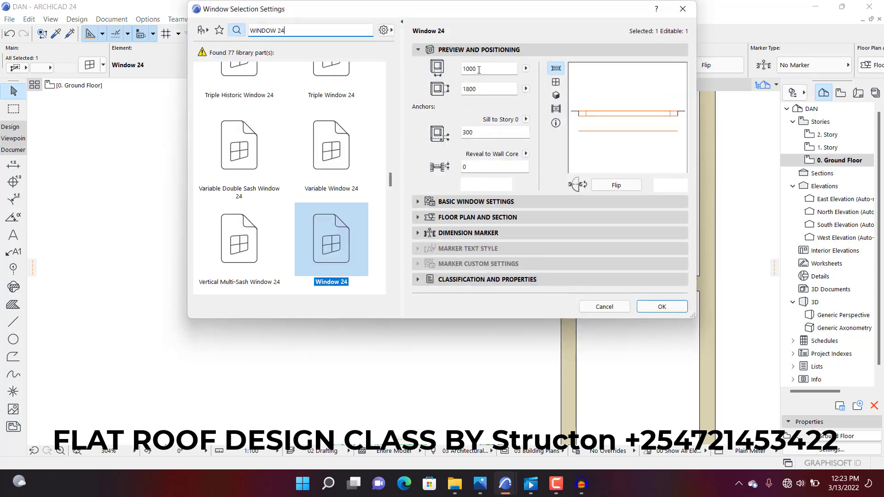
double_click(479, 70)
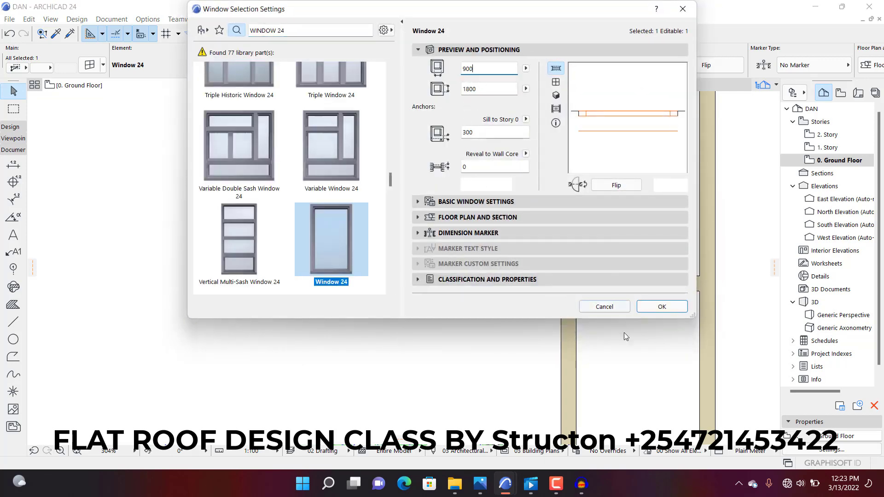
click(667, 312)
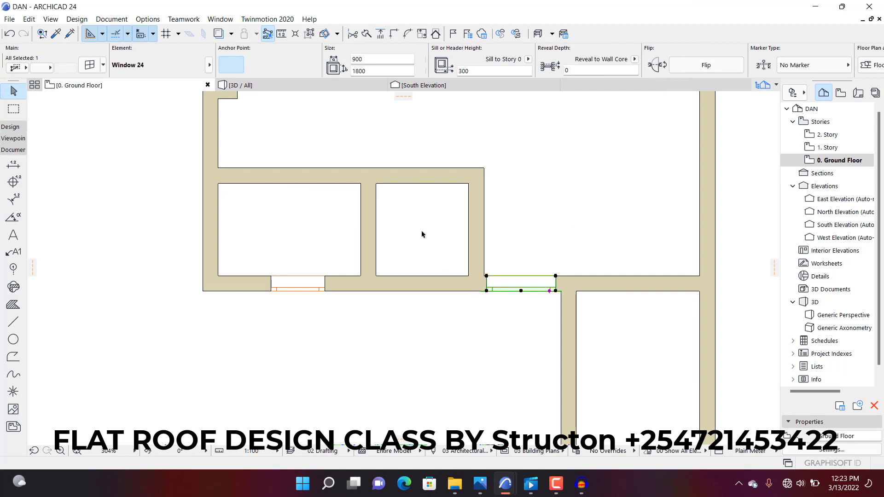
click(421, 234)
Open the default settings of the Door tool and search the door library for DOUBLE
scroll(530, 332, down, 5)
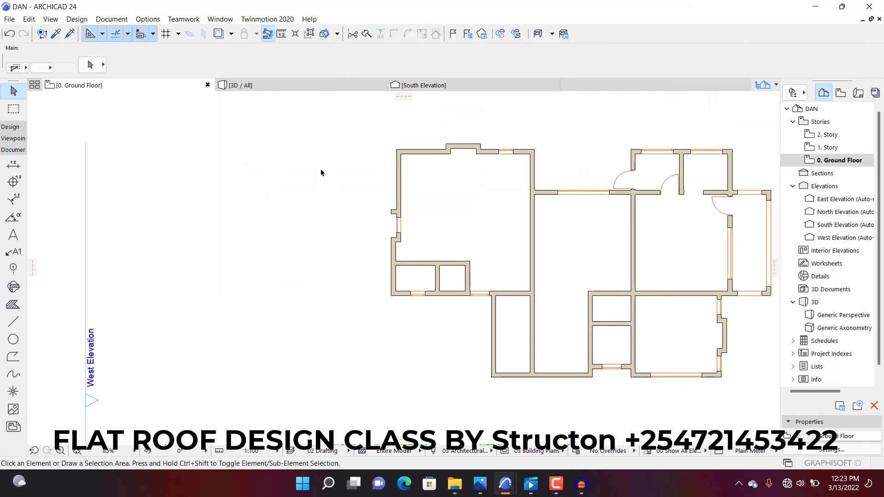
scroll(321, 173, down, 2)
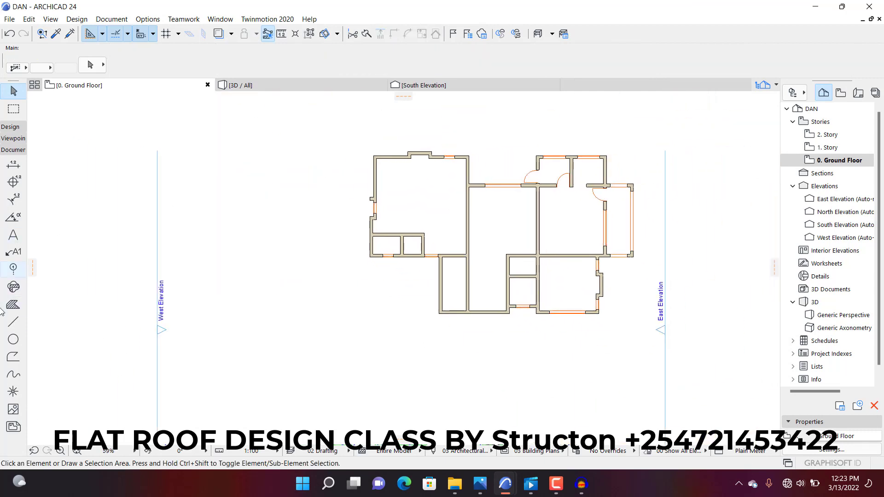
click(11, 128)
click(13, 298)
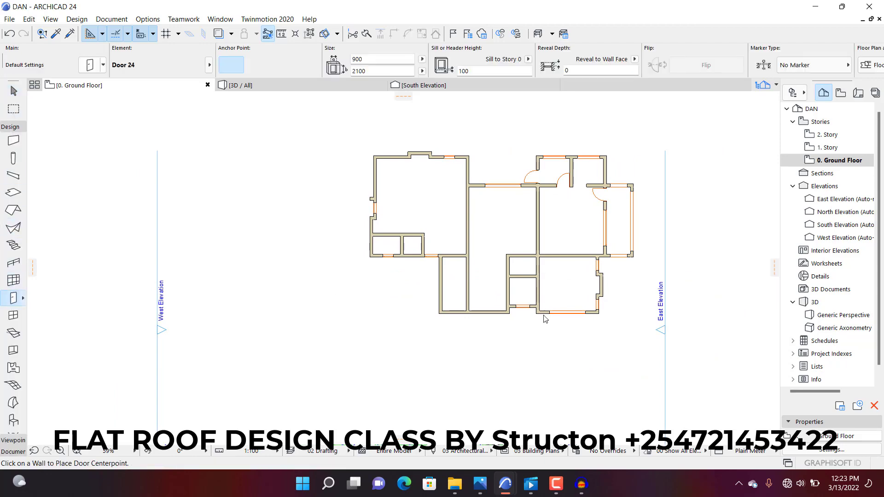
key(ctrl+t)
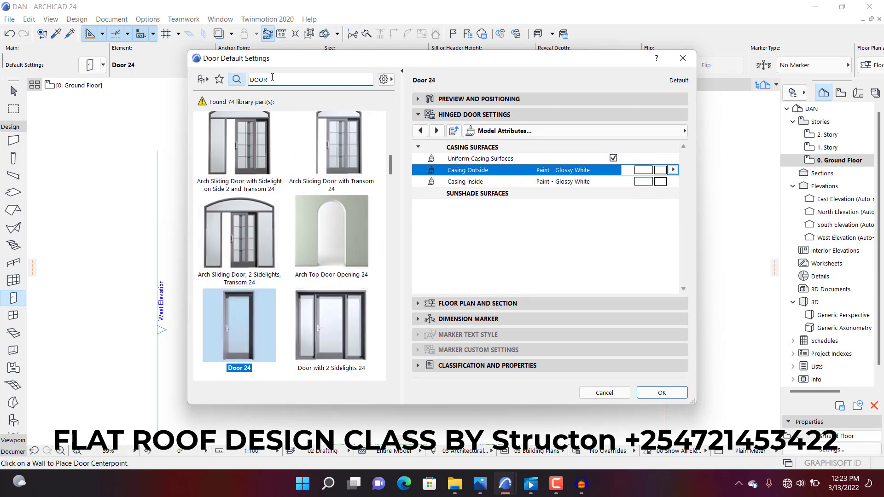
text(DO)
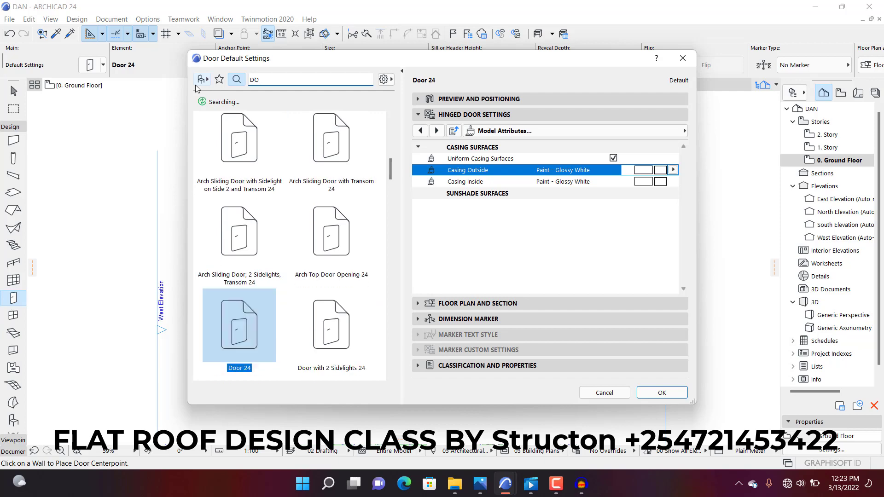
text(UBLE)
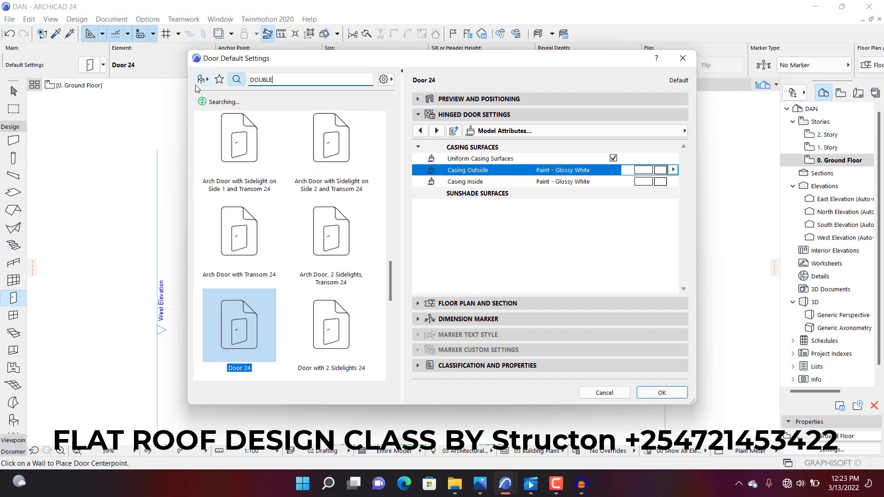
Choose Double Door 24 from the library as the default door type
scroll(313, 211, down, 2)
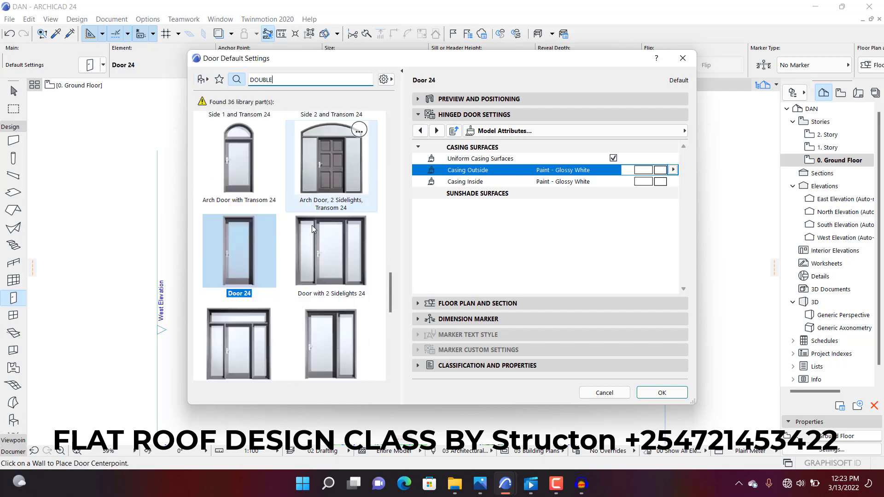
scroll(319, 227, down, 6)
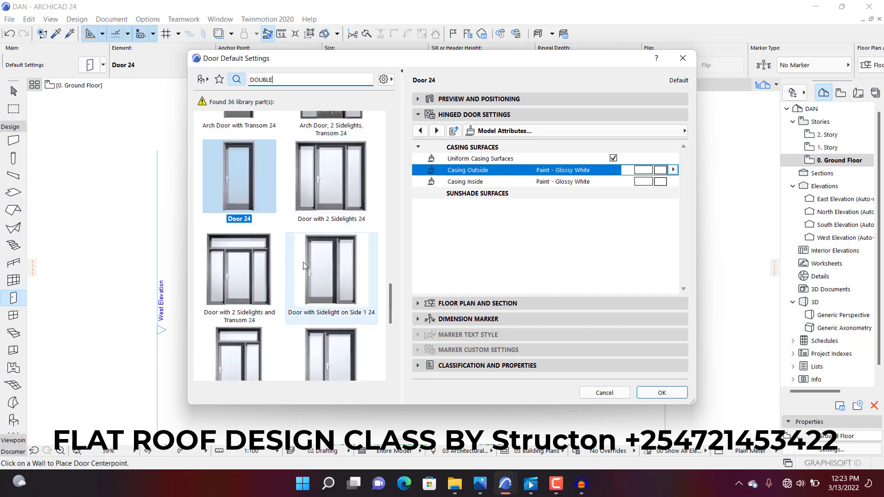
scroll(292, 274, down, 3)
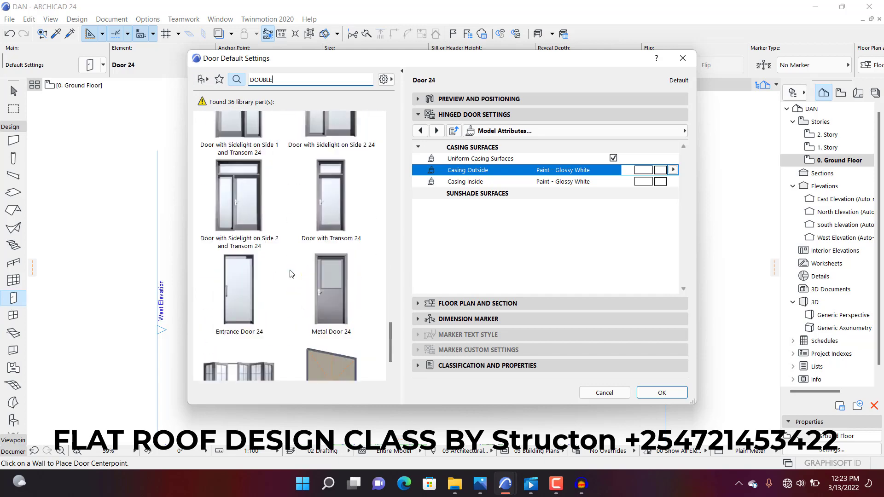
scroll(292, 274, down, 2)
scroll(294, 262, up, 20)
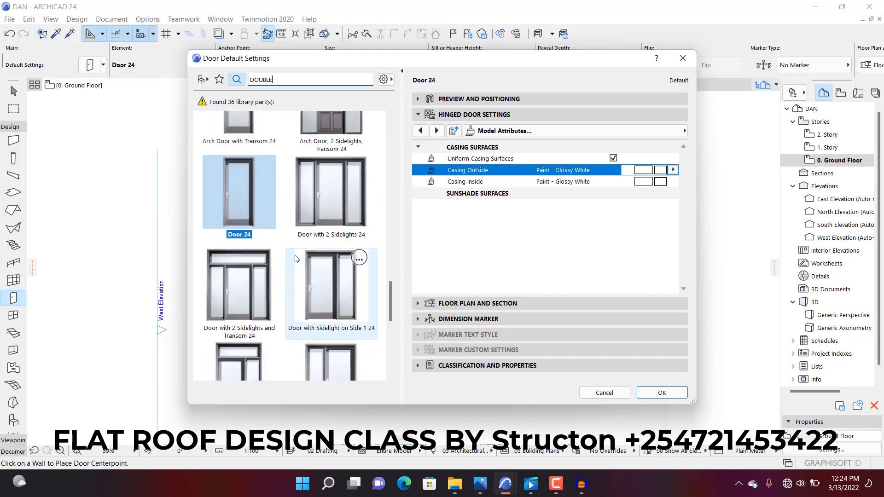
scroll(297, 253, up, 3)
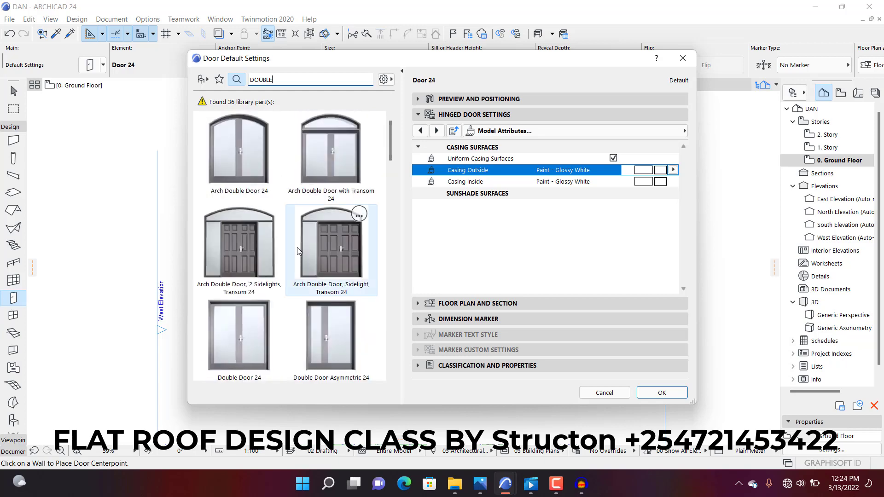
scroll(330, 153, down, 3)
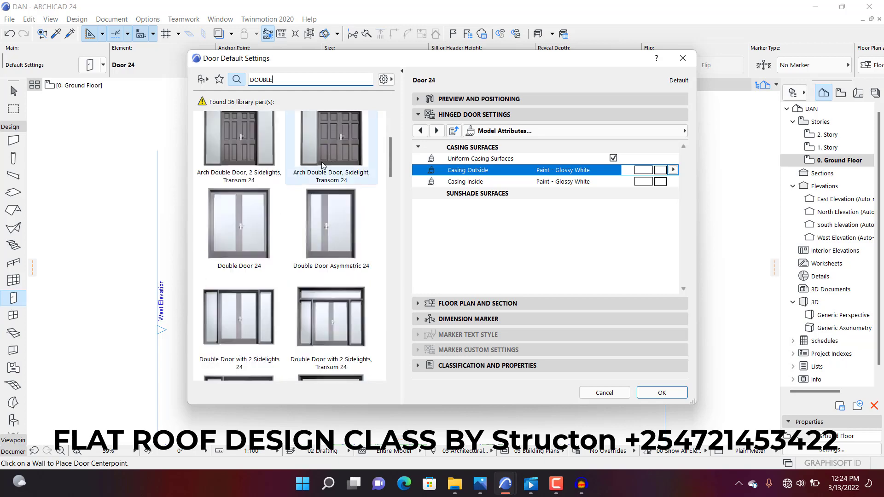
click(244, 239)
Set the double door's leaf to Prairie Style and its handle to None
click(461, 207)
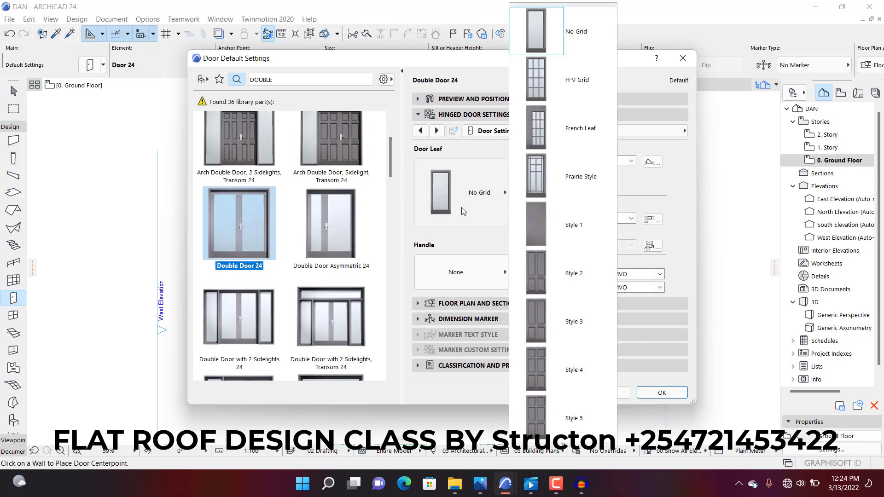
click(545, 186)
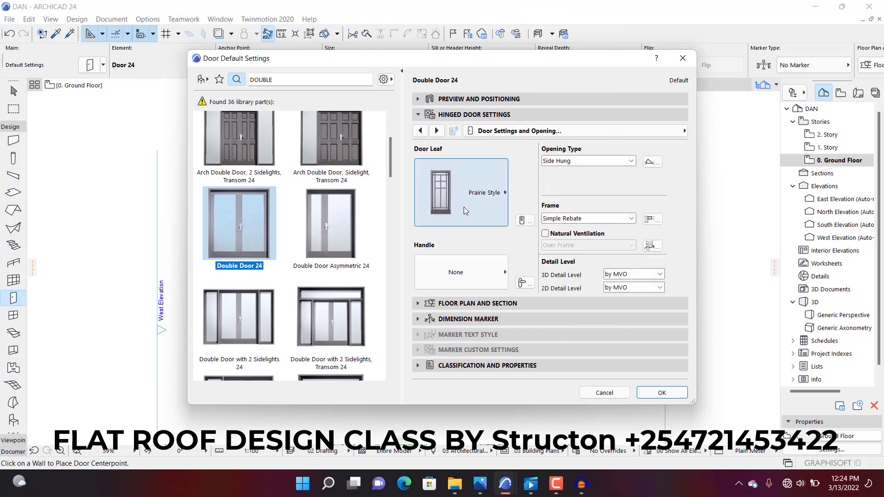
click(473, 275)
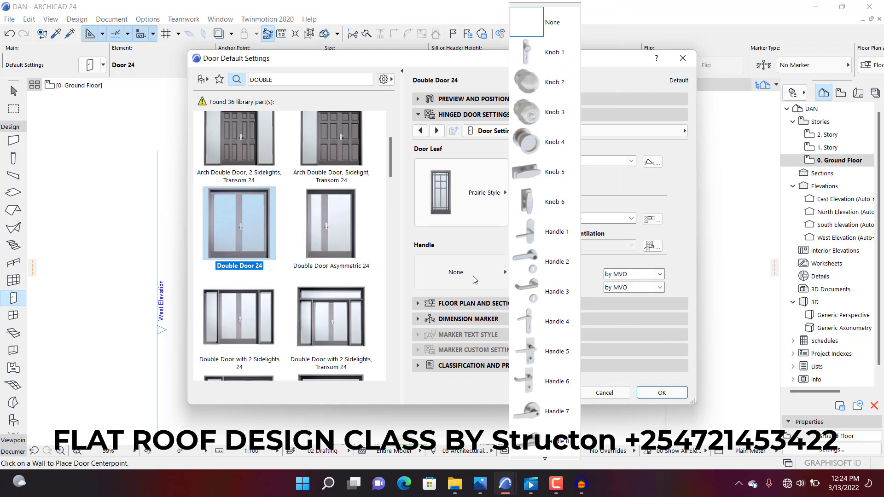
click(538, 23)
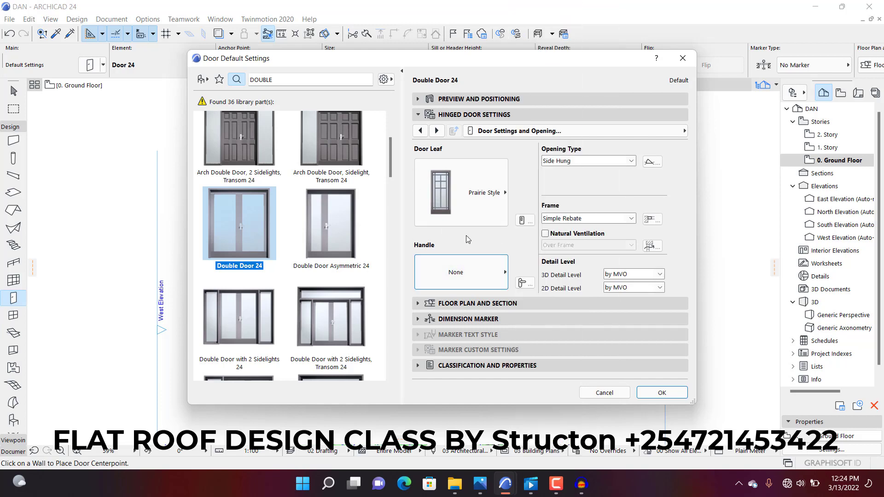
click(477, 275)
click(476, 277)
click(476, 277)
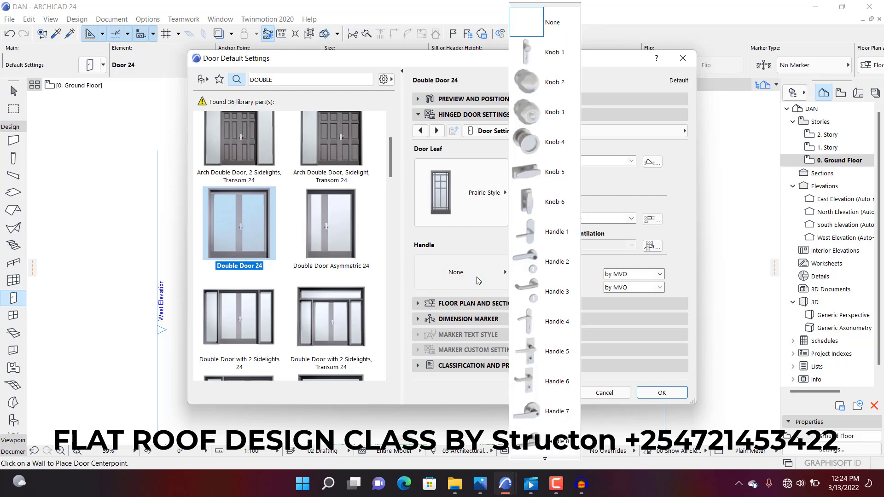
click(477, 277)
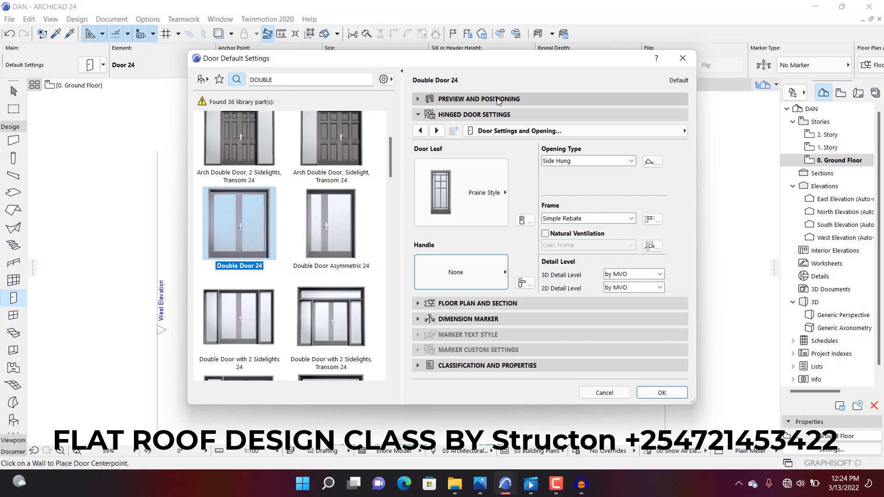
click(472, 262)
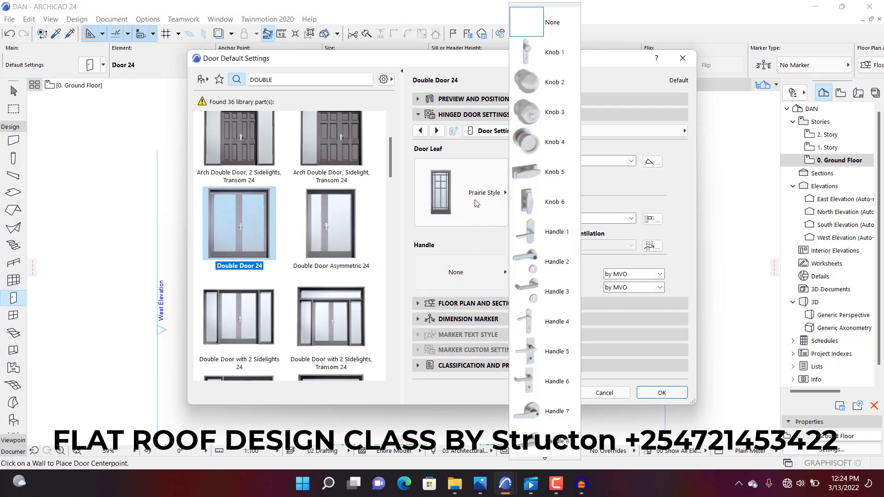
click(476, 150)
Set the default double door's width to 1200 mm
click(490, 98)
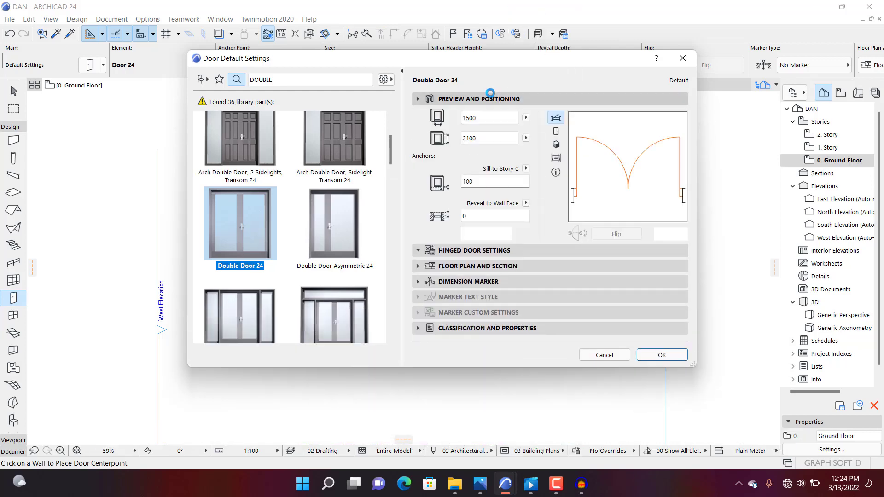
drag(481, 119, 445, 125)
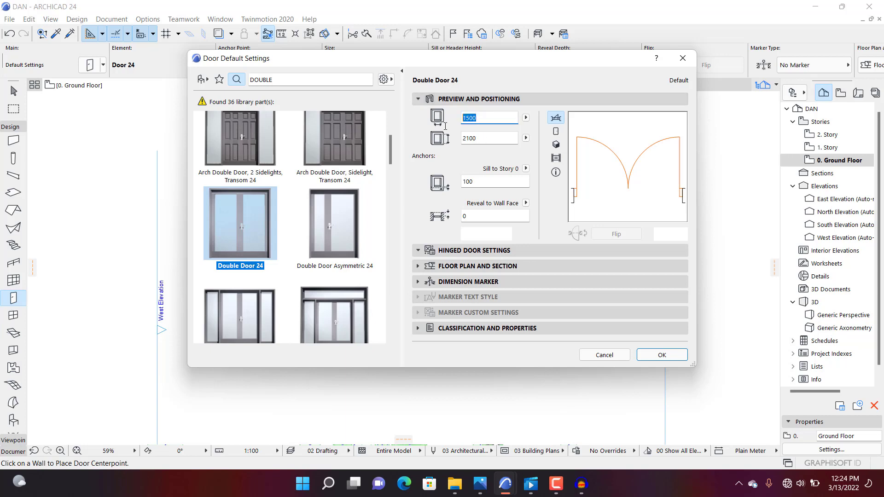
text(1200)
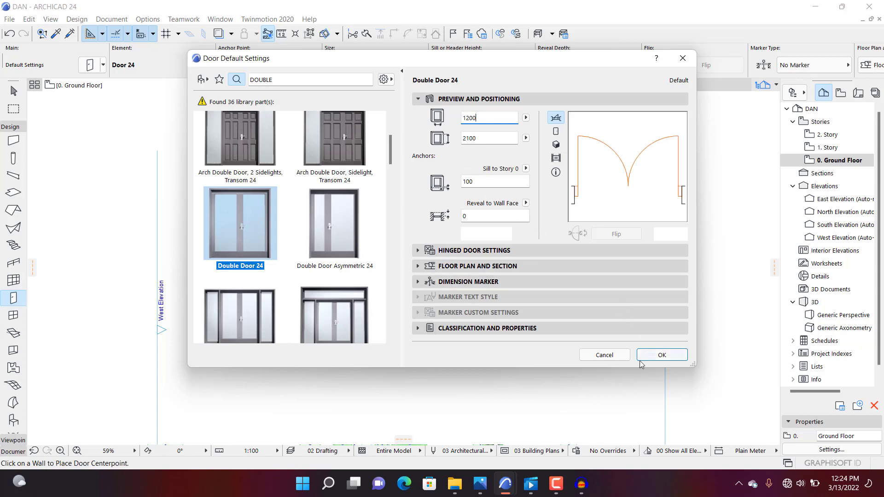
Enable uniform door surfaces for the double door's frame, leaf and sash, and set the surface to Paint - Anthracite
click(503, 252)
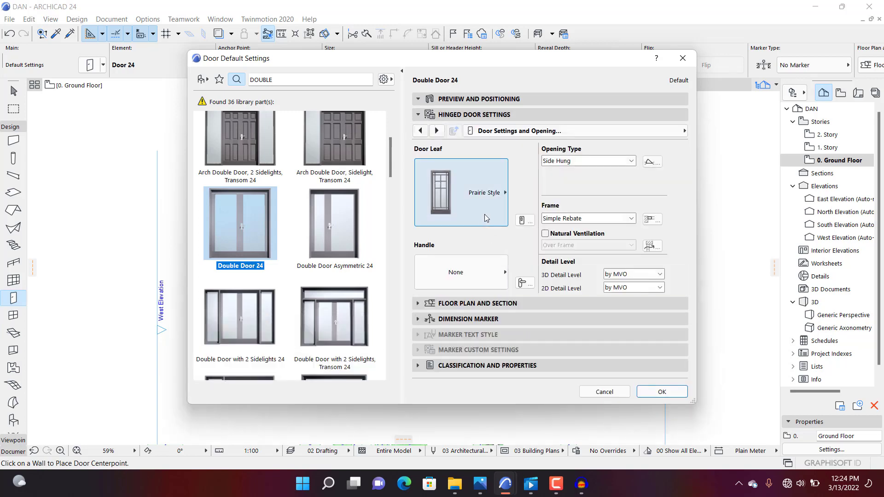
click(462, 132)
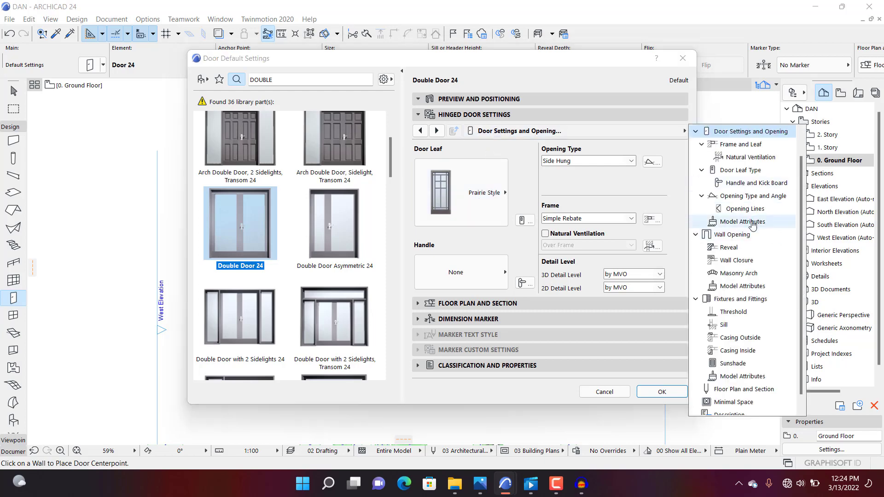
click(752, 222)
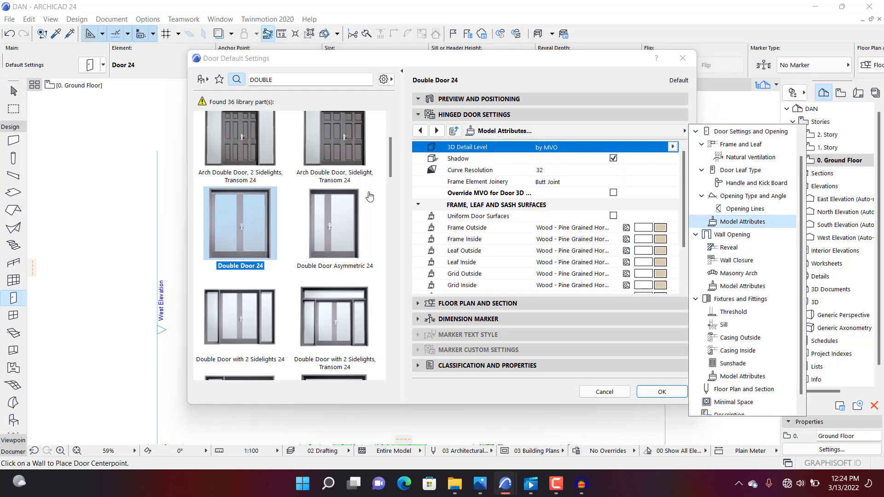
click(614, 216)
click(660, 227)
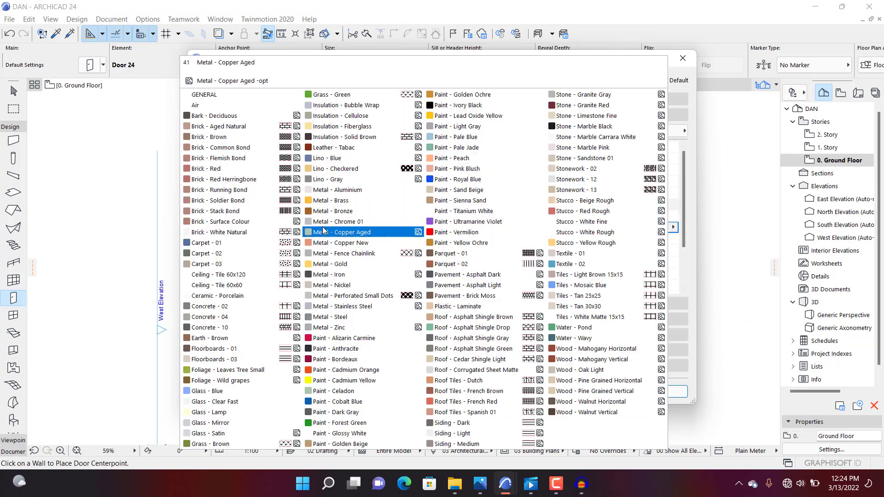
click(353, 349)
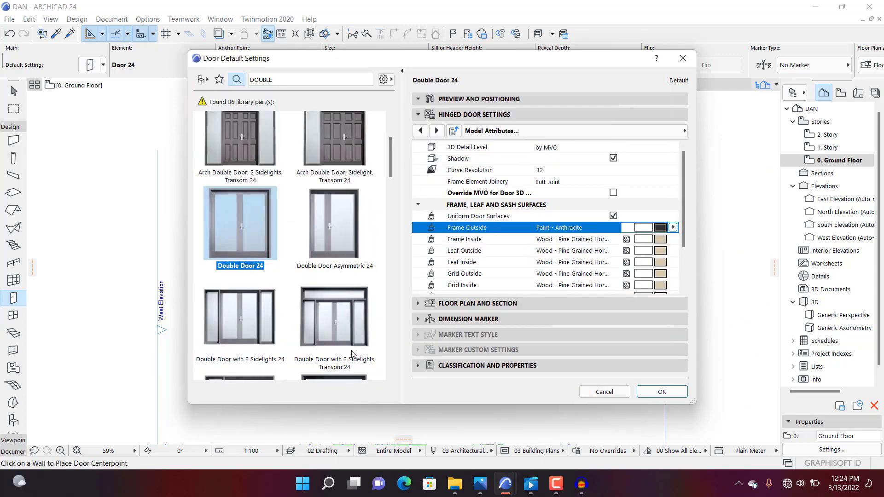
click(509, 131)
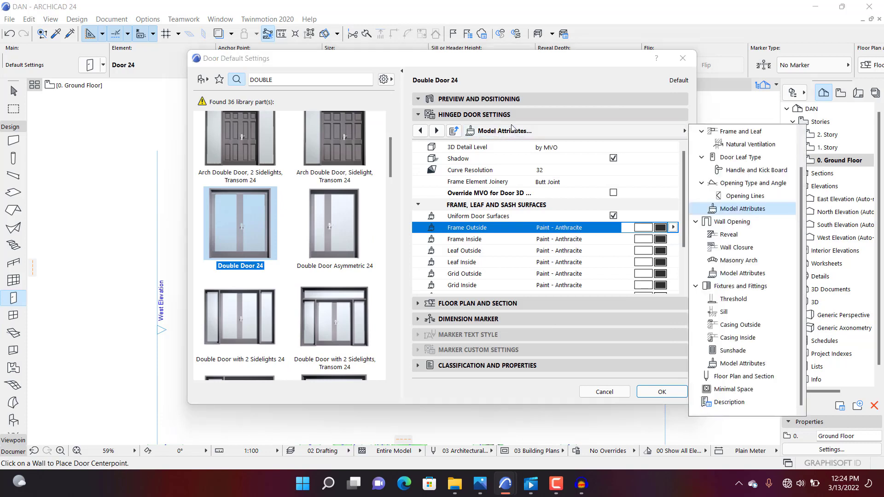
click(554, 134)
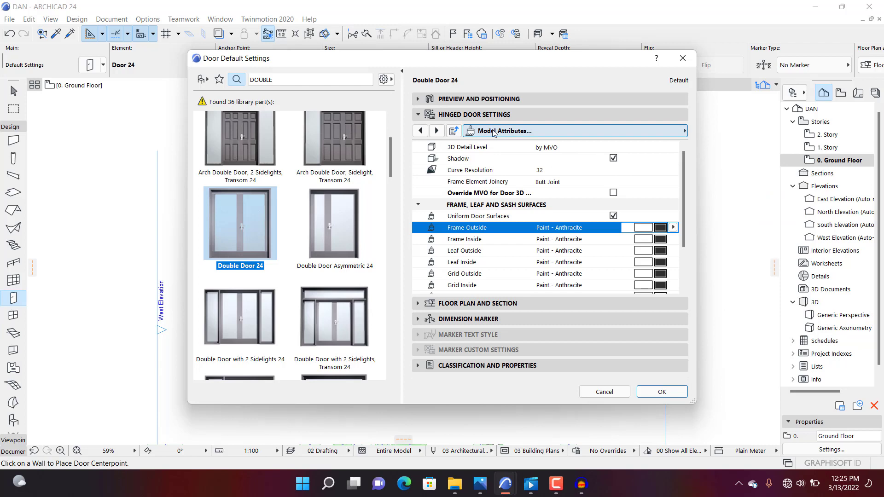
click(493, 132)
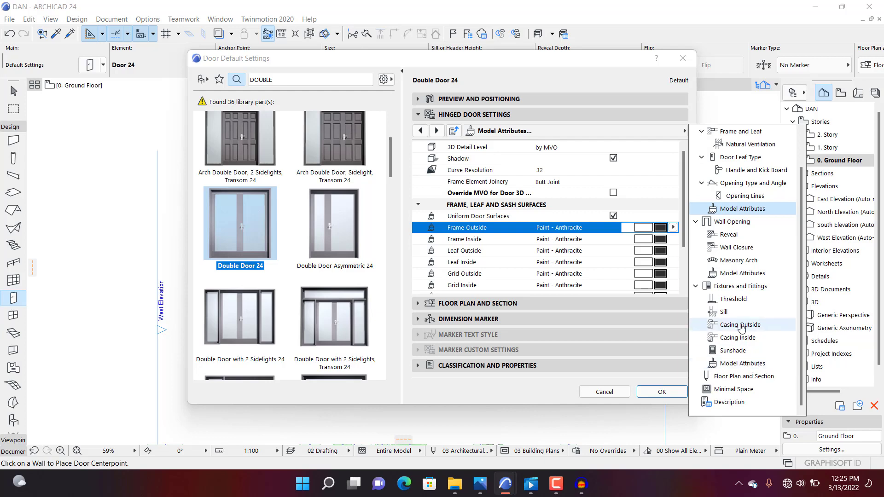
click(488, 134)
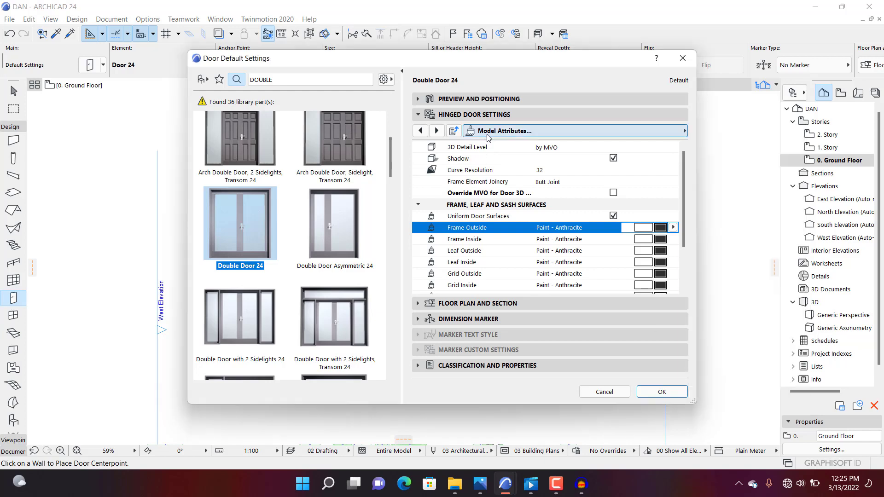
Set the double door's uniform casing surface to Paint - Glossy White in the fixtures and fittings model attributes
click(436, 131)
click(436, 131)
click(437, 131)
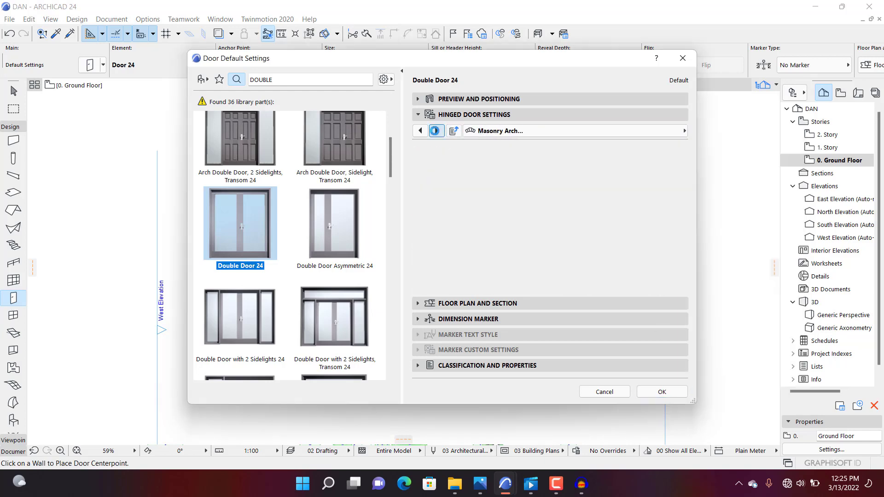
click(436, 131)
click(436, 131)
click(436, 131)
click(437, 131)
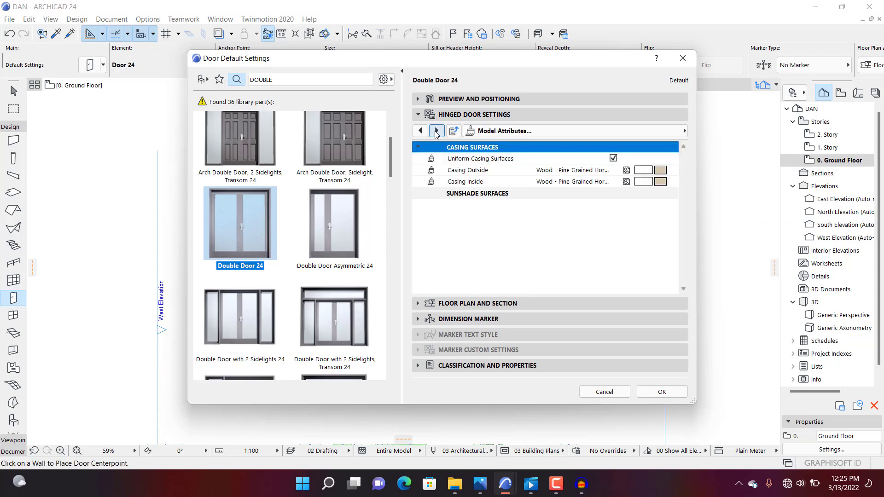
click(660, 170)
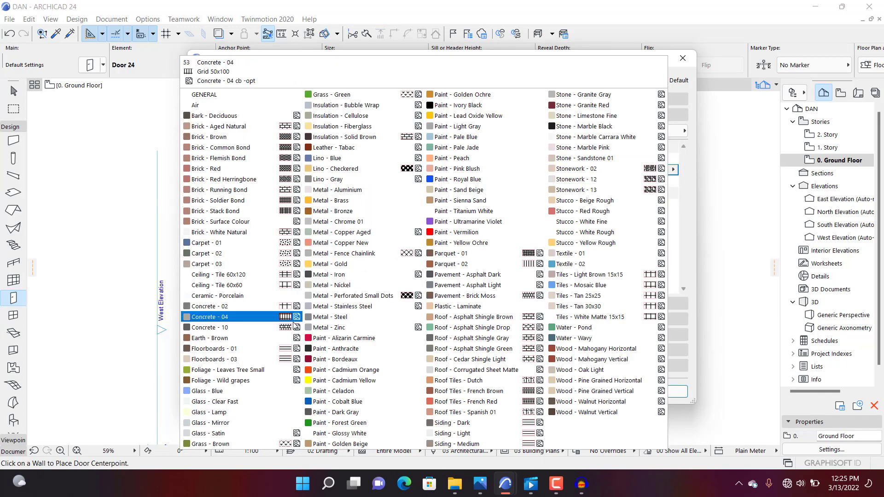
click(340, 433)
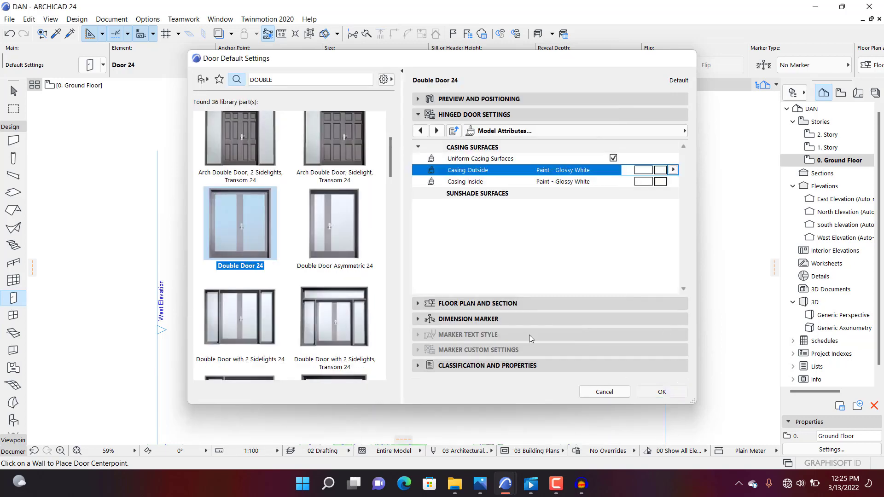
Accept the door settings and place the double door at the lower end of the narrow room's outer west wall, opening inward
key(Return)
scroll(549, 202, up, 3)
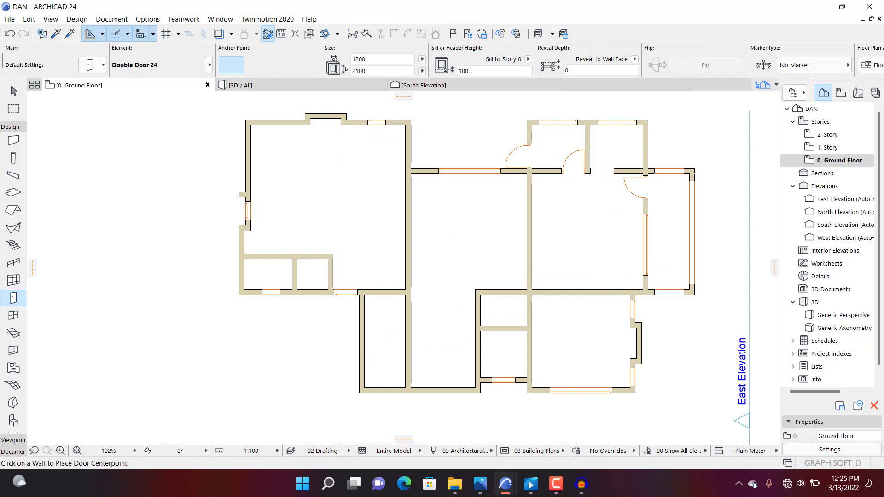
scroll(346, 395, up, 1)
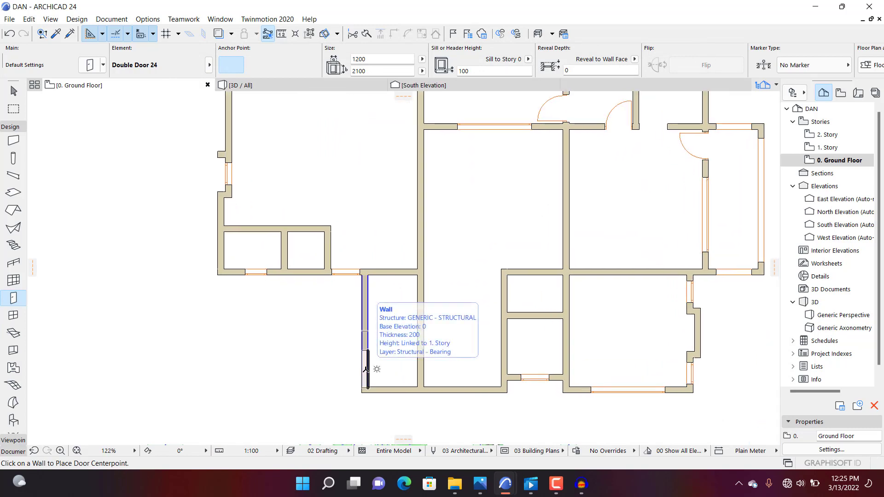
scroll(368, 369, up, 3)
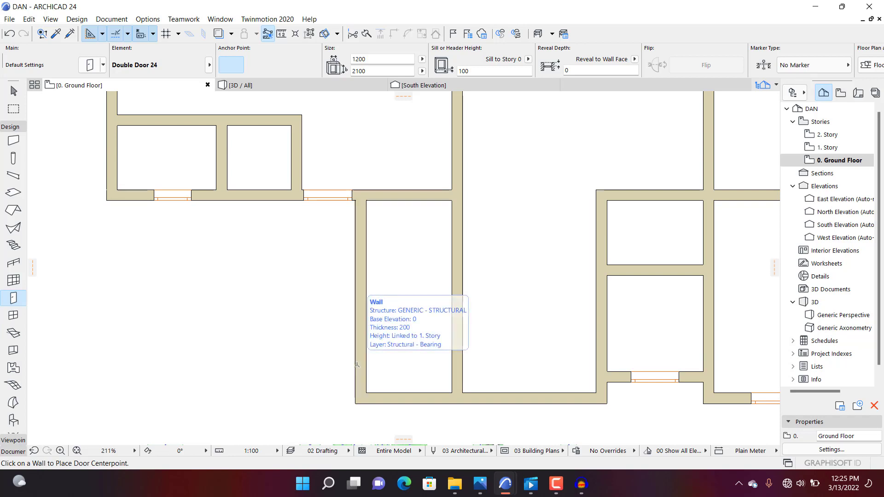
scroll(357, 365, up, 3)
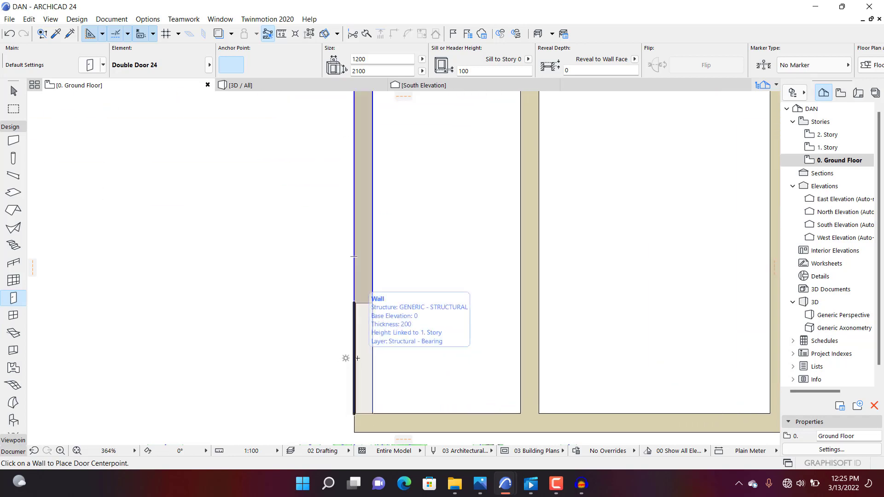
click(357, 358)
scroll(317, 295, down, 2)
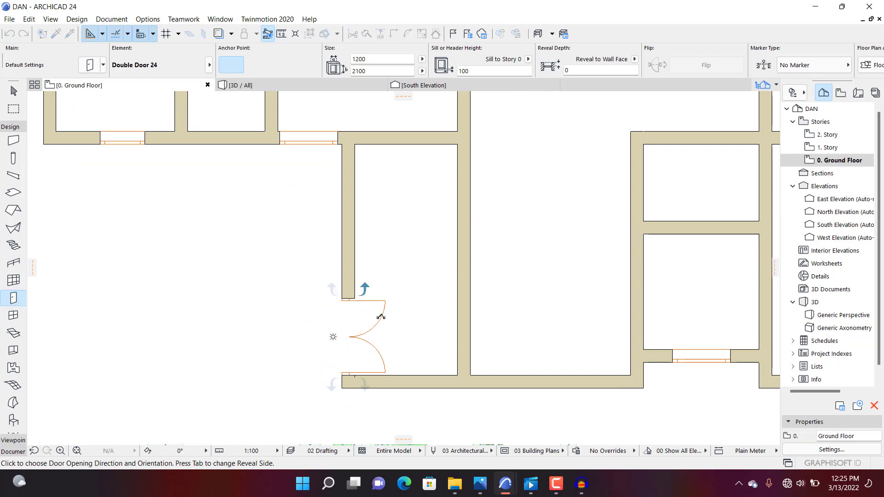
click(381, 317)
scroll(520, 320, down, 2)
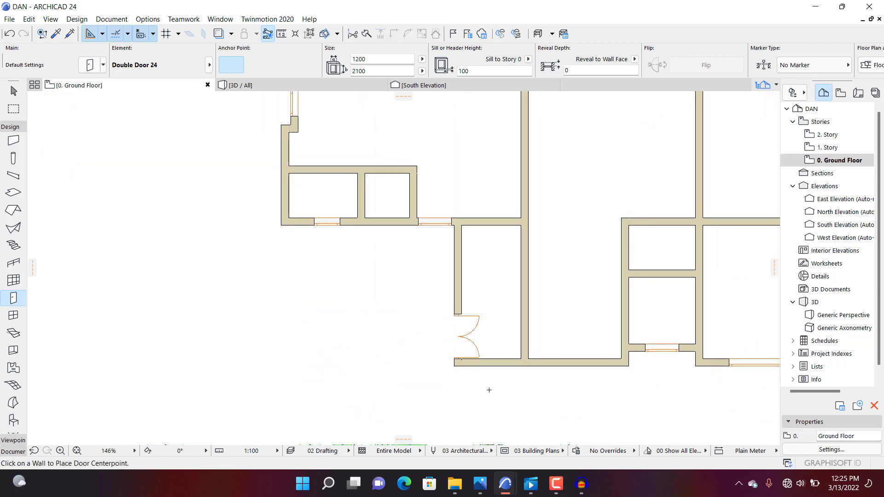
scroll(488, 278, down, 1)
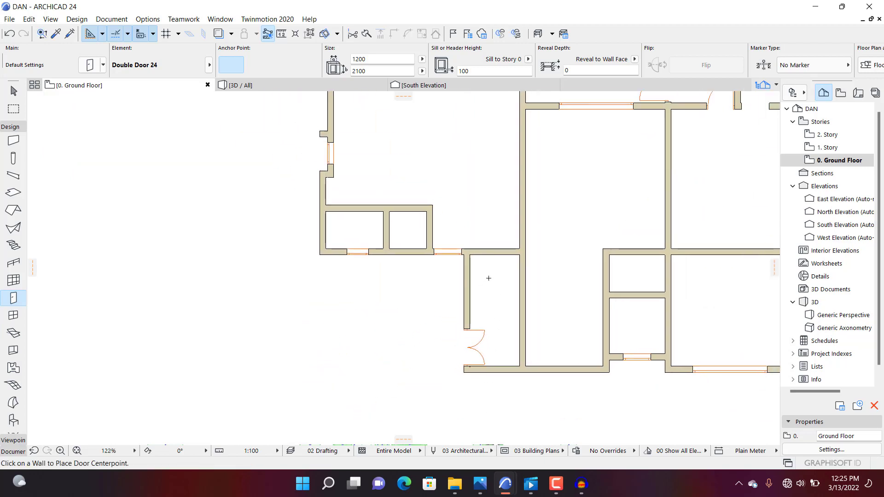
key(Escape)
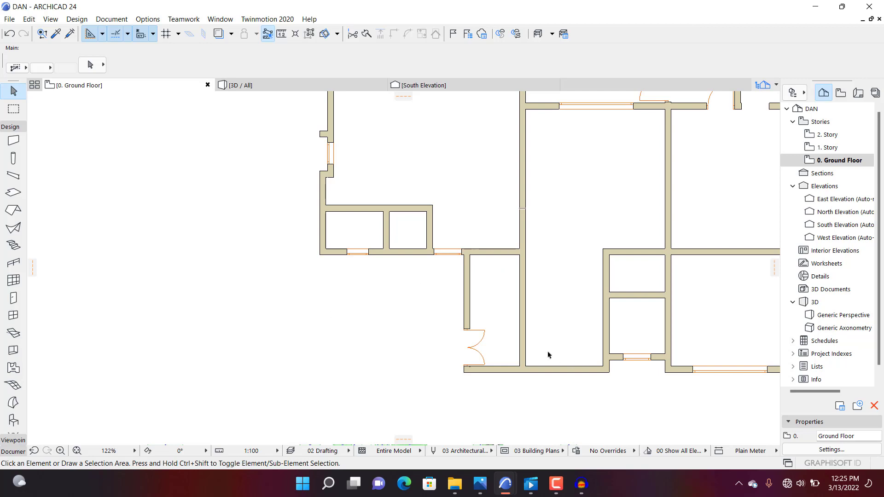
click(12, 130)
click(3, 148)
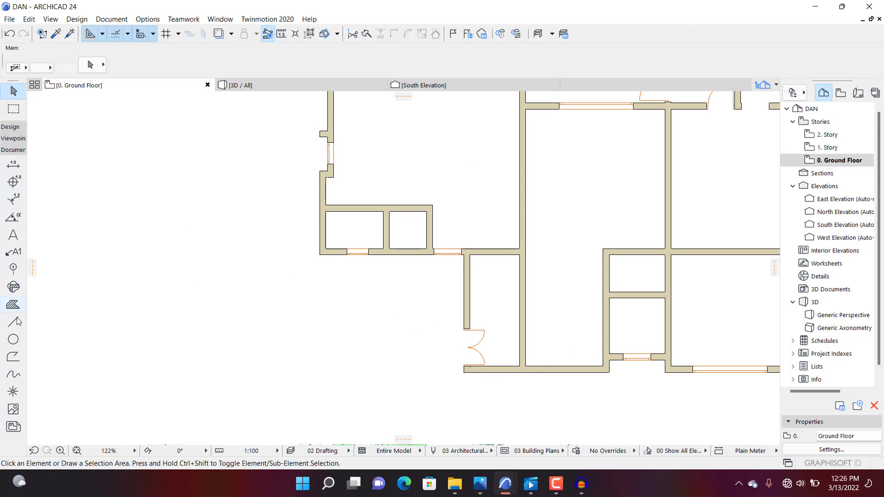
click(11, 127)
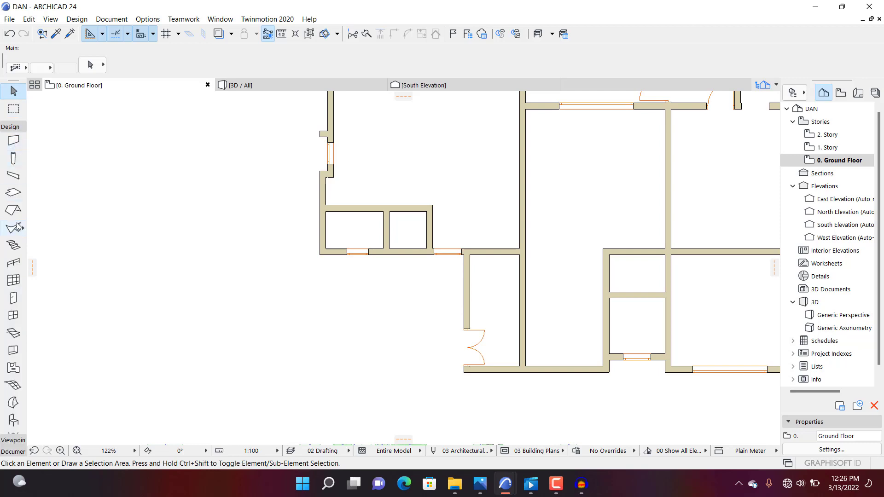
click(16, 195)
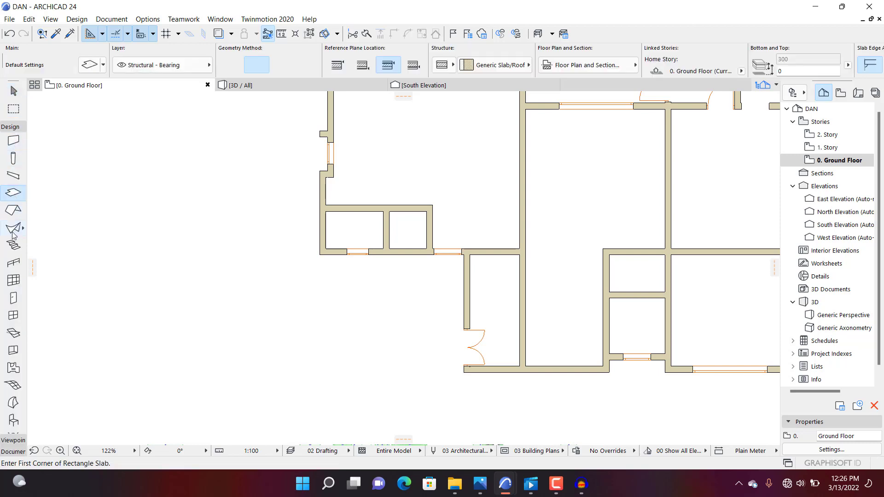
click(13, 317)
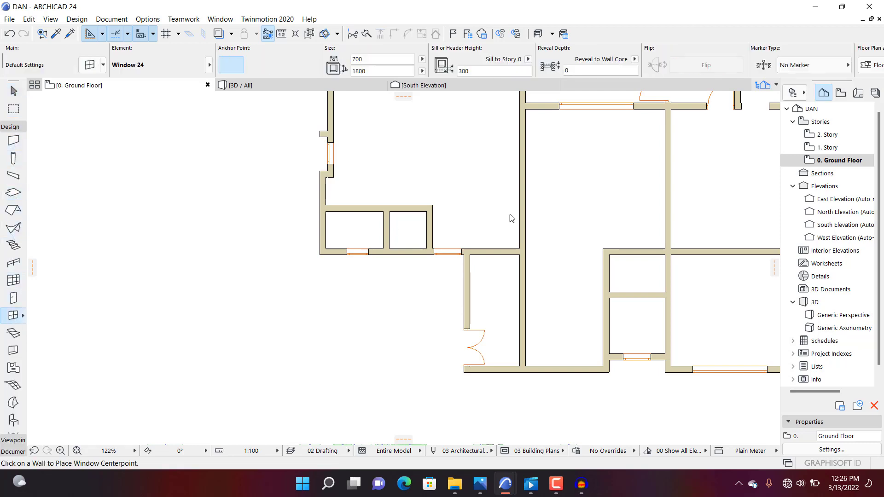
key(ctrl+t)
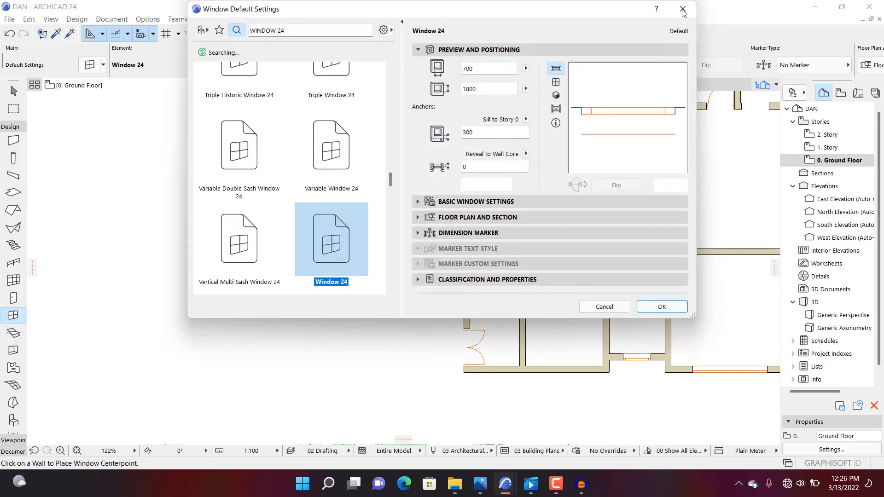
click(682, 10)
Open the default settings of the Door tool
click(13, 299)
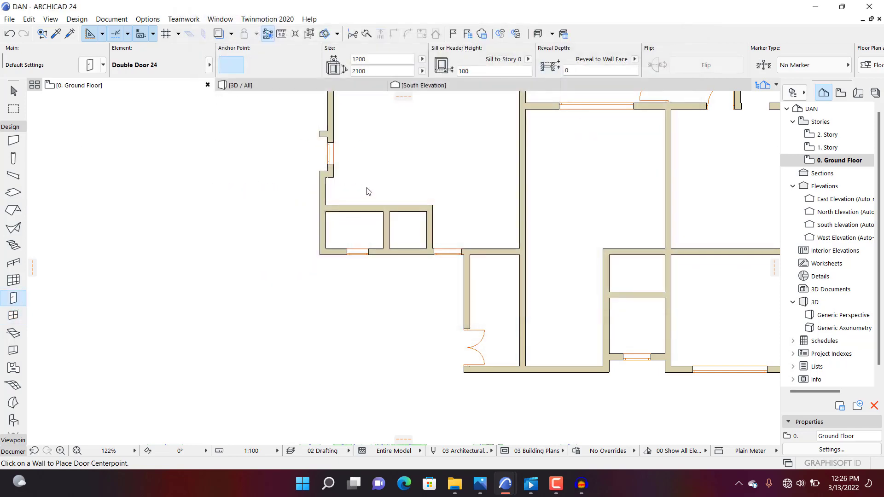
key(ctrl+t)
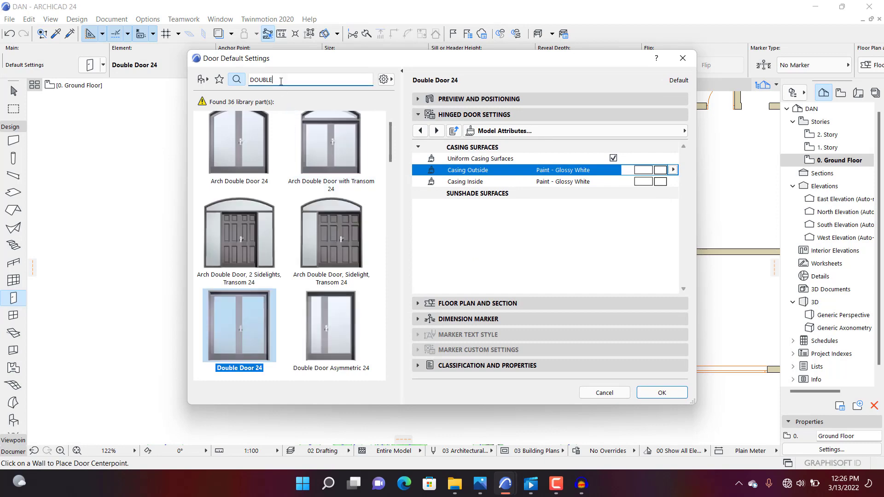
Search the door library for "EMPTY" and set Rectangular Door Opening 24 as the default door
click(235, 81)
text(EMP)
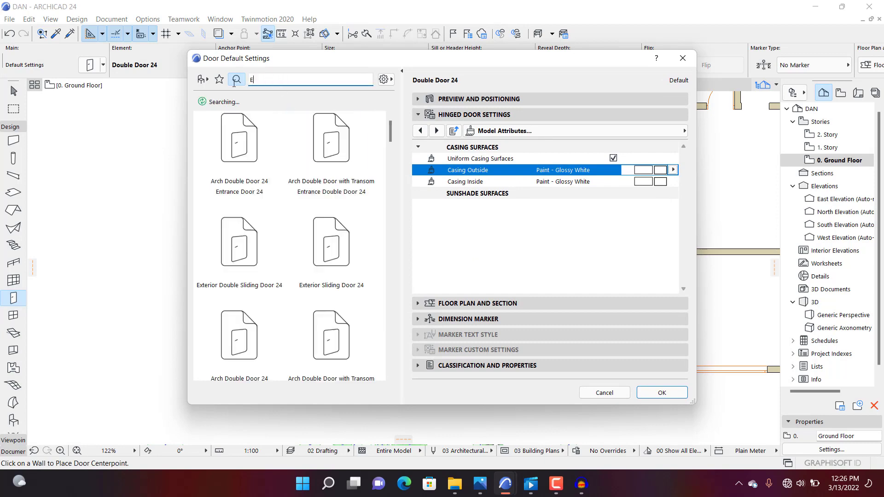
text(TY)
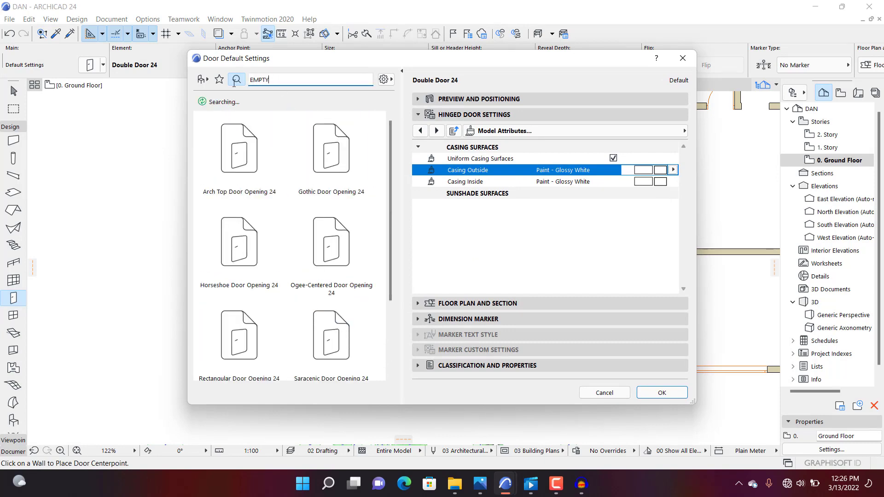
click(251, 152)
scroll(291, 192, down, 2)
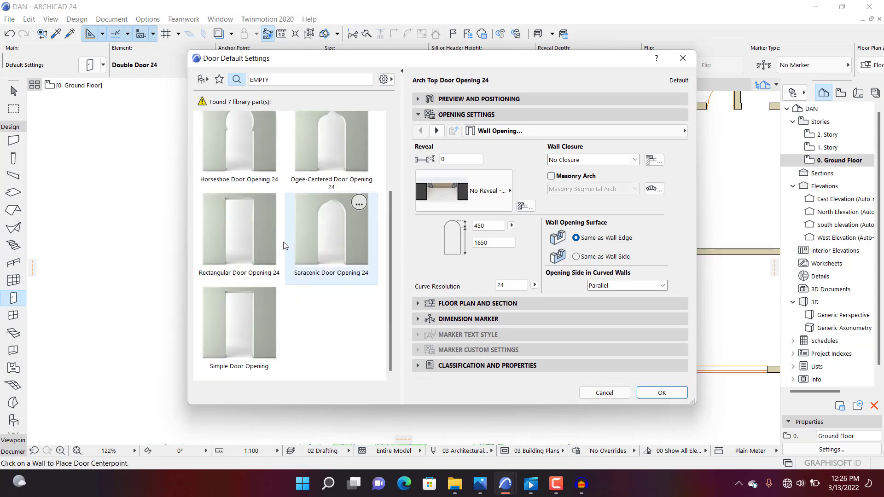
click(253, 230)
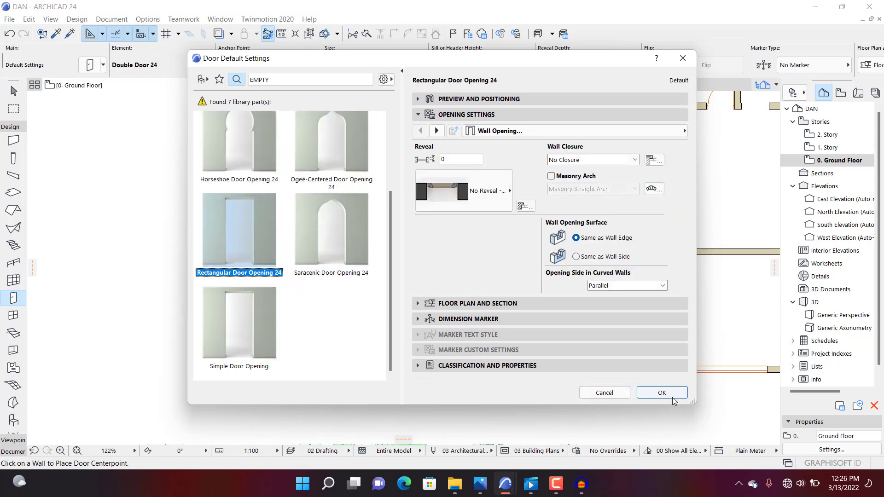
click(662, 392)
Place a 900 mm wide rectangular door opening in the short wall across the inner end of the double-door entrance passage
scroll(479, 248, up, 4)
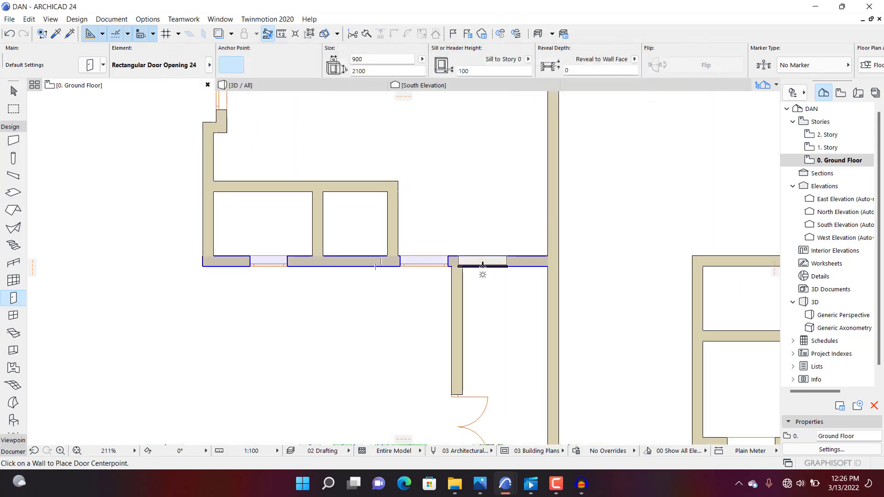
scroll(487, 265, up, 2)
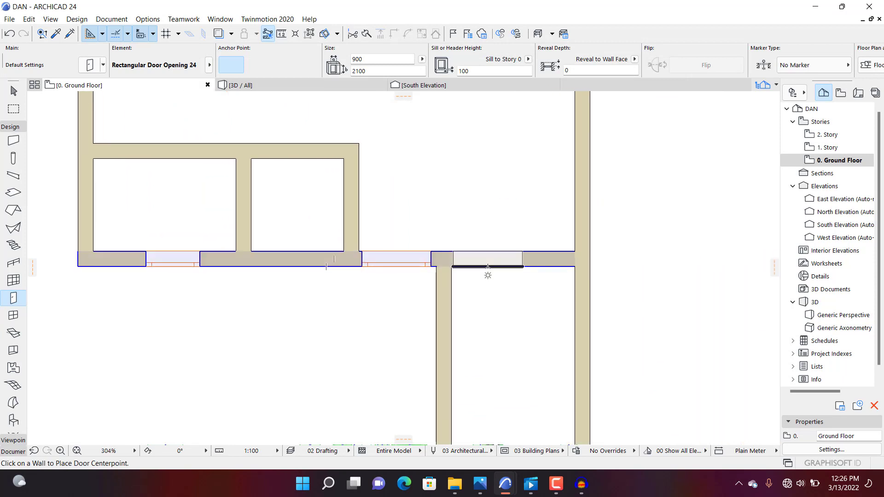
click(488, 266)
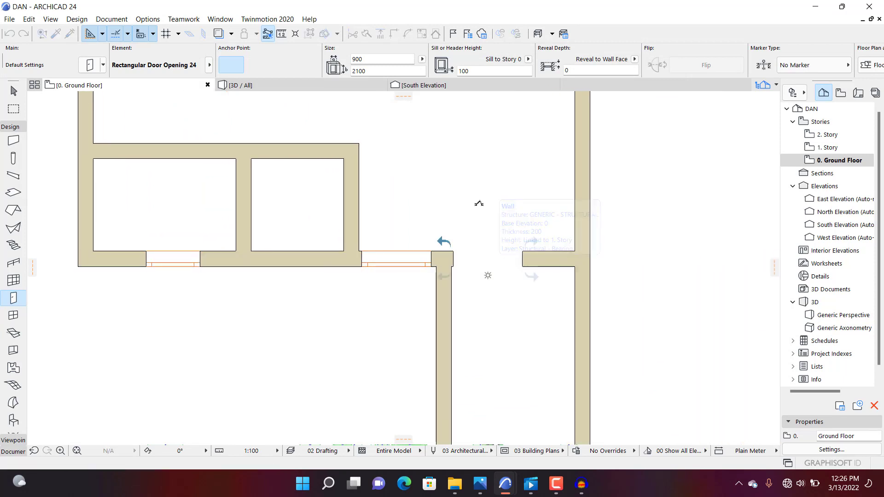
key(Escape)
Stretch the entrance passage opening toward the long wall to a width of about 1156 mm
scroll(528, 274, up, 2)
scroll(528, 274, up, 1)
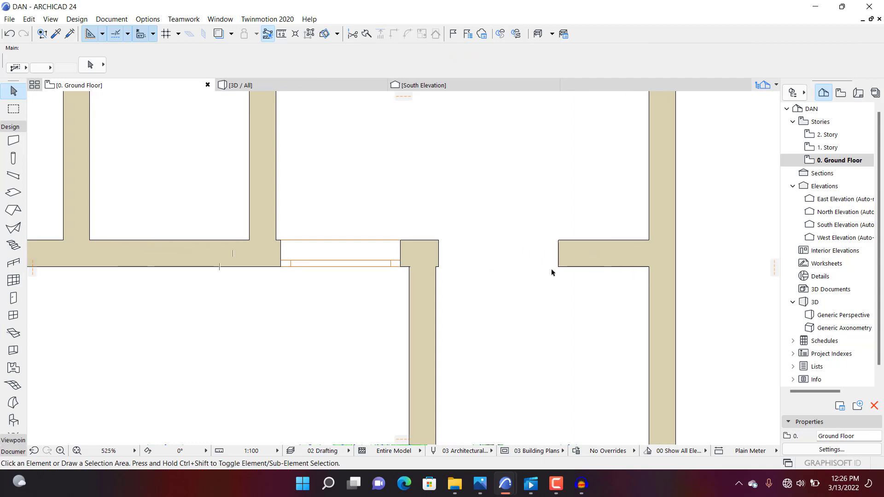
click(490, 265)
click(558, 266)
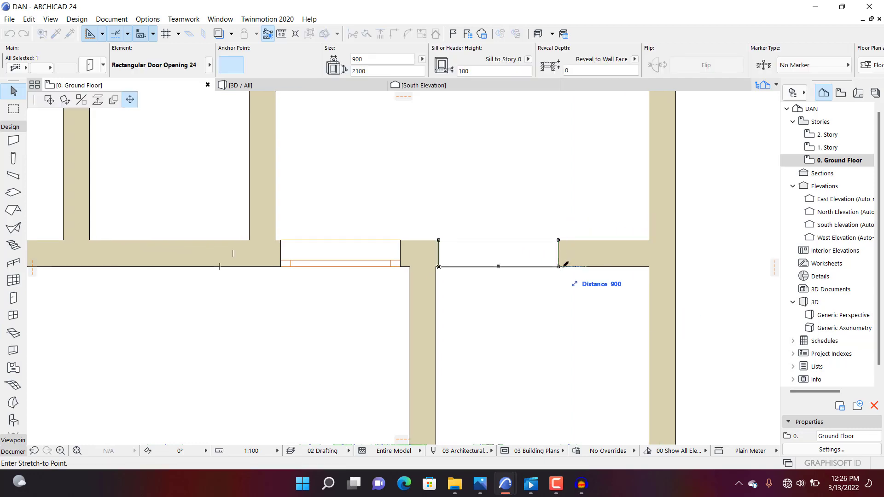
click(592, 266)
scroll(593, 299, down, 5)
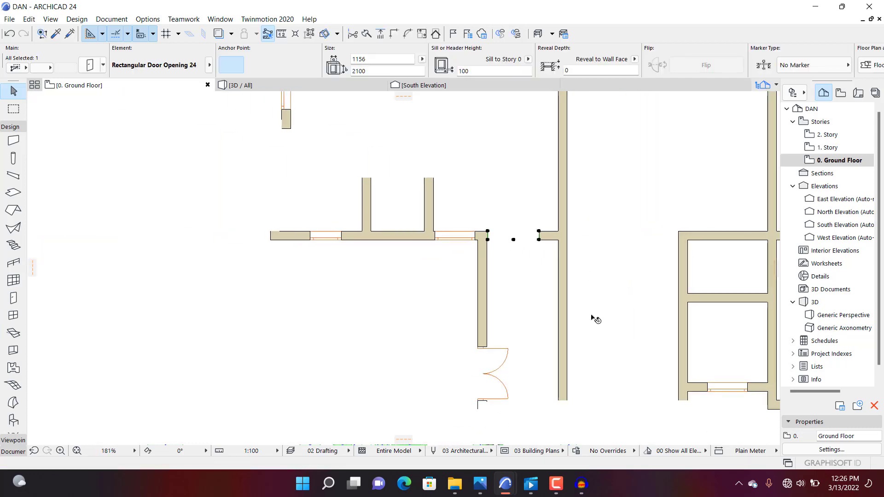
scroll(558, 276, down, 5)
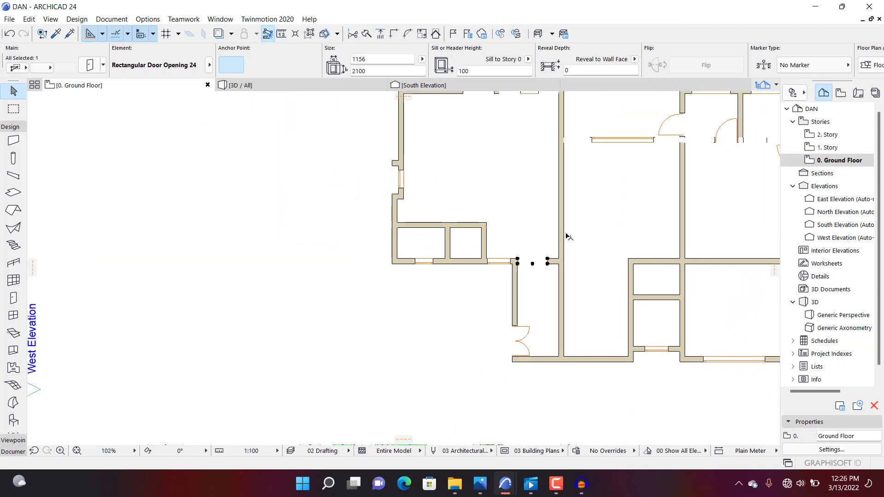
click(544, 228)
scroll(544, 227, up, 3)
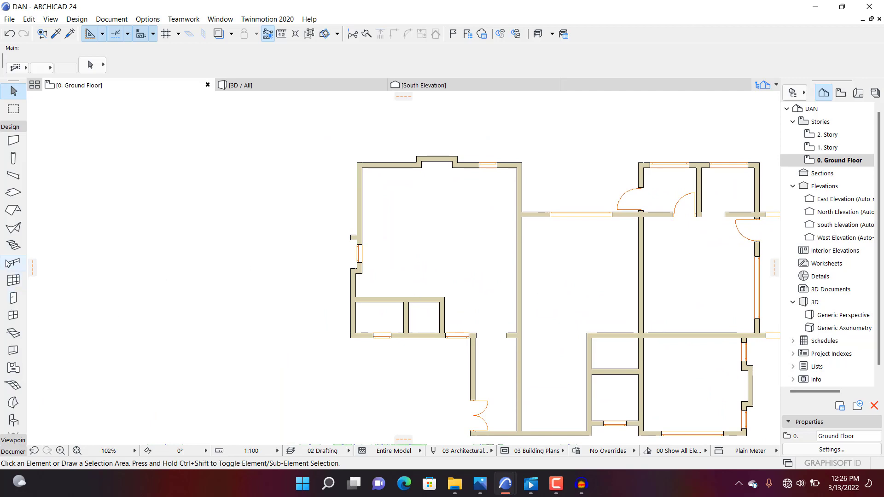
click(13, 298)
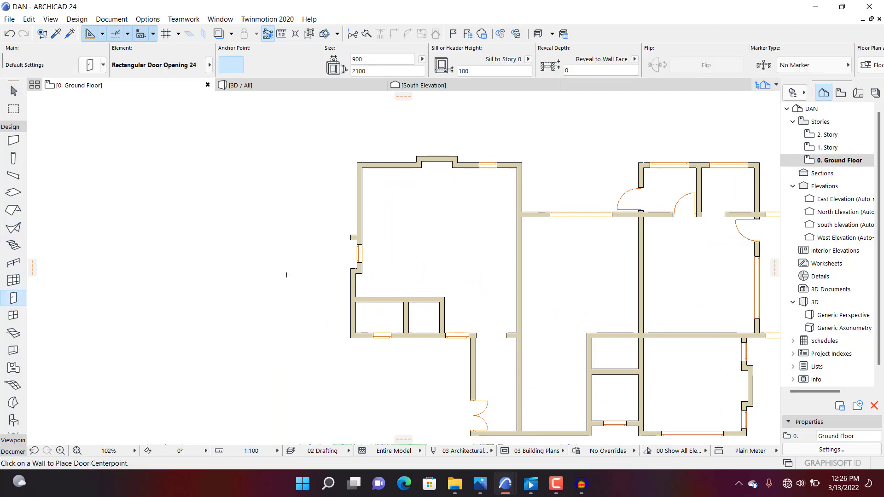
scroll(510, 280, up, 1)
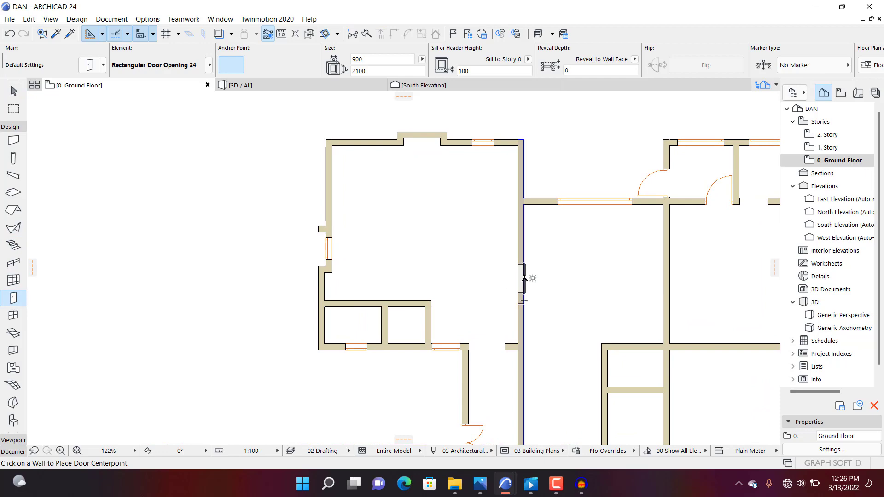
click(524, 278)
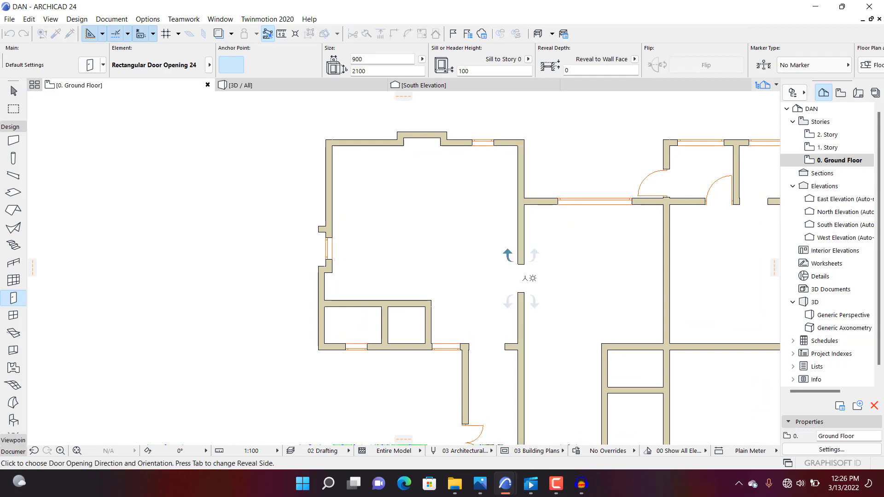
key(Escape)
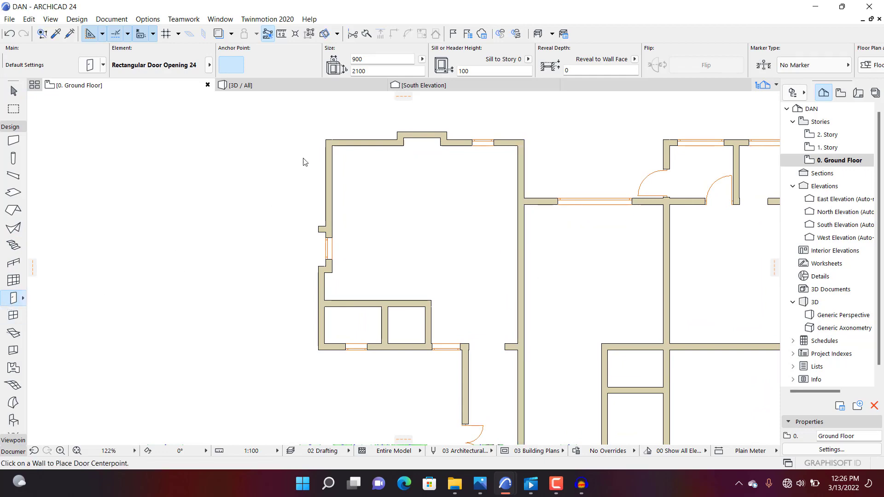
Review the preview and positioning settings in the door defaults
key(ctrl+t)
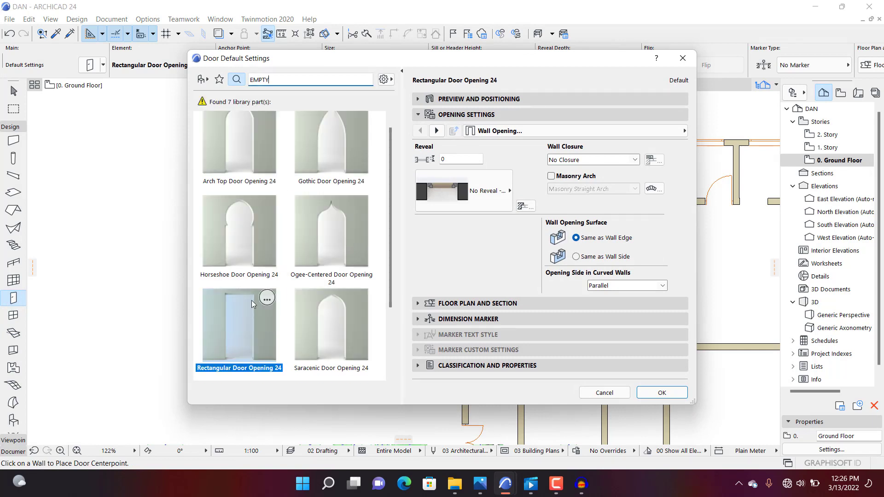
click(508, 99)
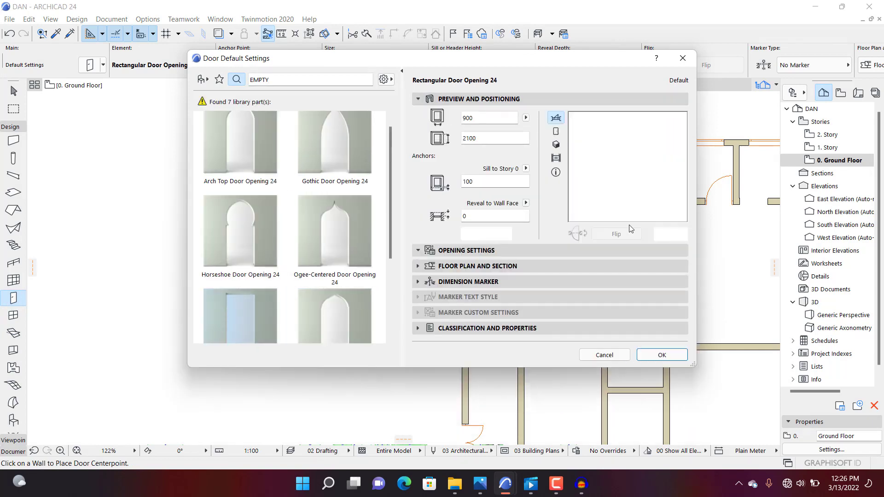
click(662, 355)
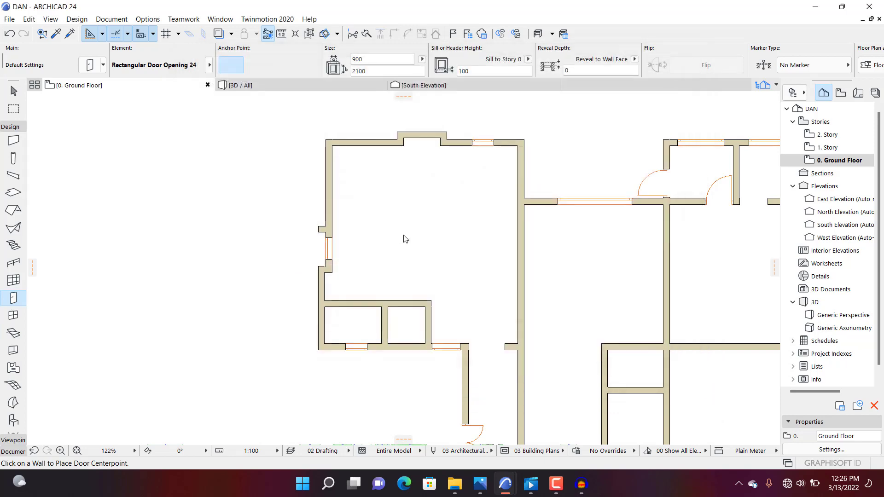
Place a 900 mm wide rectangular door opening in the long wall between the large room and the central hall
scroll(510, 281, up, 2)
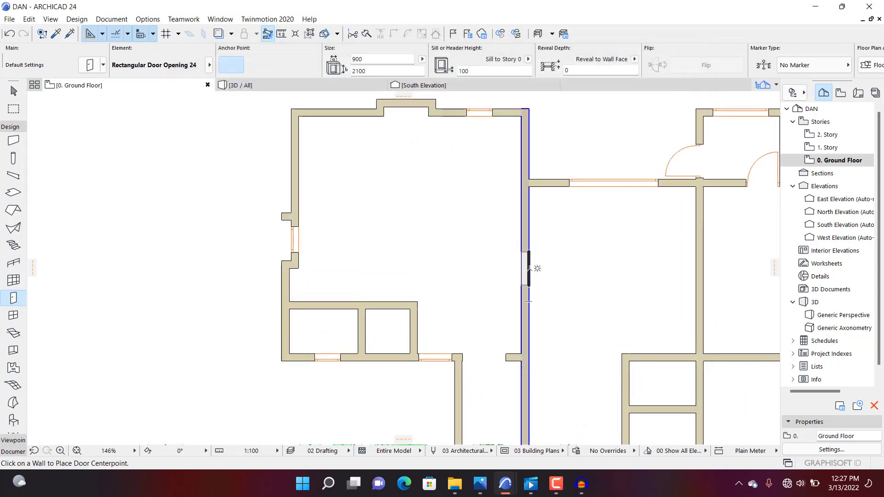
click(528, 269)
click(546, 266)
key(Escape)
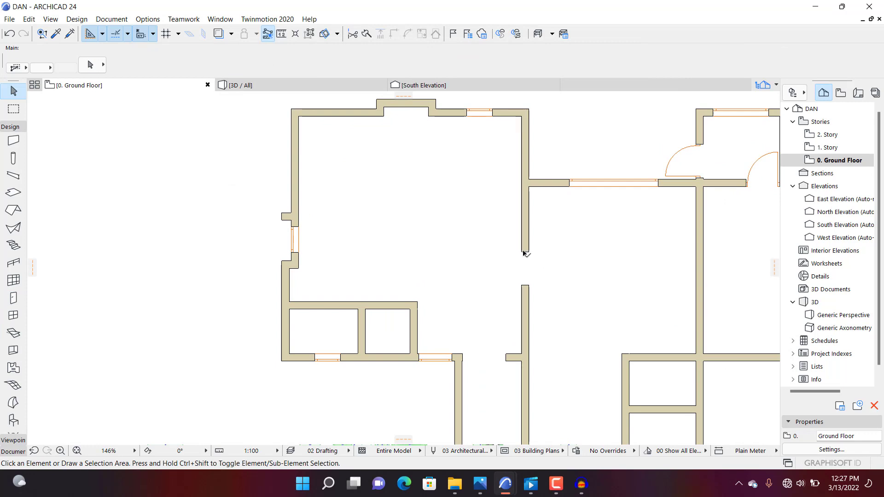
Stretch both ends of the opening in the long wall to widen it to about 3098 mm
click(524, 285)
click(525, 285)
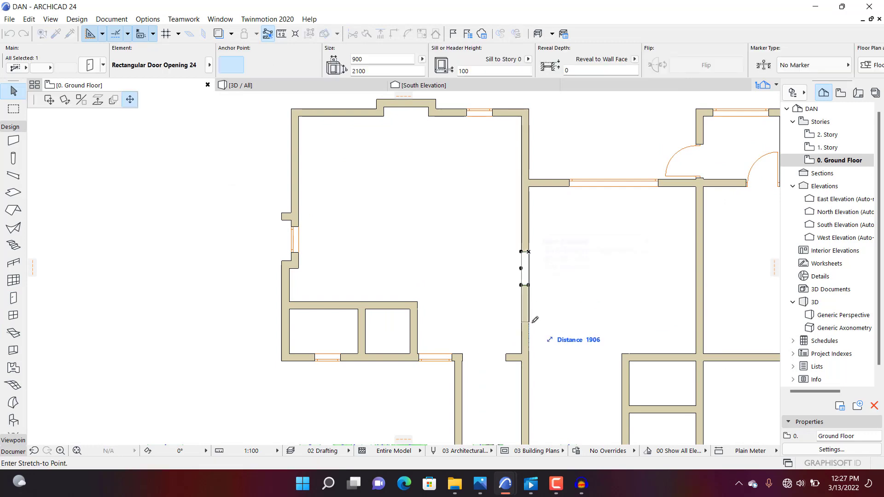
click(534, 321)
click(528, 253)
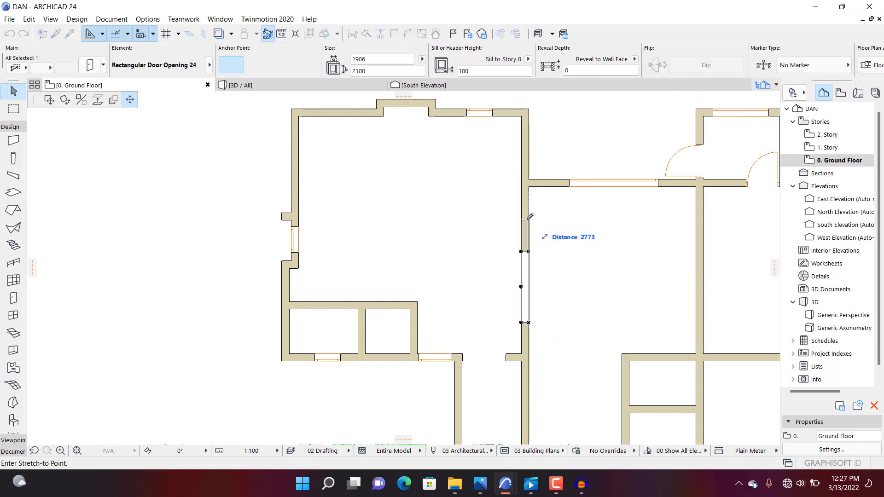
click(528, 207)
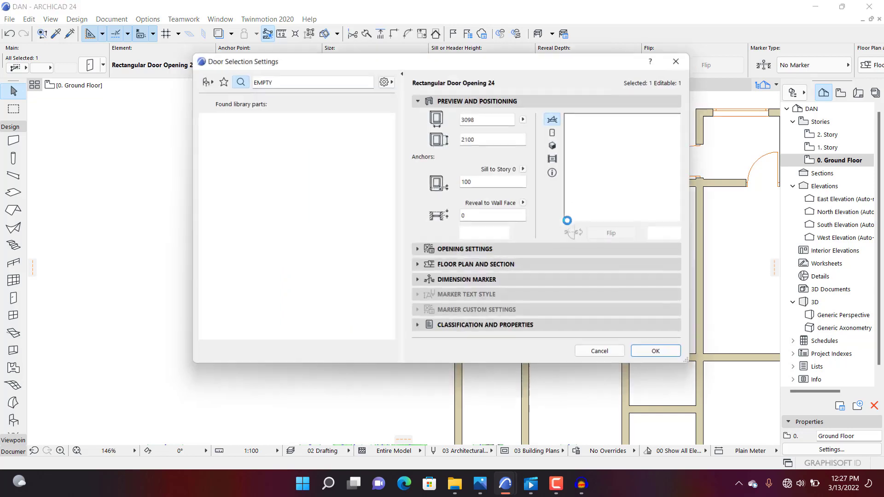
Set the height of the wide opening in the long wall to 1800 mm and deselect it
key(ctrl+t)
click(481, 138)
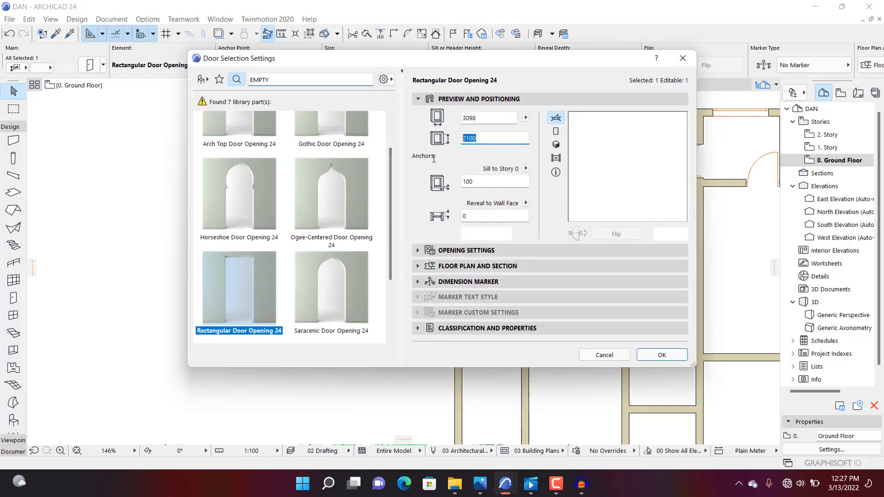
text(1800)
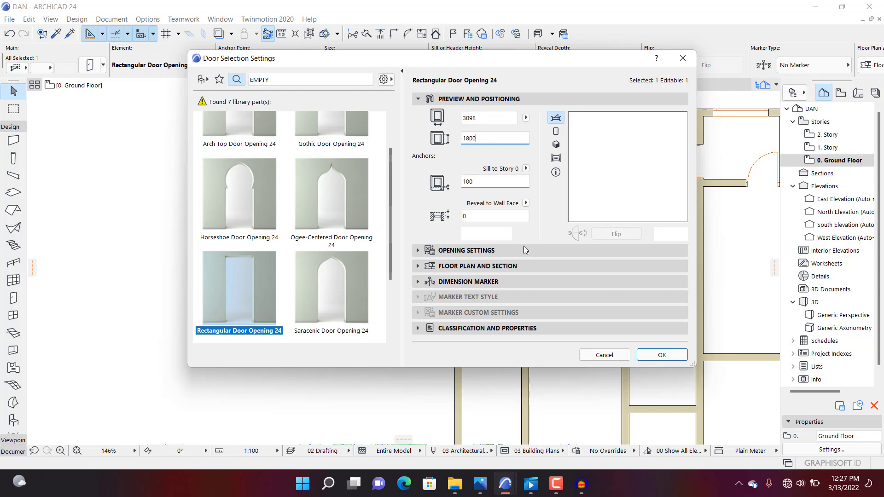
key(Return)
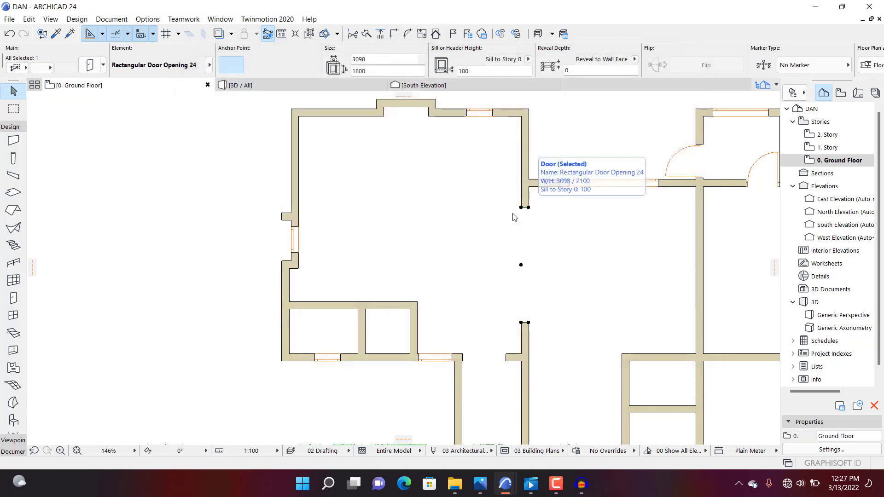
key(Escape)
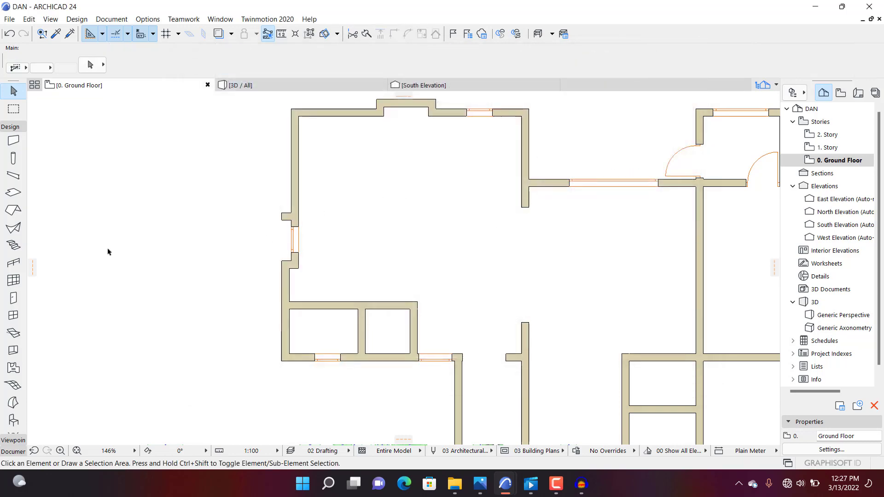
Search the window library for EMPTY and choose Ellipse Top Window Opening 24 as the default window
click(13, 316)
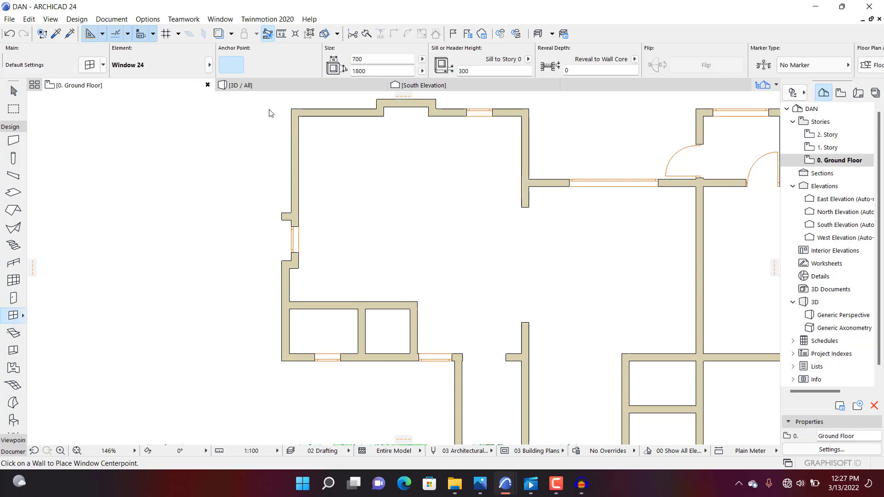
key(ctrl+t)
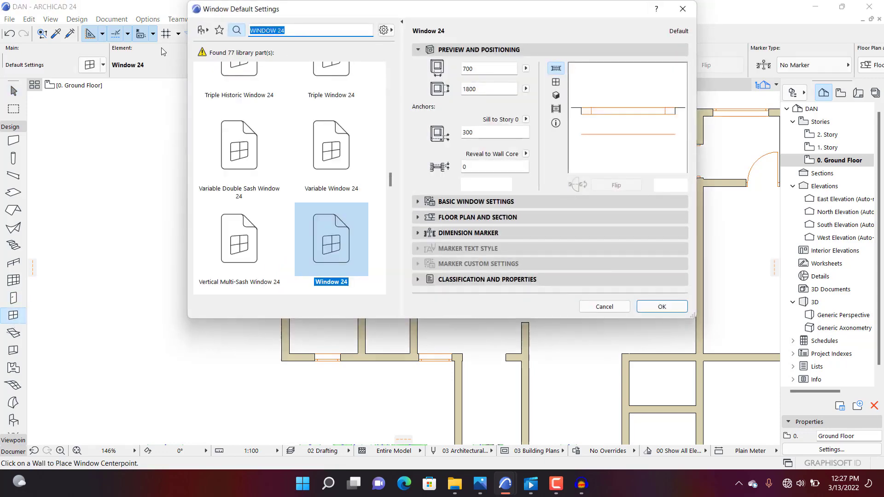
text(EMP)
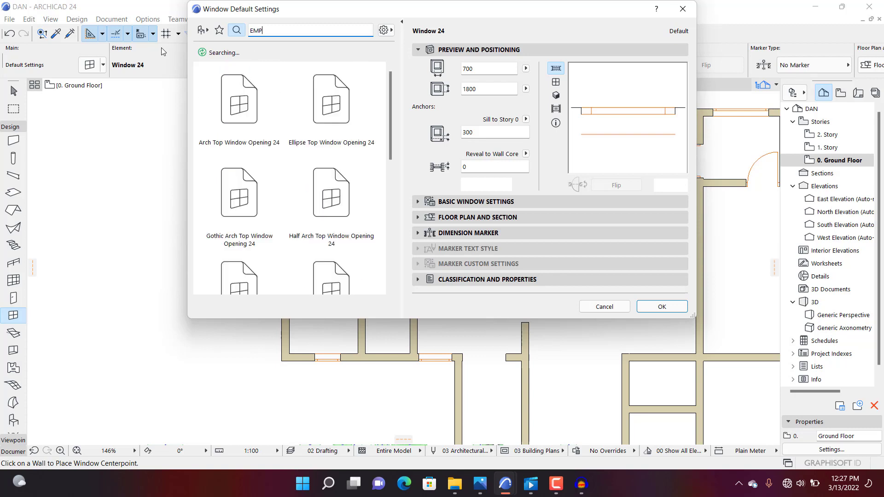
text(TY)
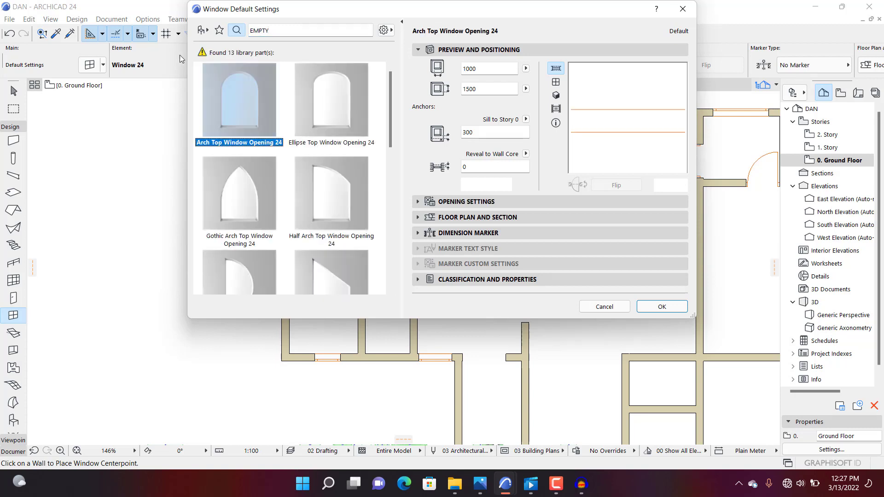
click(343, 105)
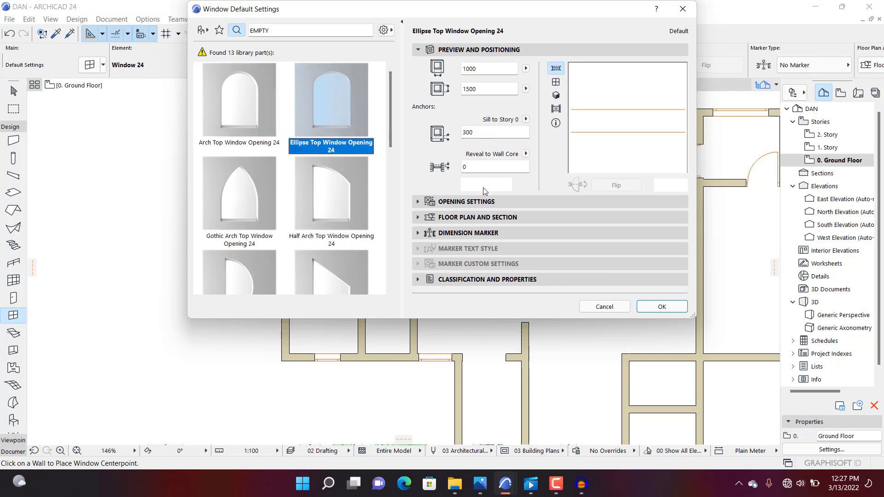
Set the ellipse top opening's two curve dimensions to 205 and 195 mm in the opening settings and accept the window defaults
click(484, 202)
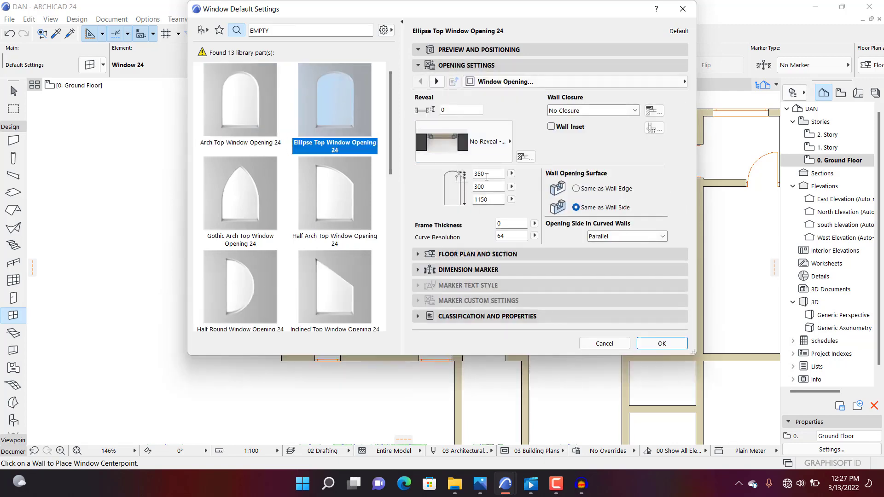
double_click(486, 175)
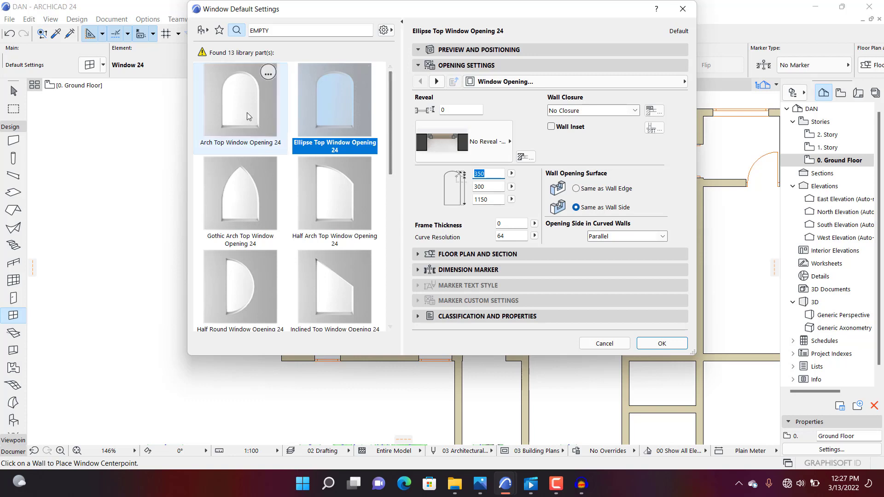
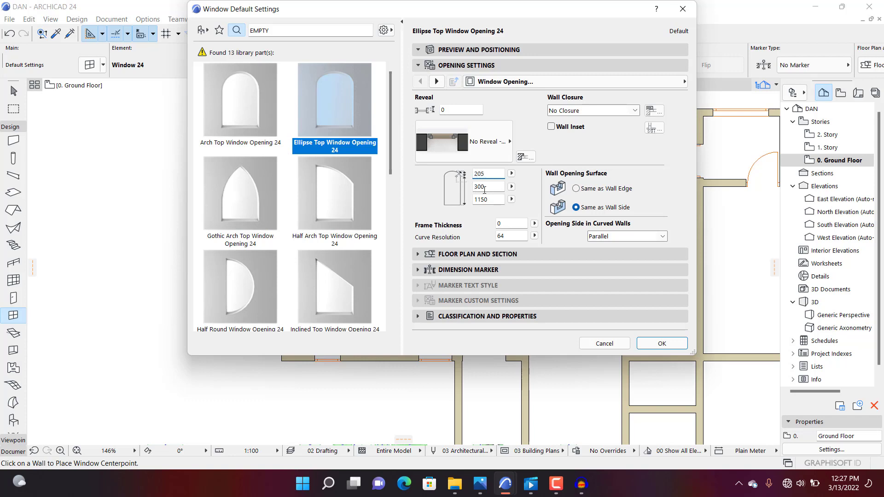
key(Tab)
click(485, 173)
click(488, 187)
click(655, 344)
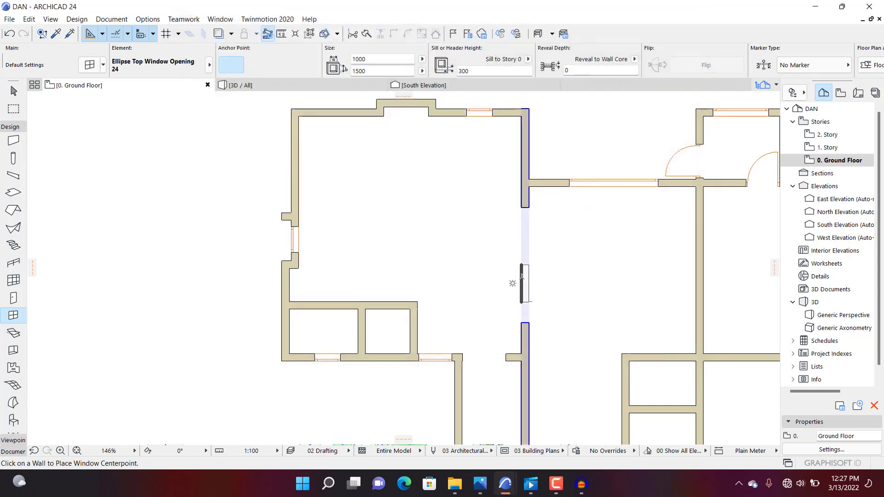
Place the 1000 mm wide ellipse top window opening in the long wall, within the existing wide door opening
click(528, 268)
click(511, 254)
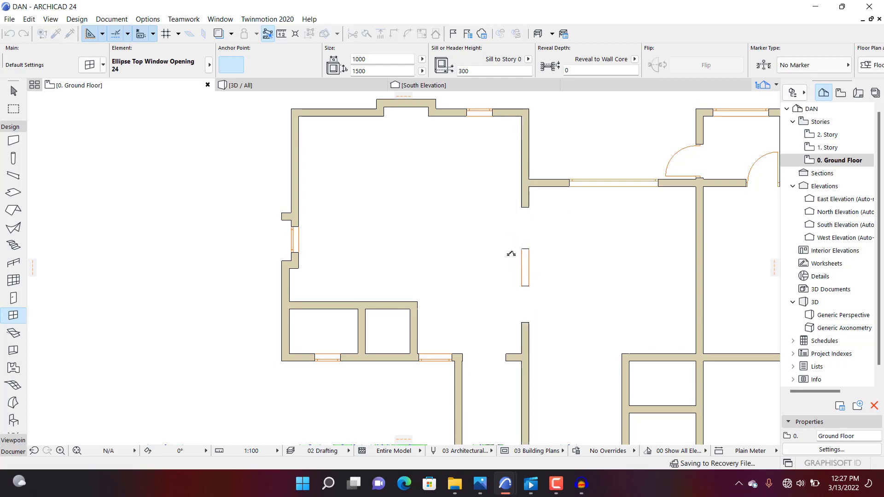
key(Escape)
Set the sill height of the placed ellipse top window opening to 600 mm
click(529, 249)
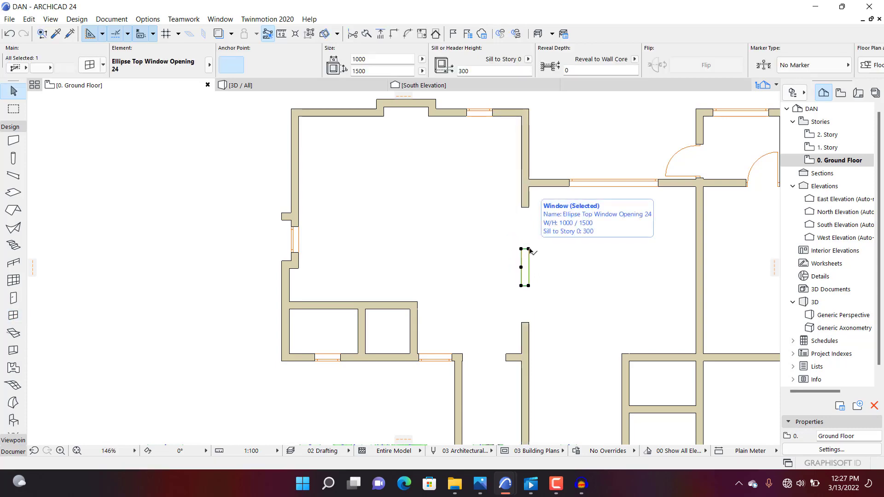
double_click(529, 249)
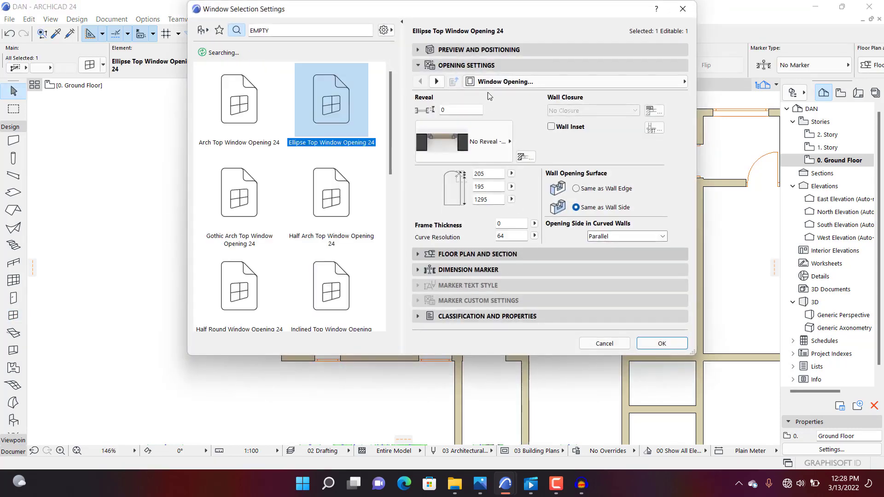
click(493, 48)
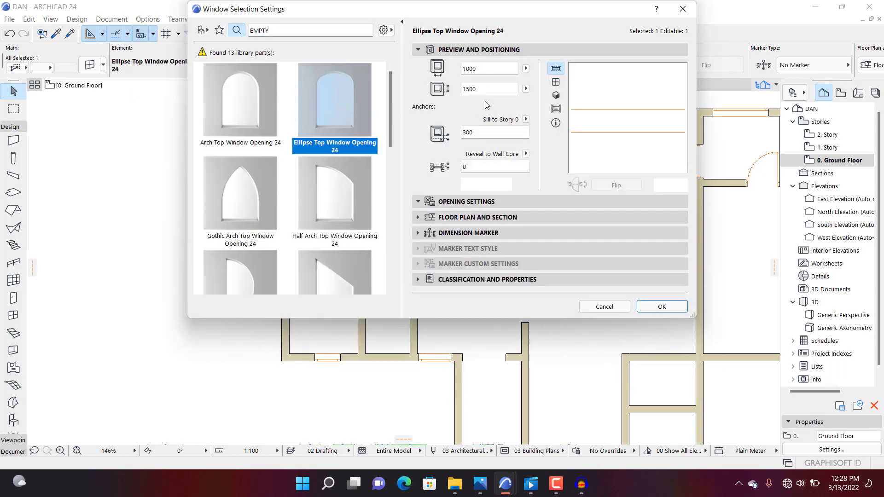
double_click(480, 134)
click(661, 306)
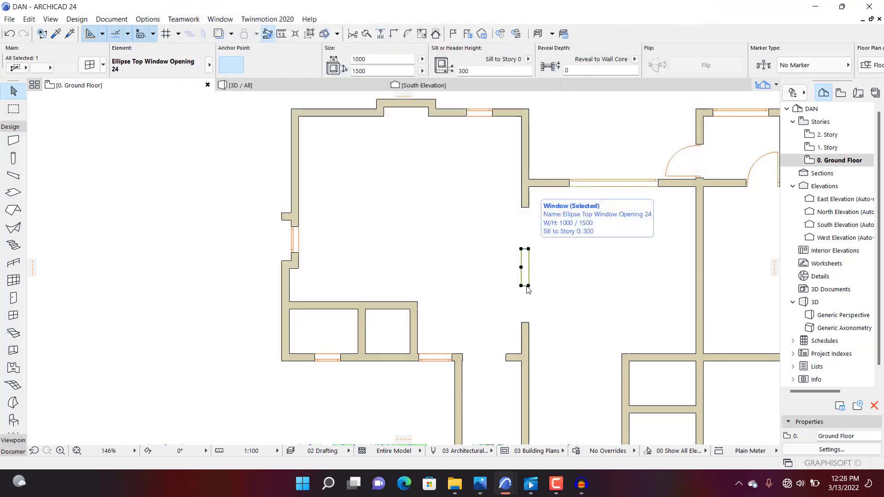
Stretch both ends of the ellipse top window opening along the long wall to widen it to about 4137 mm
click(528, 249)
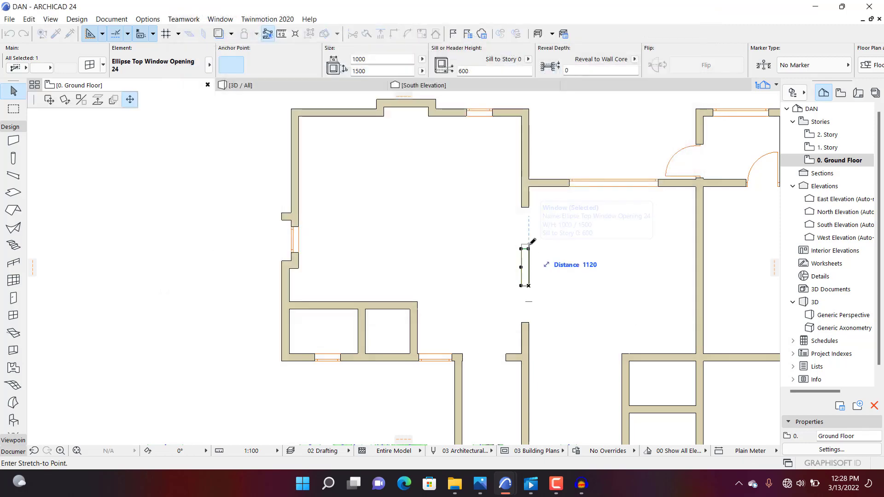
scroll(530, 188, up, 2)
scroll(530, 189, up, 2)
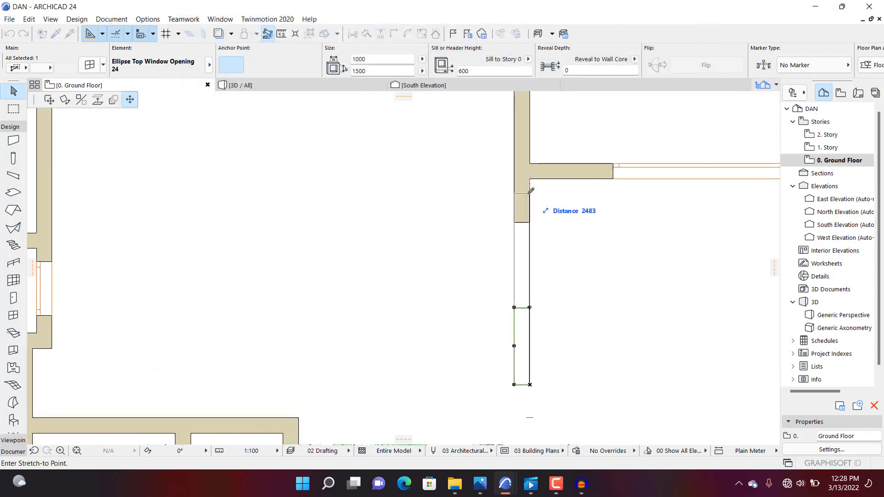
click(531, 186)
scroll(530, 194, down, 3)
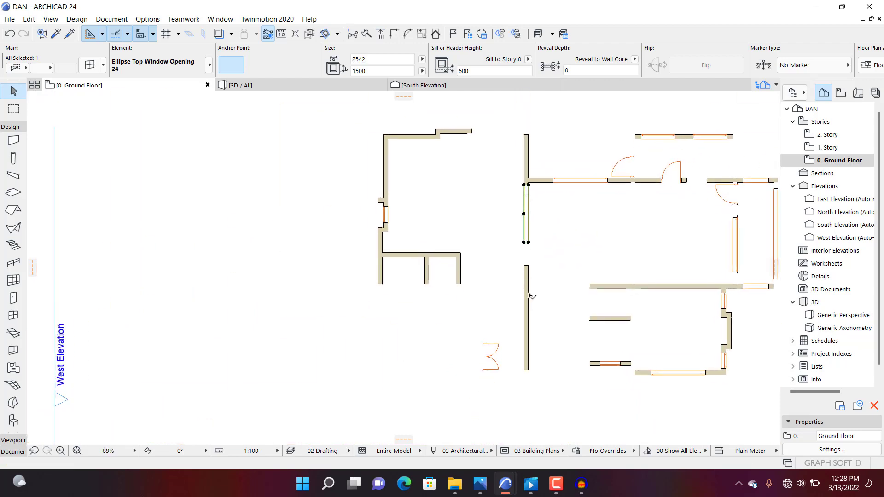
scroll(530, 200, up, 3)
click(528, 184)
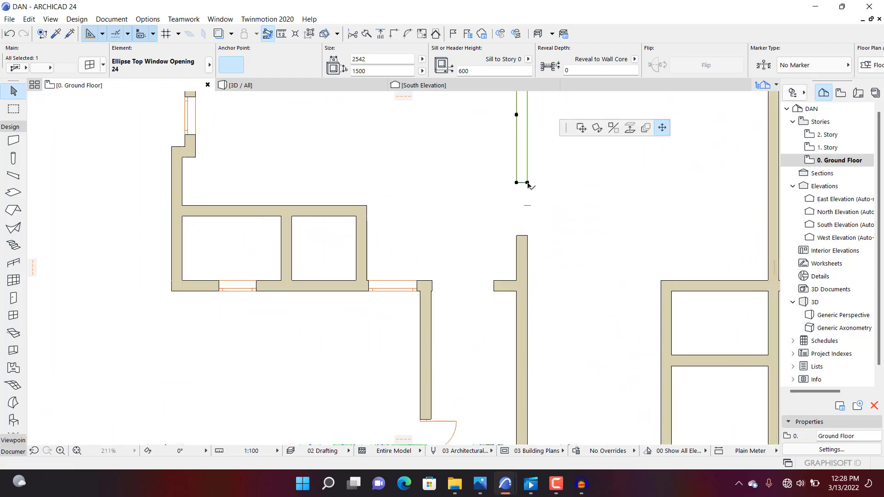
click(529, 266)
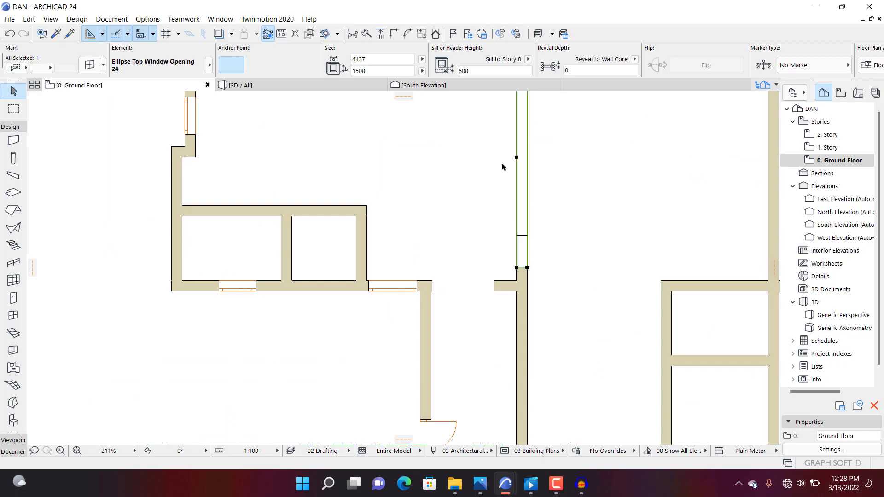
Examine the combined door and ellipse top window openings in the long wall in the 3D view
click(315, 88)
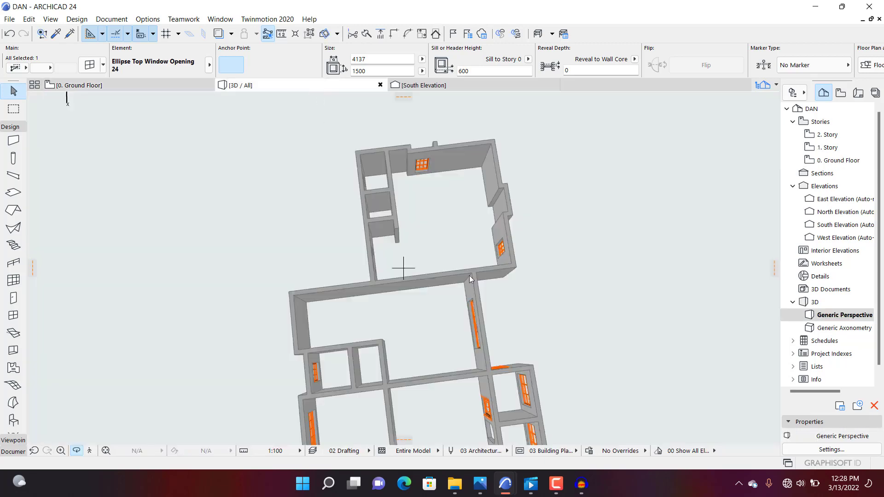
key(Escape)
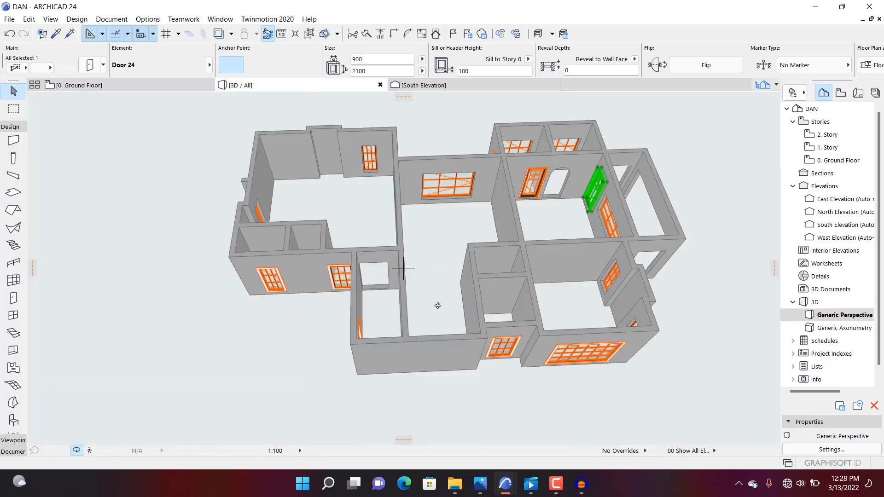
shift+middle_drag(505, 262, 457, 153)
scroll(457, 153, up, 1)
middle_drag(543, 121, 524, 293)
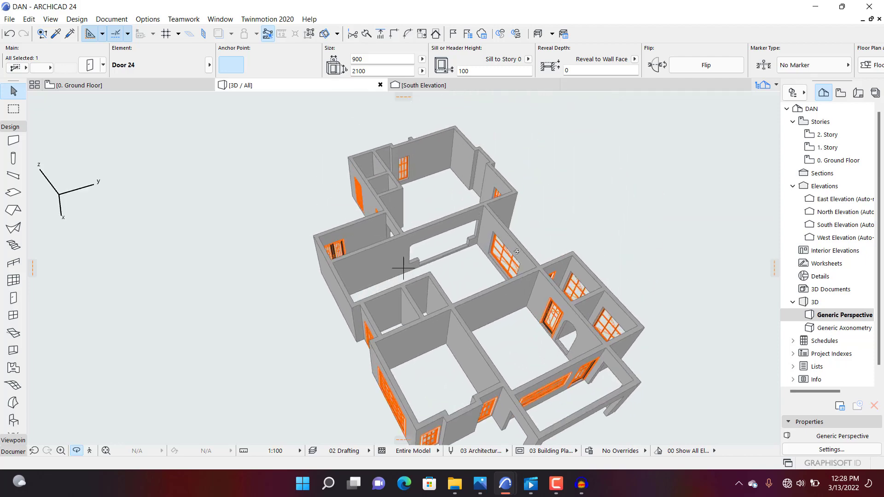
scroll(485, 270, up, 5)
middle_drag(486, 271, 532, 276)
scroll(486, 287, up, 3)
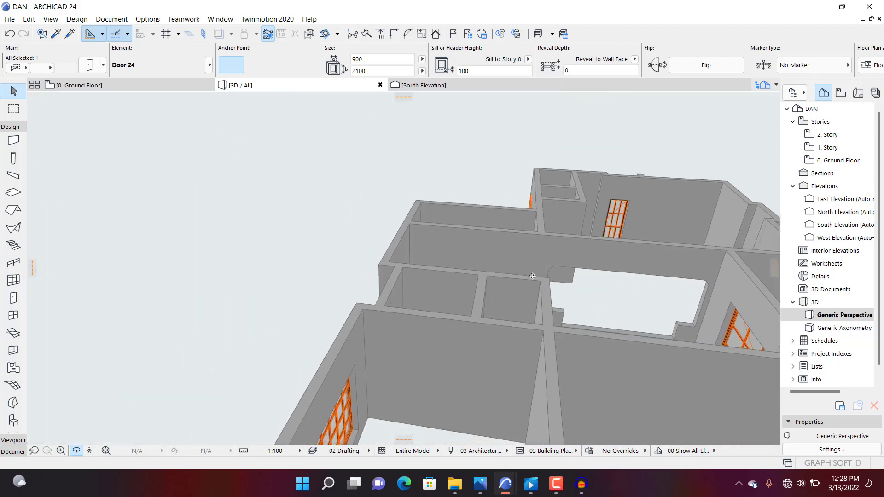
scroll(532, 276, up, 2)
middle_drag(603, 327, 384, 248)
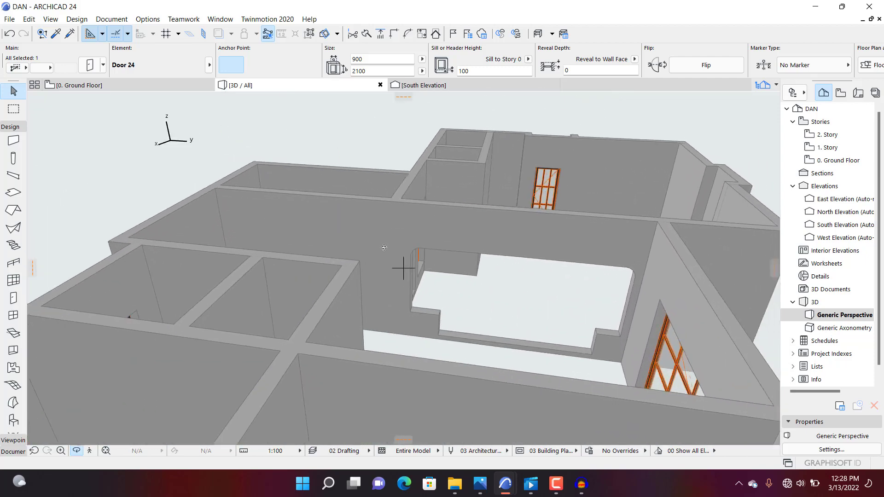
On the ground floor plan, shorten the ellipse top window opening at both ends, the first end to a width of about 3932 mm
key(F2)
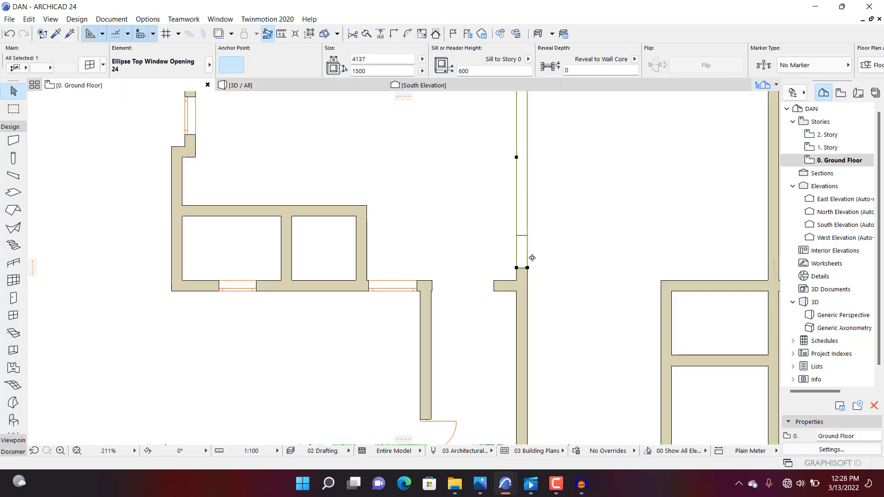
scroll(531, 242, down, 4)
scroll(522, 250, up, 8)
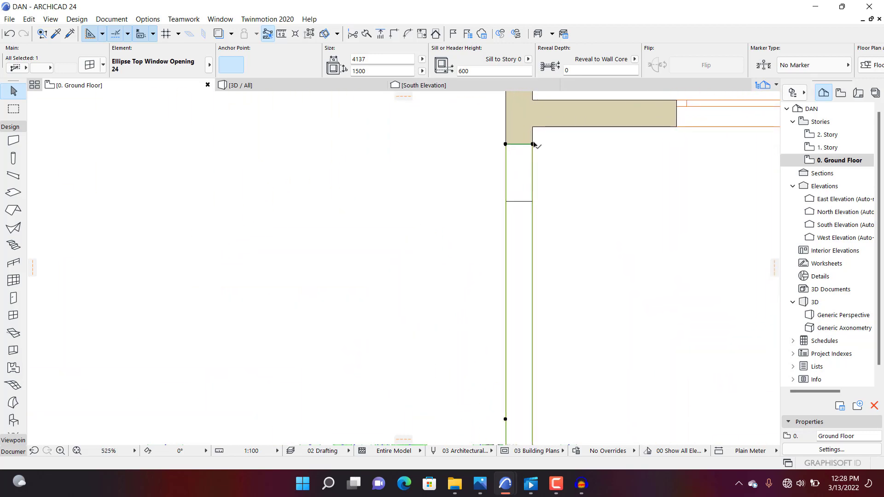
drag(533, 144, 533, 166)
scroll(544, 128, down, 4)
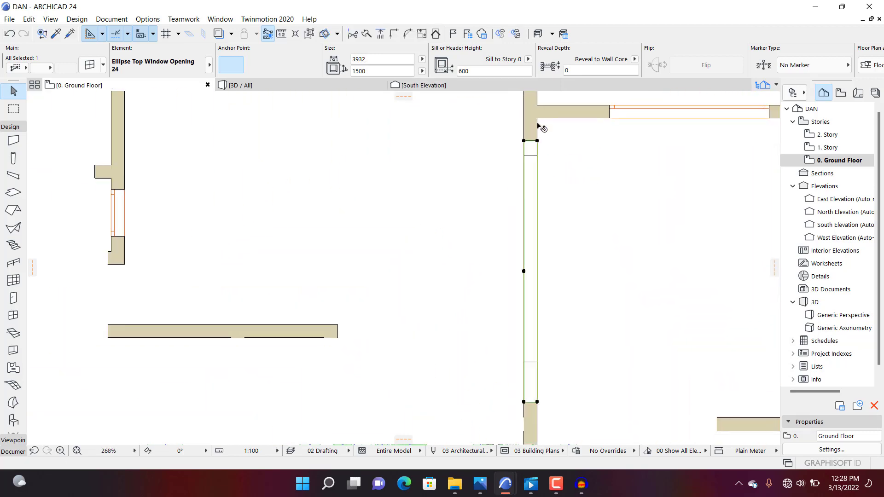
scroll(538, 124, down, 6)
scroll(538, 196, up, 5)
click(525, 205)
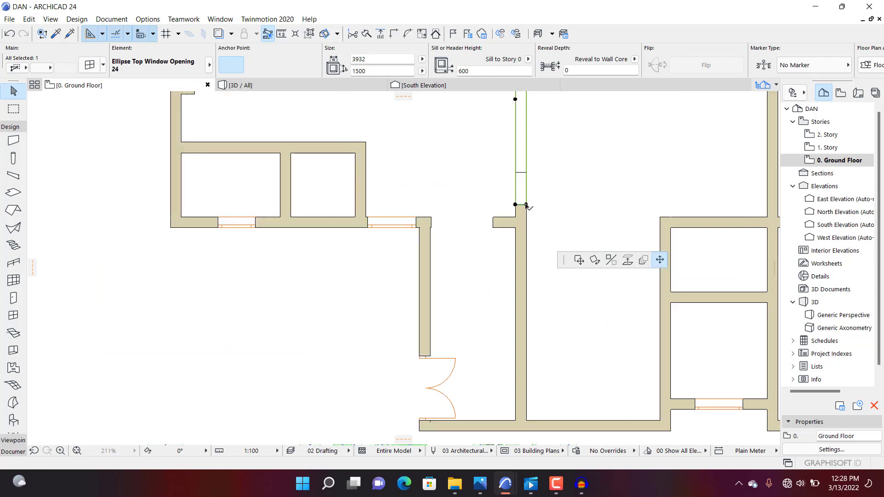
click(525, 192)
key(Escape)
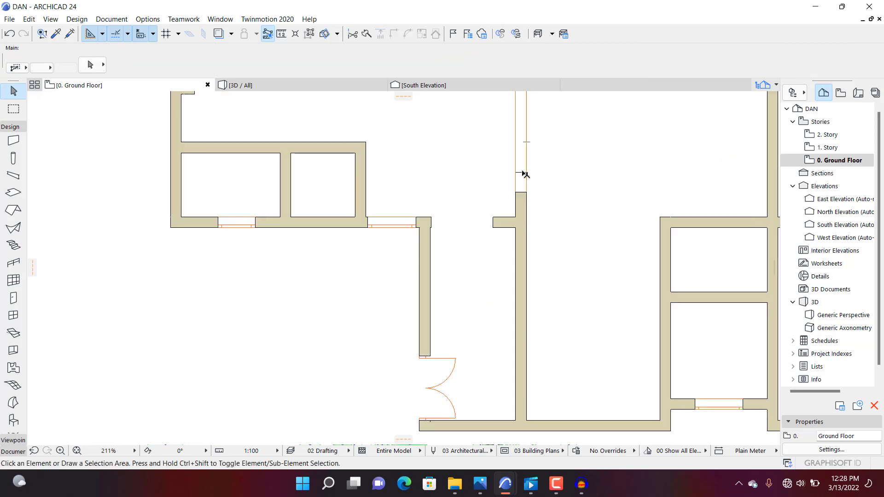
Stretch both ends of the rectangular door opening in the long wall to widen it to about 4486 mm
click(527, 174)
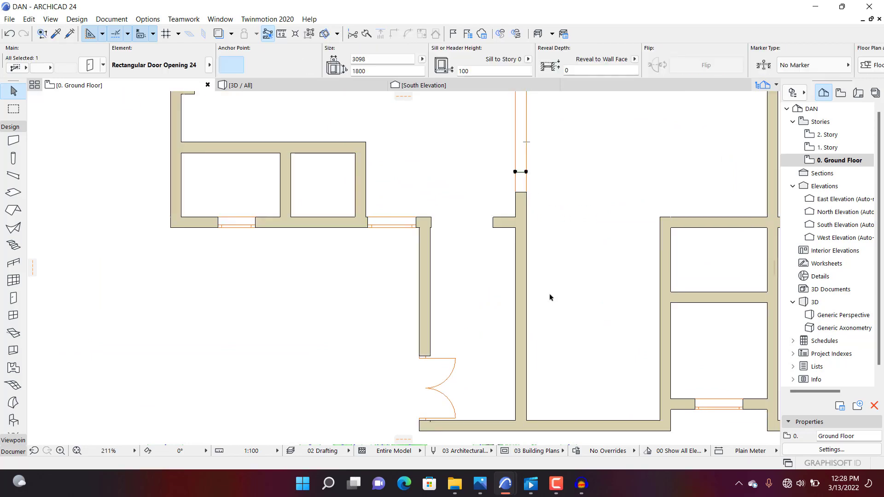
scroll(549, 297, down, 5)
scroll(544, 199, up, 6)
scroll(551, 192, up, 1)
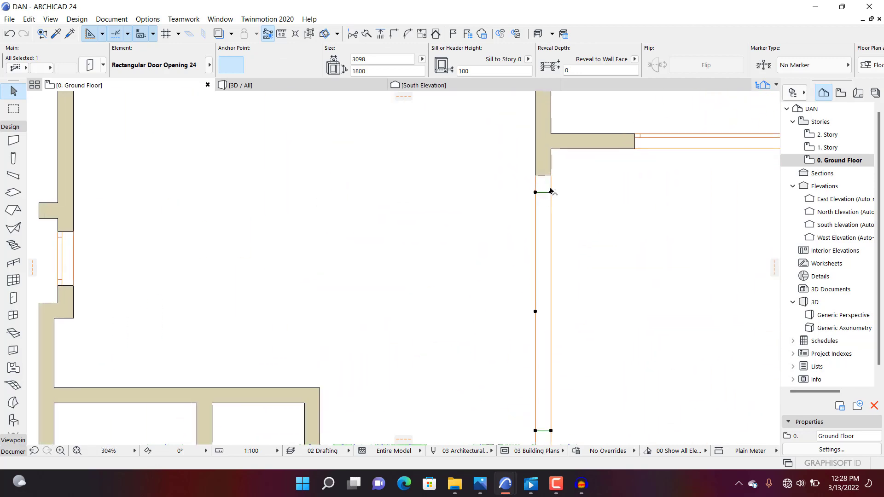
click(551, 193)
click(551, 148)
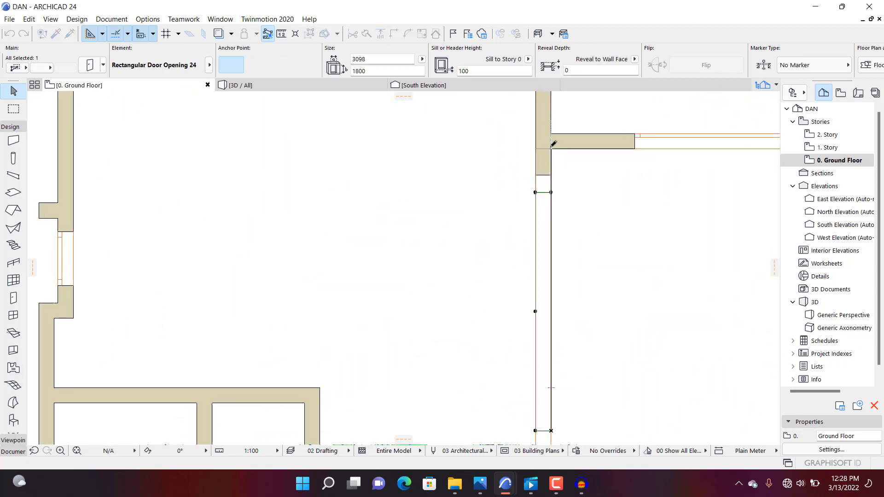
scroll(516, 245, down, 3)
scroll(516, 245, up, 3)
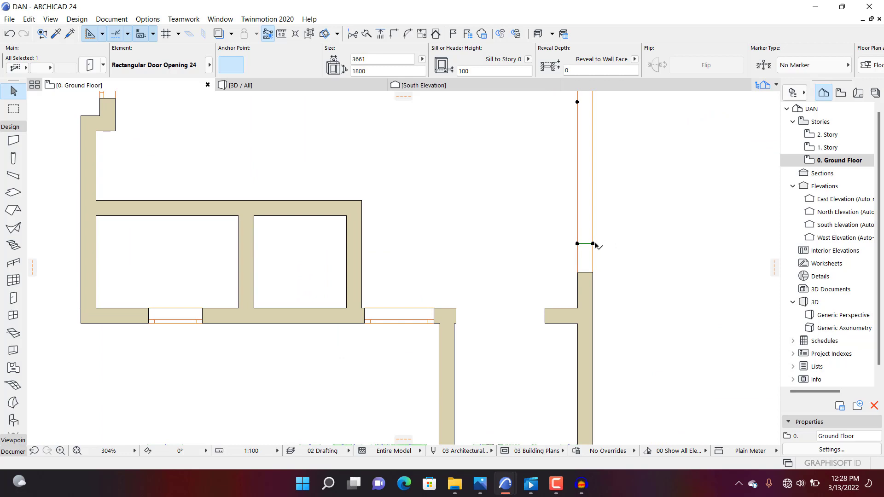
click(594, 244)
click(599, 304)
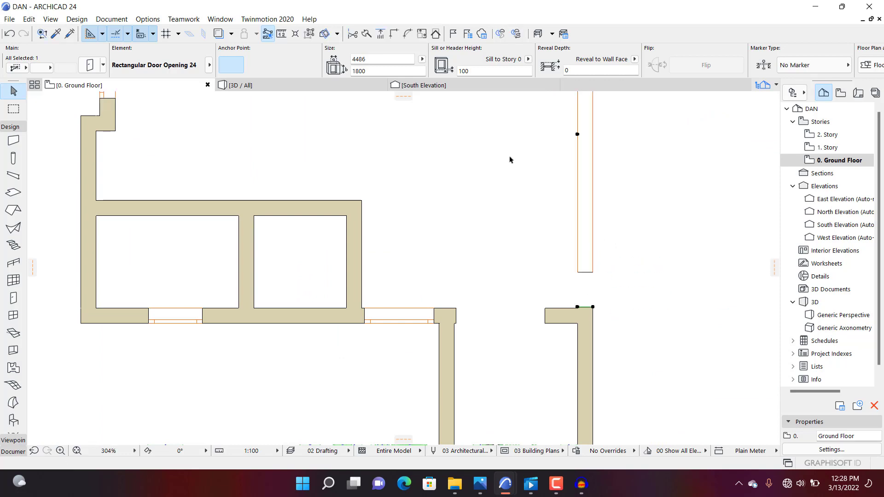
Examine the widened door and ellipse top window openings in the long wall in the 3D view
click(309, 84)
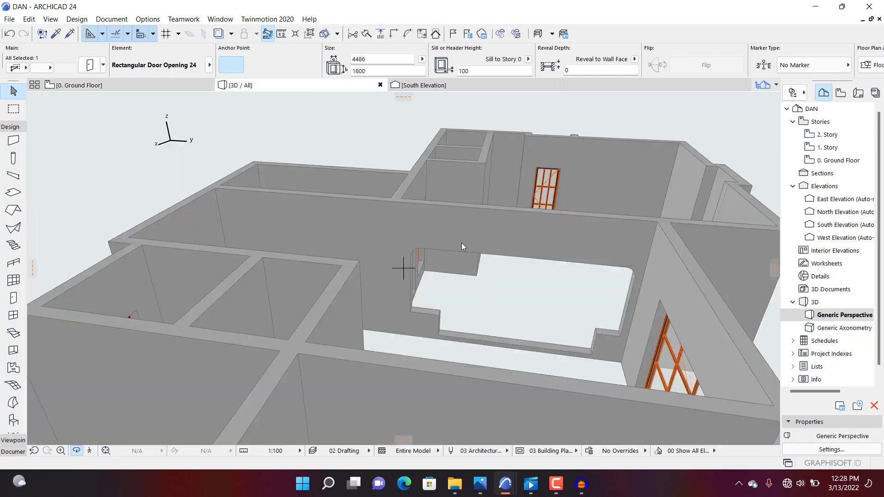
scroll(462, 242, up, 5)
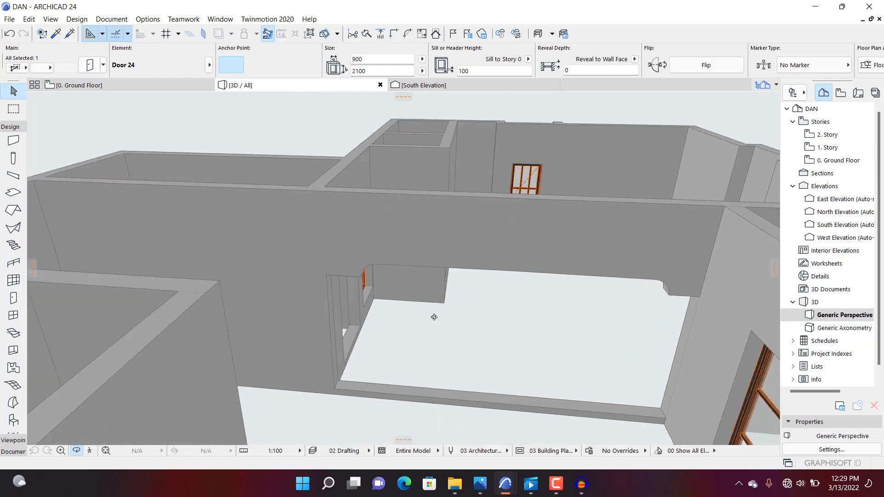
scroll(464, 315, down, 5)
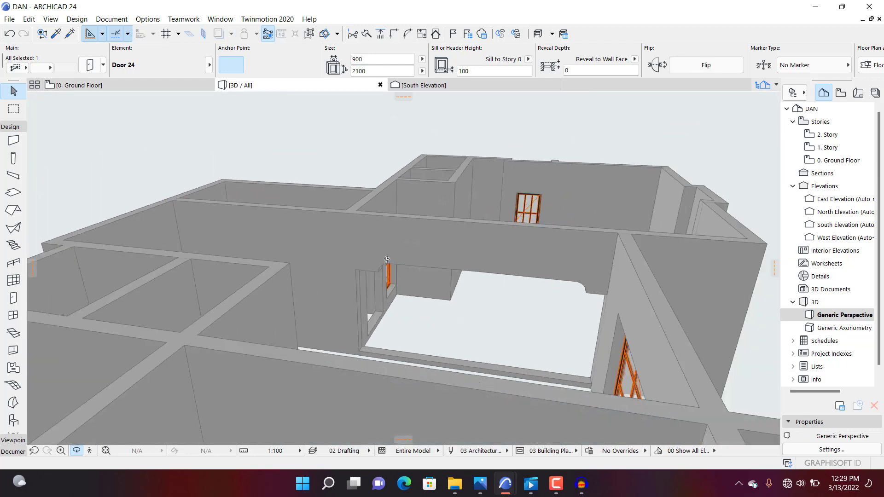
scroll(398, 325, up, 5)
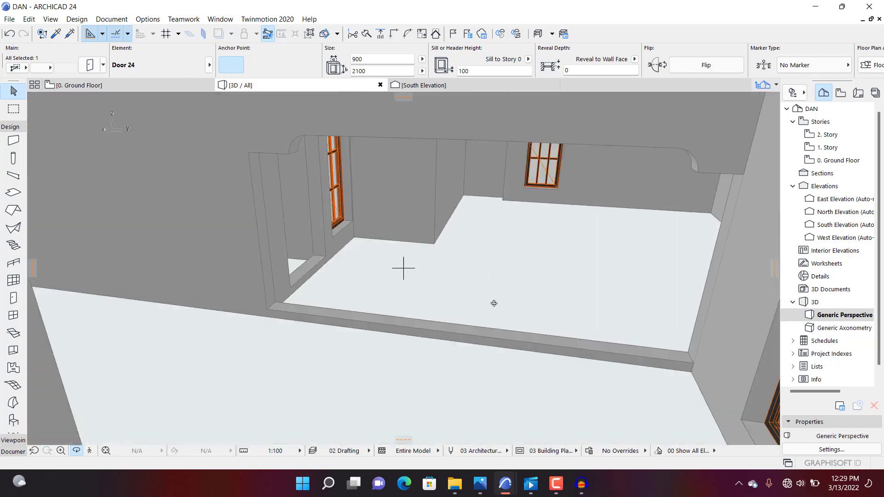
scroll(455, 241, up, 2)
shift+middle_drag(554, 182, 561, 166)
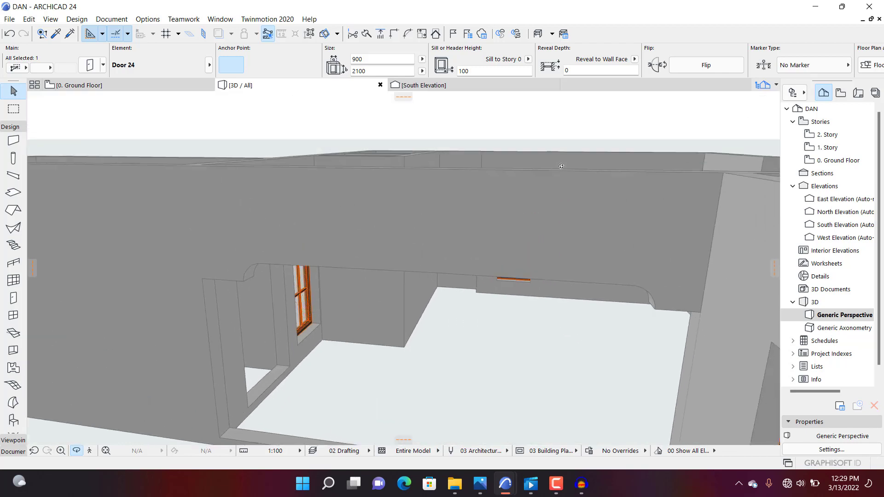
shift+middle_drag(556, 316, 594, 226)
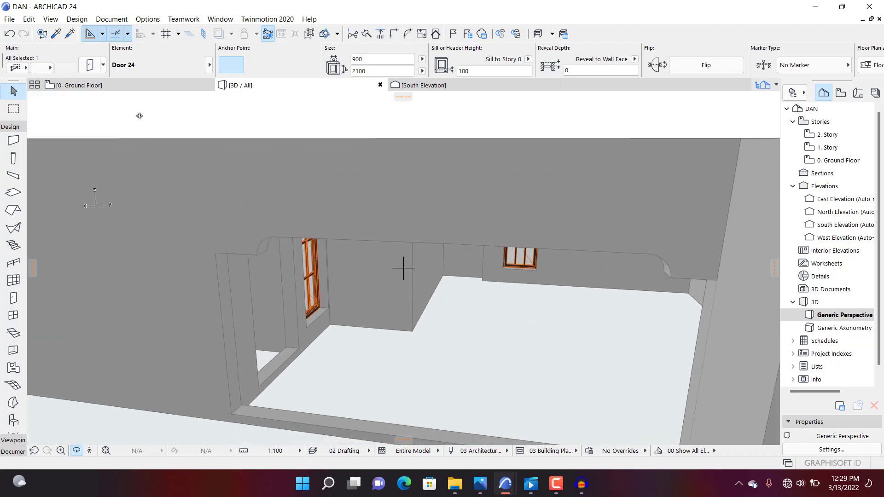
On the ground floor plan, stretch the near end of the ellipse top window opening to a width of about 3859 mm
click(78, 85)
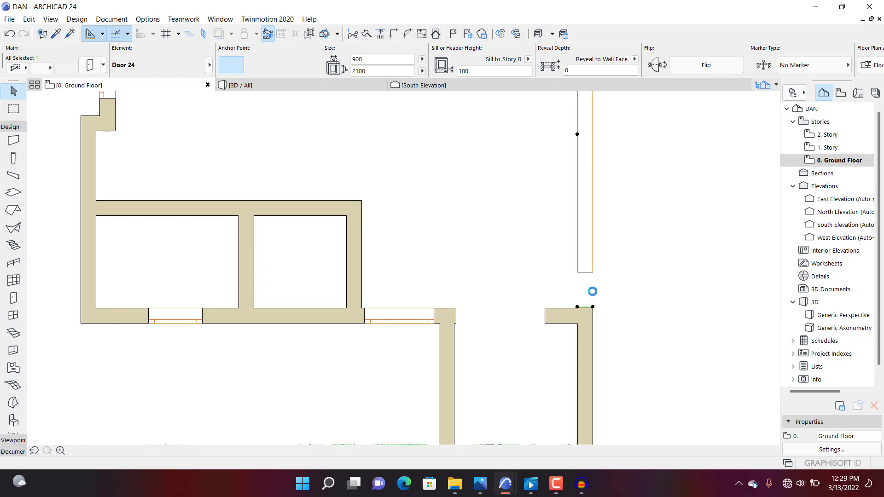
scroll(591, 278, down, 2)
scroll(591, 278, up, 4)
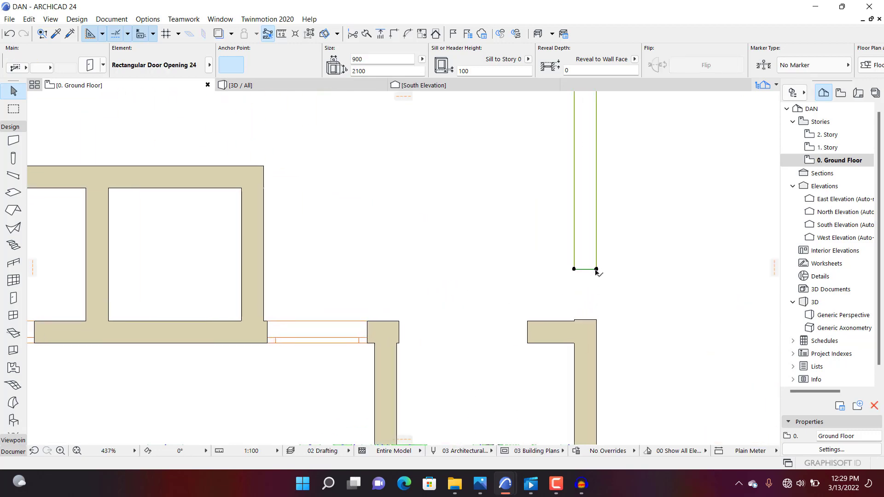
click(596, 270)
scroll(600, 316, up, 3)
scroll(601, 317, up, 2)
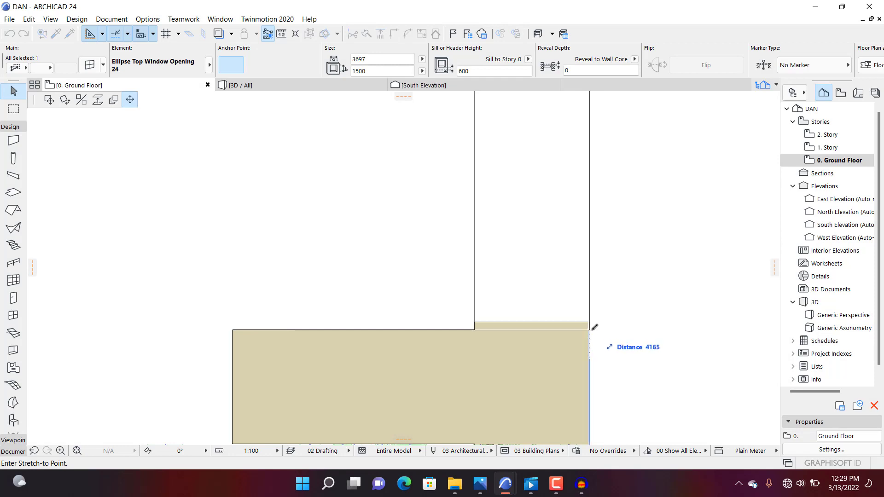
scroll(584, 234, down, 5)
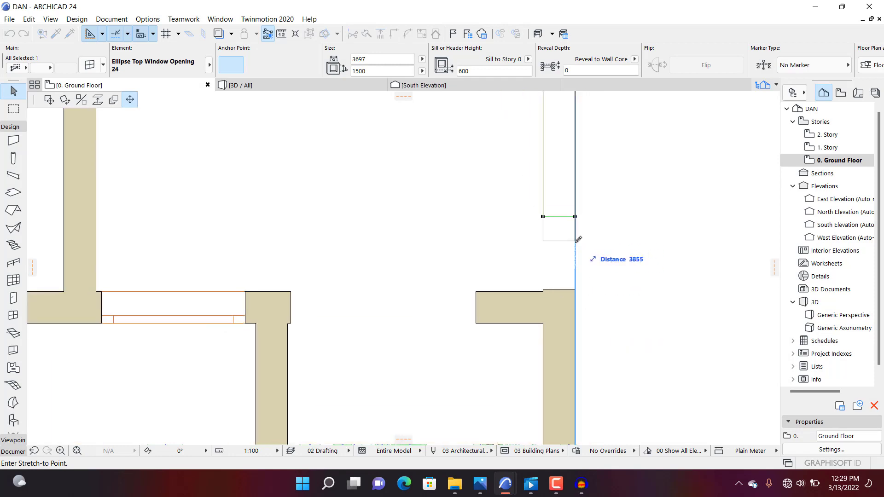
click(578, 239)
Stretch the rectangular door opening's end to the inner face of the adjoining short wall, making it 4500 mm wide
scroll(449, 280, up, 3)
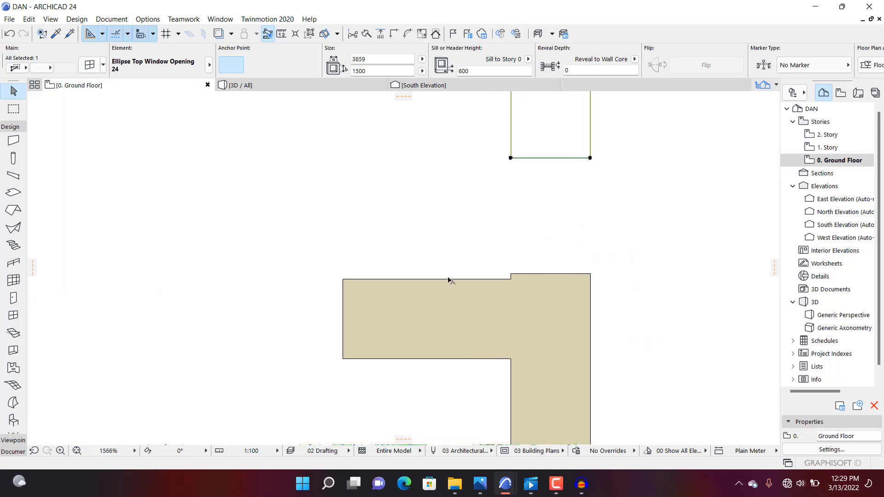
click(510, 274)
scroll(511, 275, up, 2)
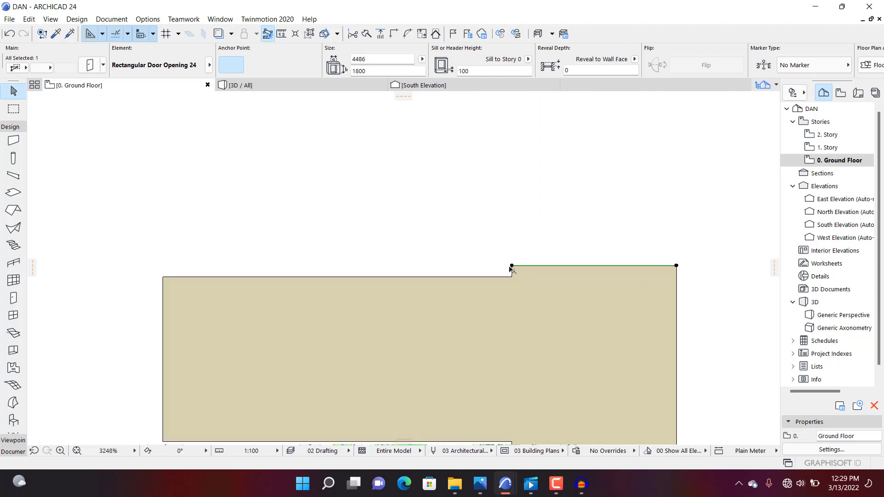
click(512, 265)
click(512, 276)
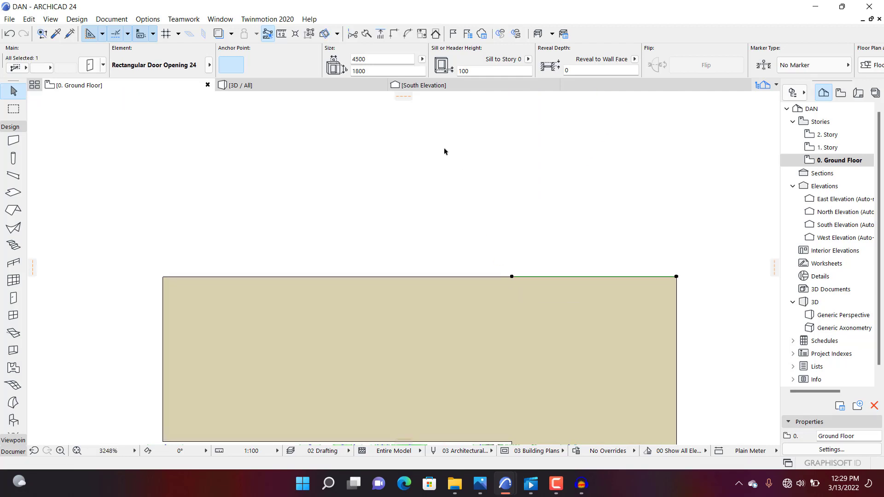
Set the rectangular door opening's sill height to story 0 to 0 in its selection settings
click(330, 87)
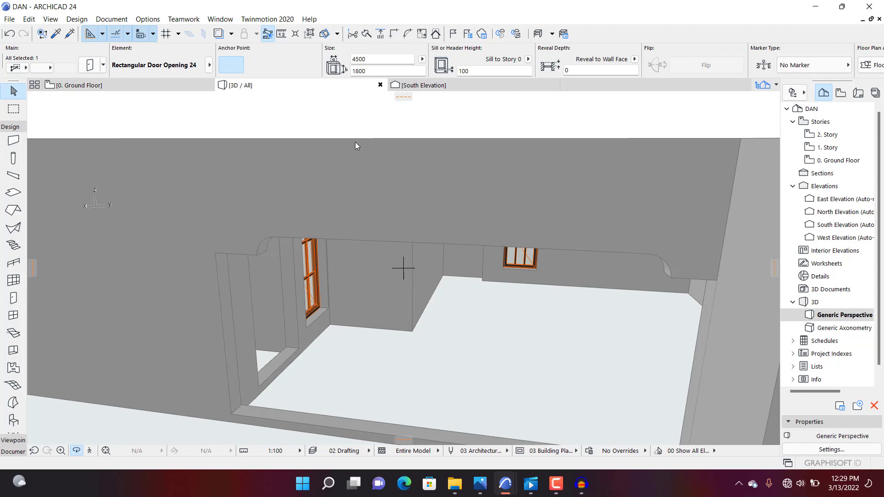
scroll(439, 279, down, 7)
scroll(440, 279, up, 5)
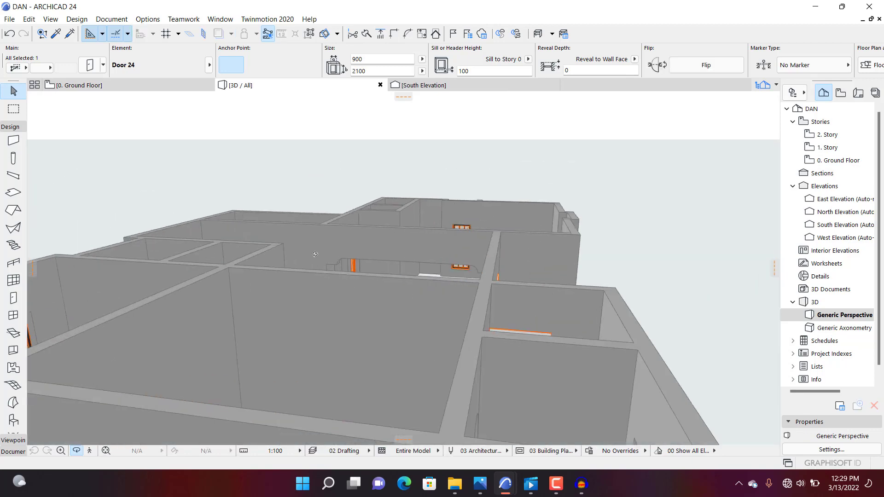
click(156, 86)
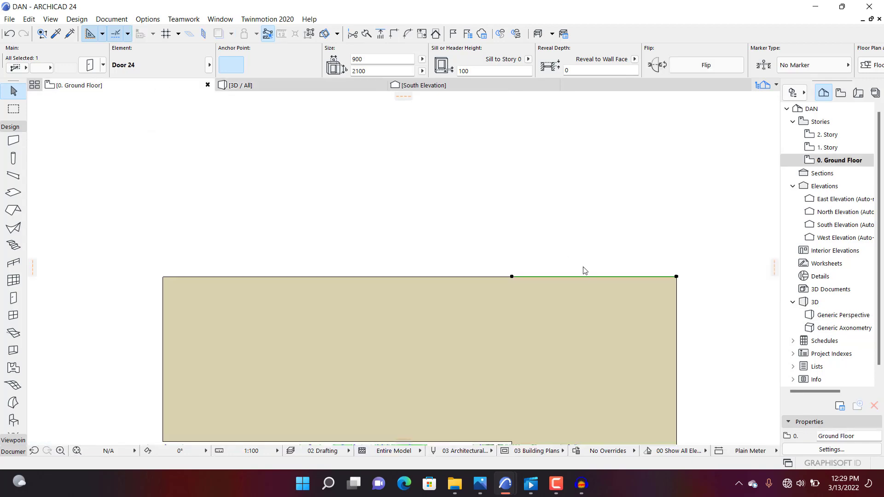
scroll(510, 206, down, 3)
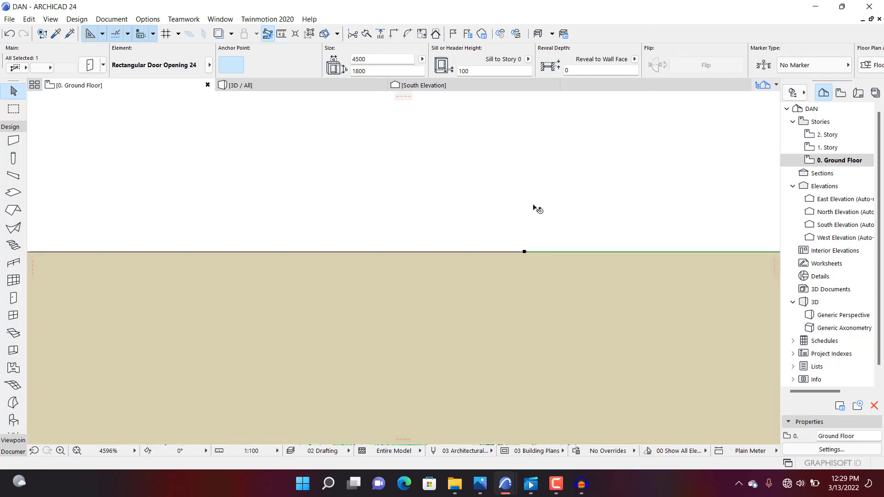
scroll(532, 158, up, 2)
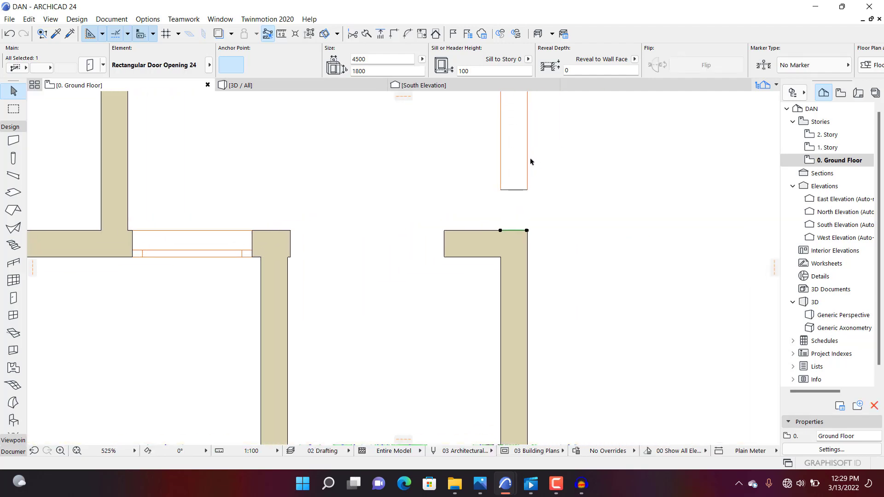
key(ctrl+t)
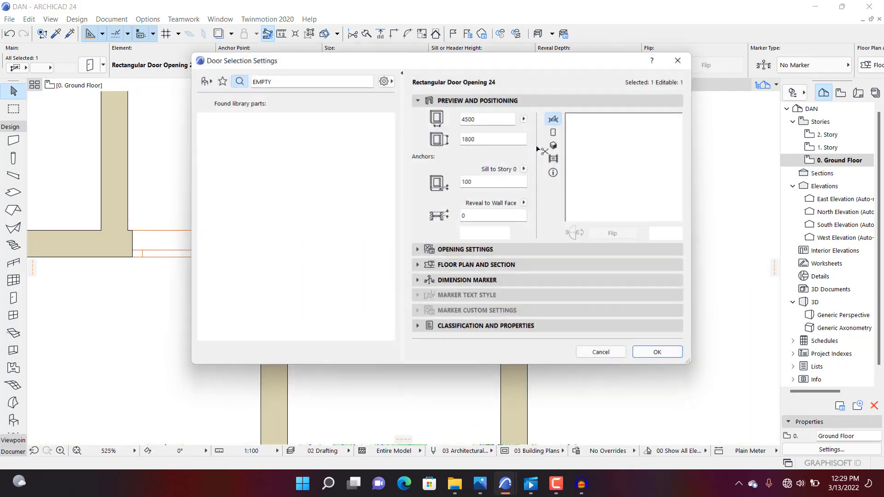
click(483, 181)
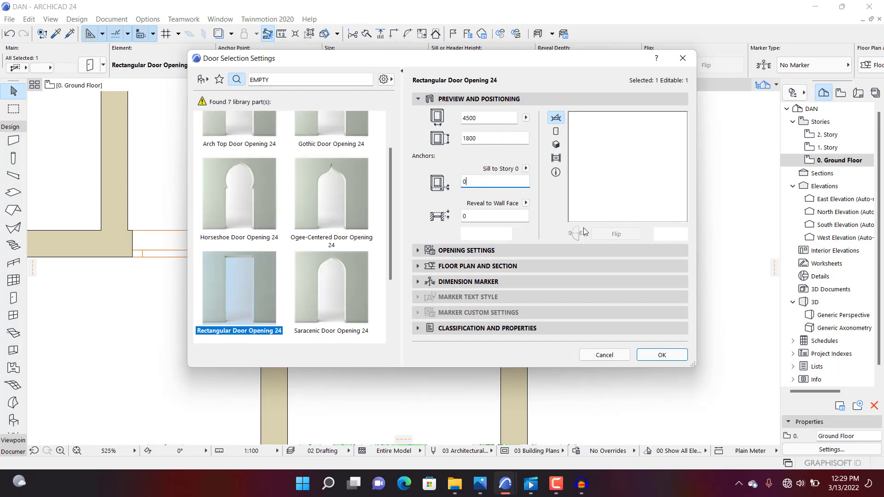
text(0)
click(671, 360)
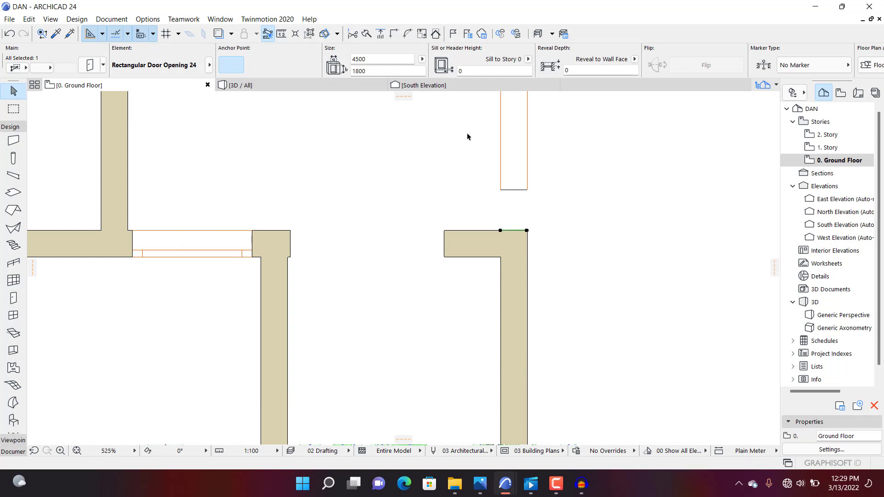
Examine the combined opening in the long wall and the rest of the house in 3D from several sides
click(289, 81)
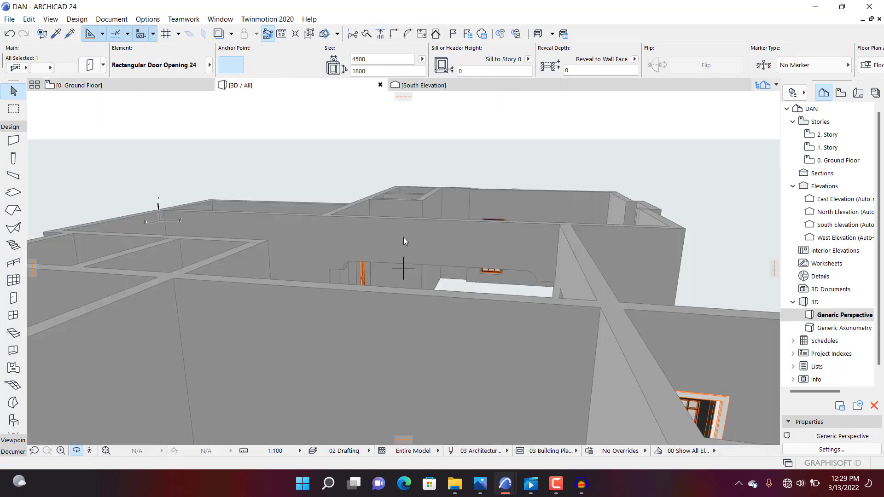
scroll(404, 242, up, 5)
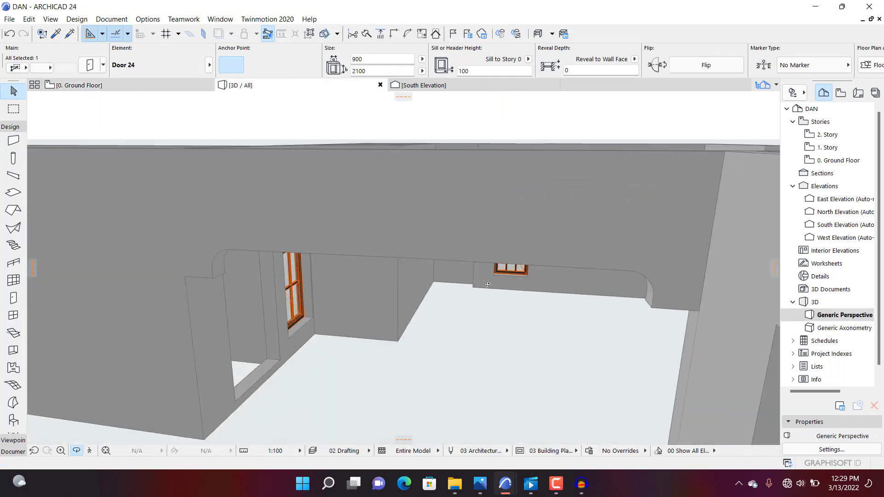
shift+middle_drag(488, 285, 383, 256)
shift+middle_drag(358, 335, 383, 264)
shift+middle_drag(310, 279, 402, 230)
scroll(405, 230, up, 6)
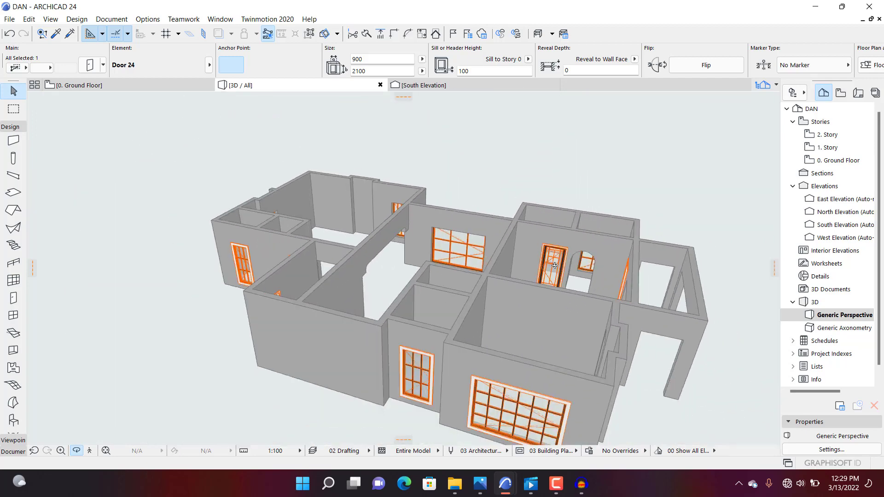
scroll(554, 265, down, 3)
shift+middle_drag(555, 266, 404, 266)
scroll(521, 236, up, 4)
shift+middle_drag(522, 235, 246, 171)
Return to the ground floor plan, clear the selection, and look over the layout of walls, doors and windows
key(F2)
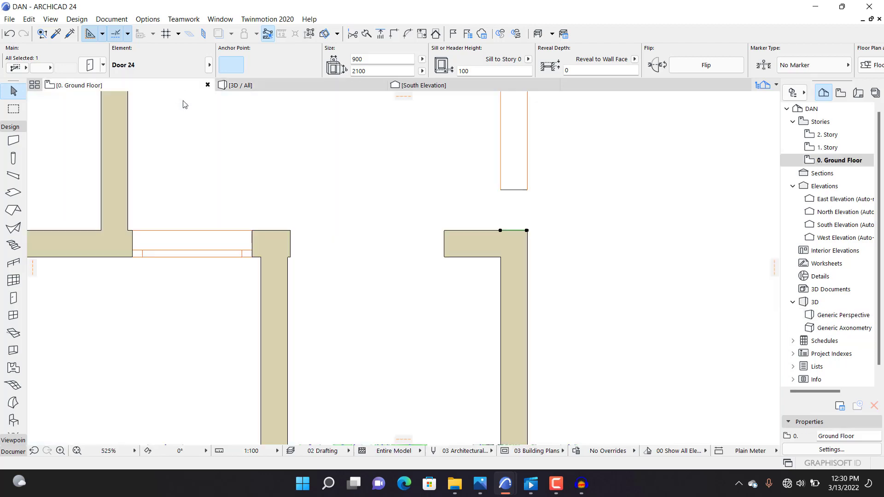
scroll(483, 230, down, 10)
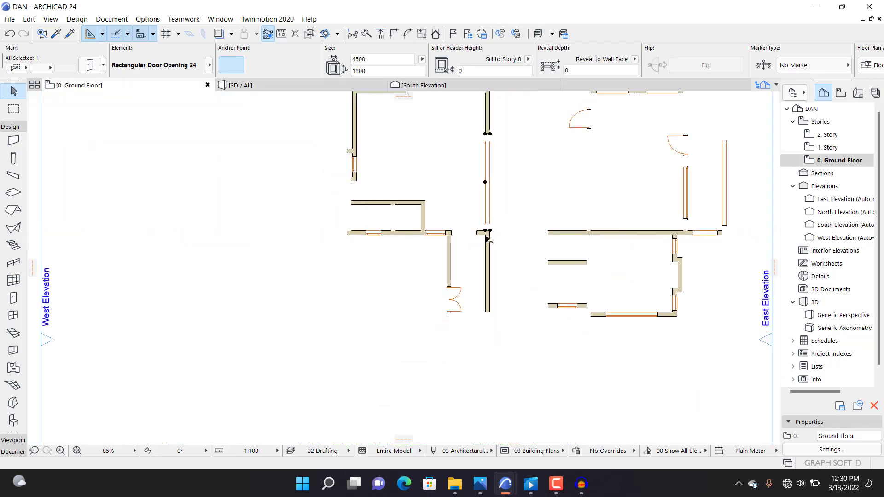
key(Escape)
scroll(463, 241, up, 5)
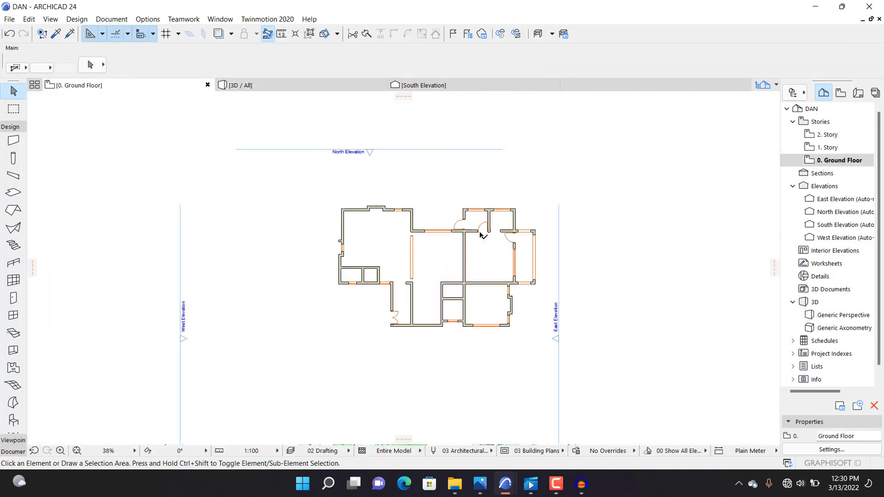
scroll(489, 296, down, 3)
scroll(489, 296, up, 5)
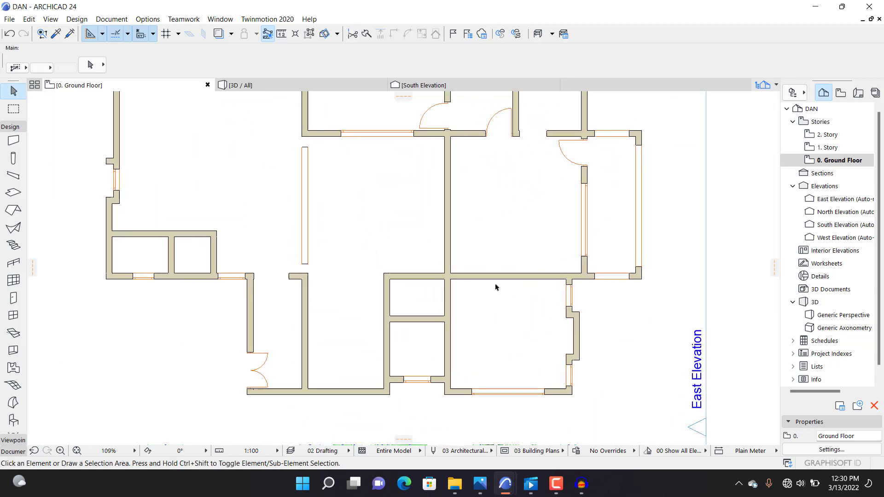
scroll(496, 288, down, 4)
scroll(448, 217, up, 4)
scroll(396, 250, down, 4)
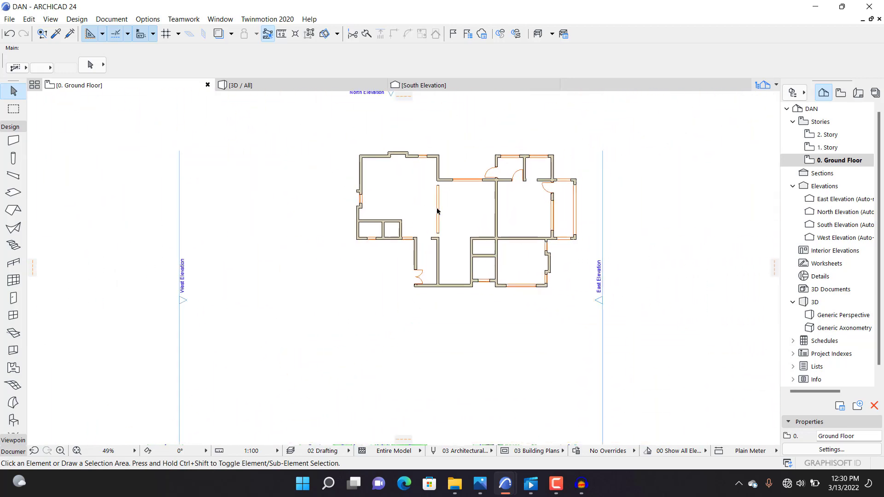
scroll(438, 192, up, 2)
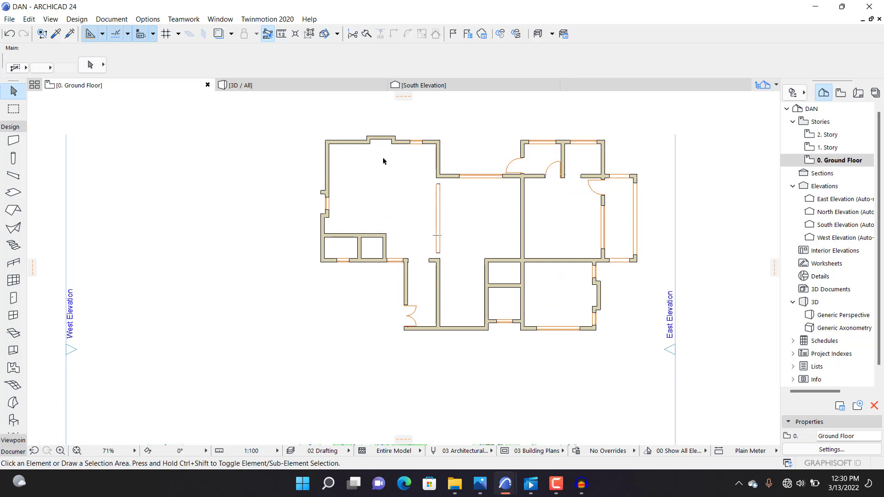
scroll(458, 175, up, 4)
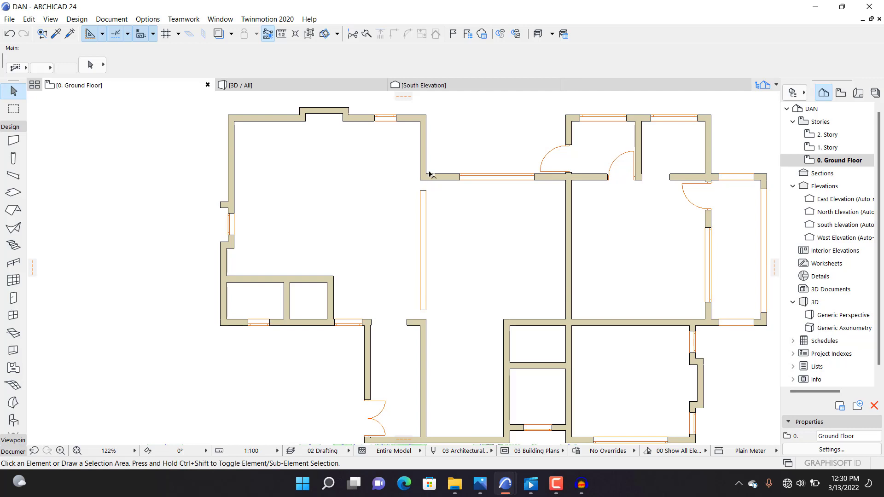
scroll(431, 175, down, 5)
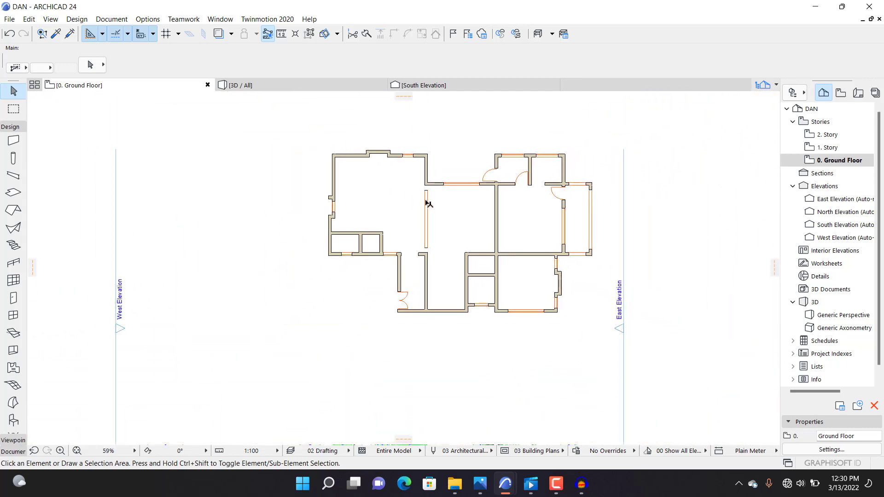
scroll(428, 203, up, 4)
scroll(438, 183, down, 2)
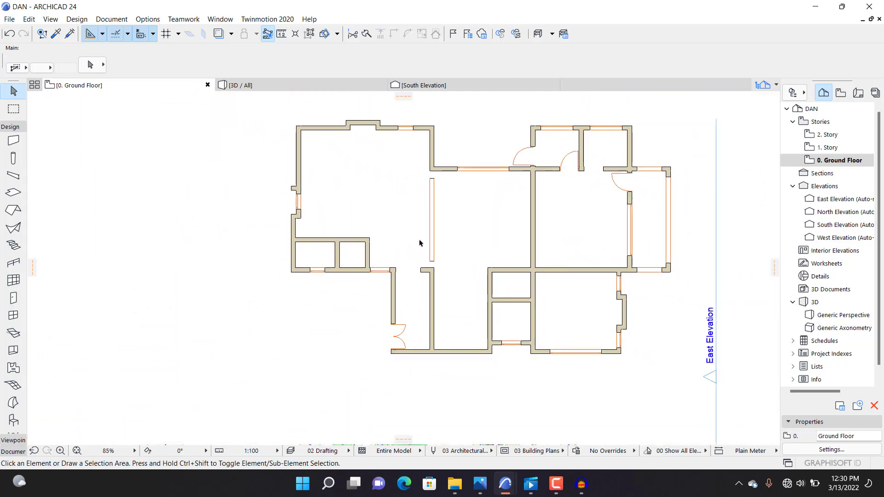
Place 900 × 2100 rectangular door openings in the end wall and the partition of the two small adjoining rooms
scroll(369, 263, up, 2)
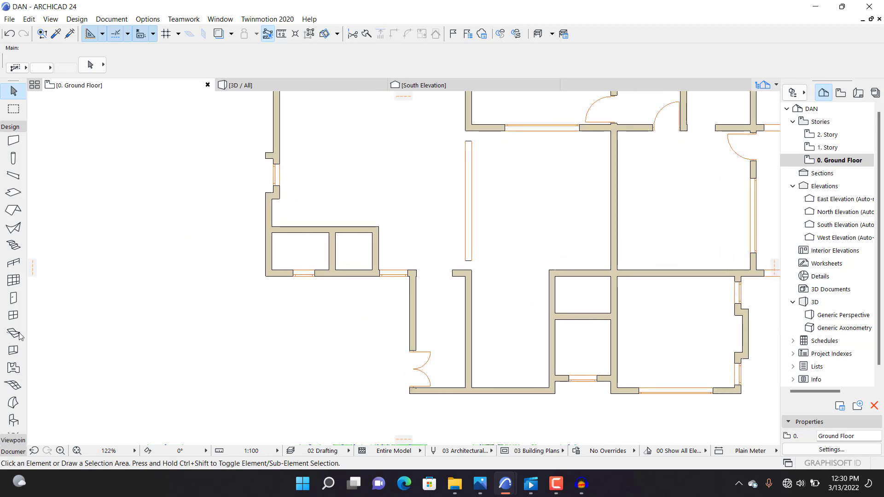
click(13, 298)
scroll(433, 267, up, 3)
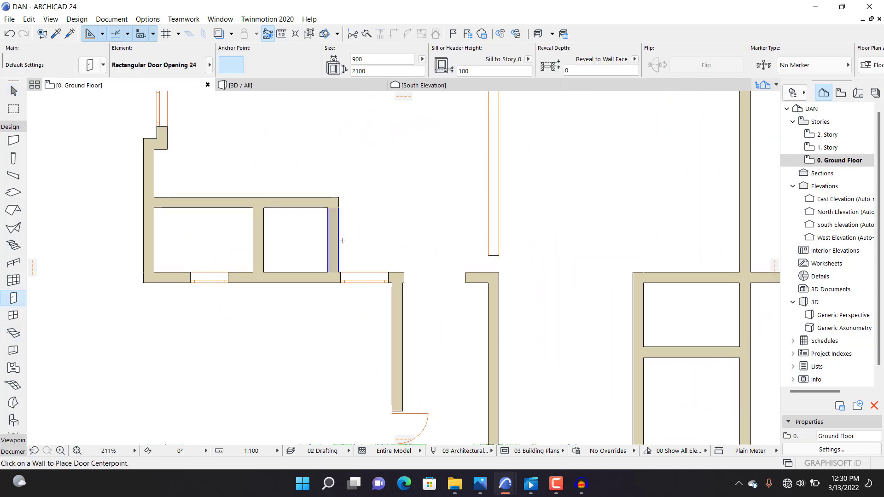
scroll(339, 229, up, 2)
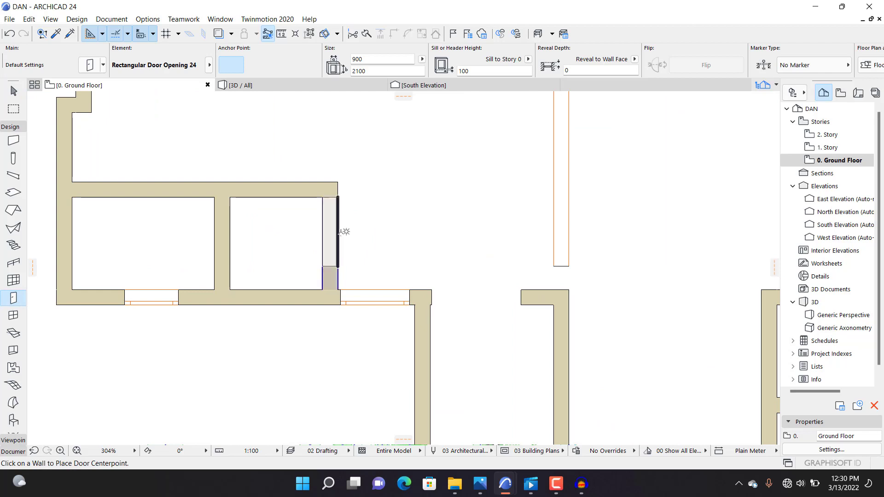
click(340, 231)
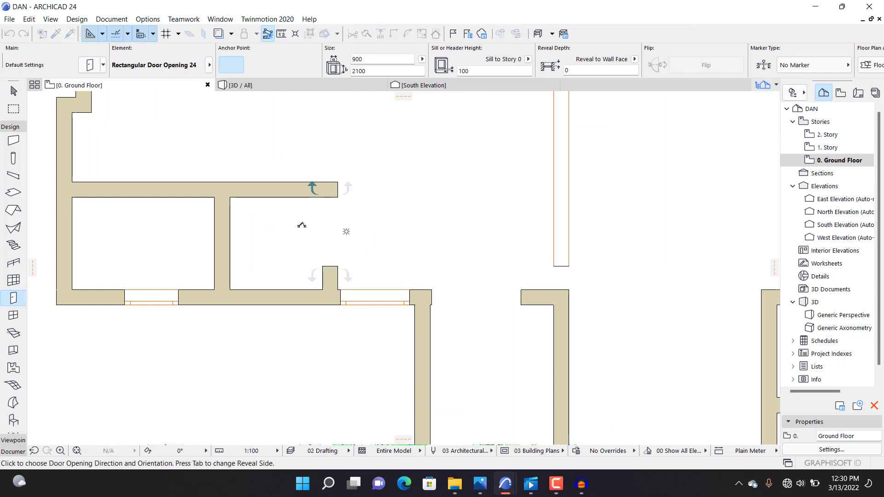
click(299, 223)
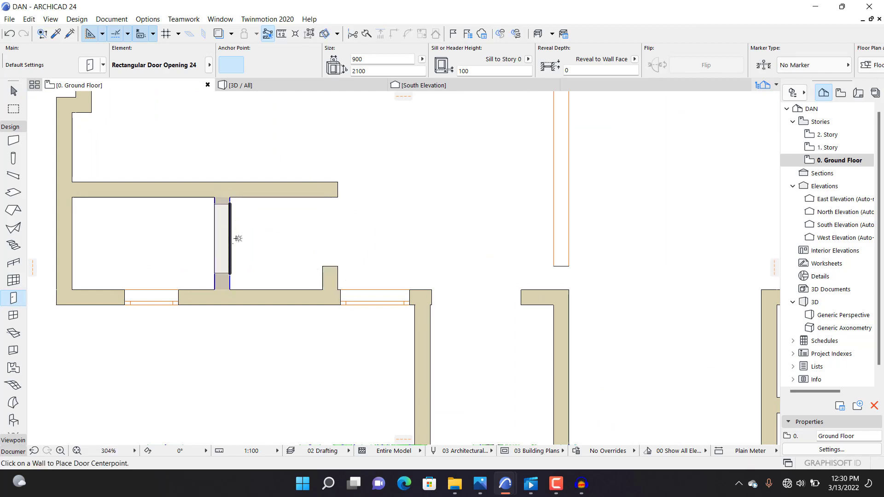
click(236, 231)
click(201, 232)
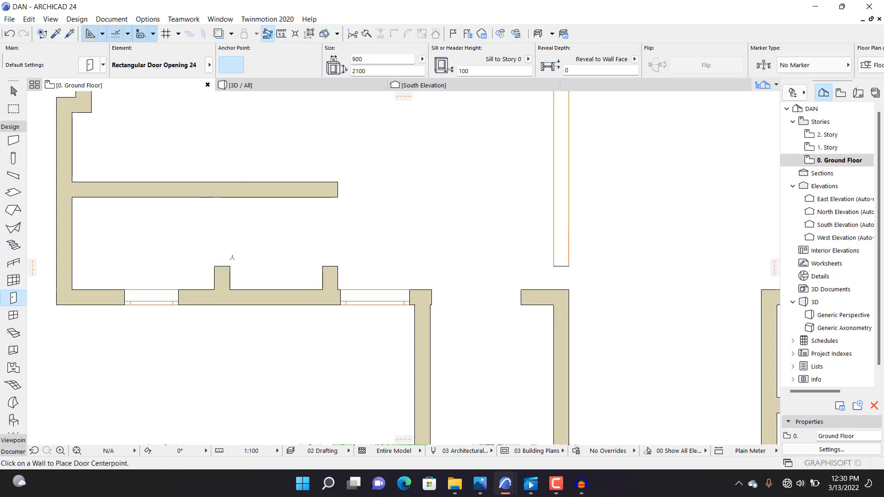
key(Escape)
Search the library for "DOOR" and replace the partition's rectangular opening with the Door 24 type
click(232, 269)
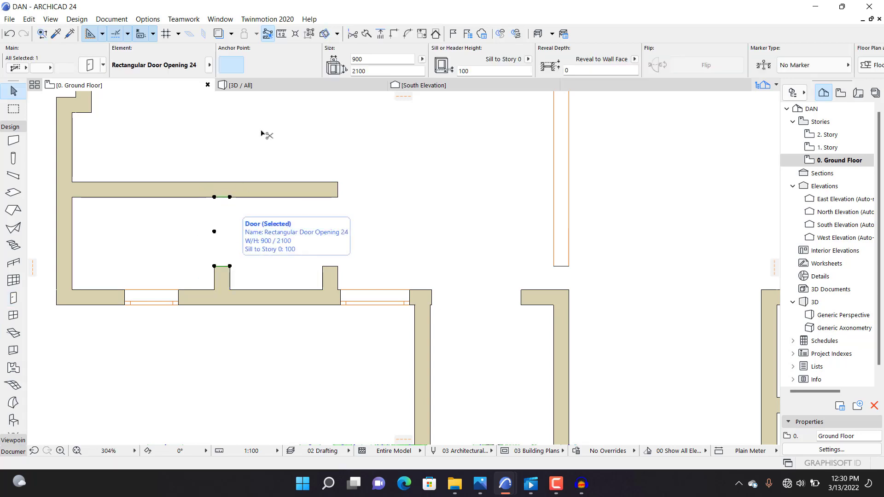
key(ctrl+t)
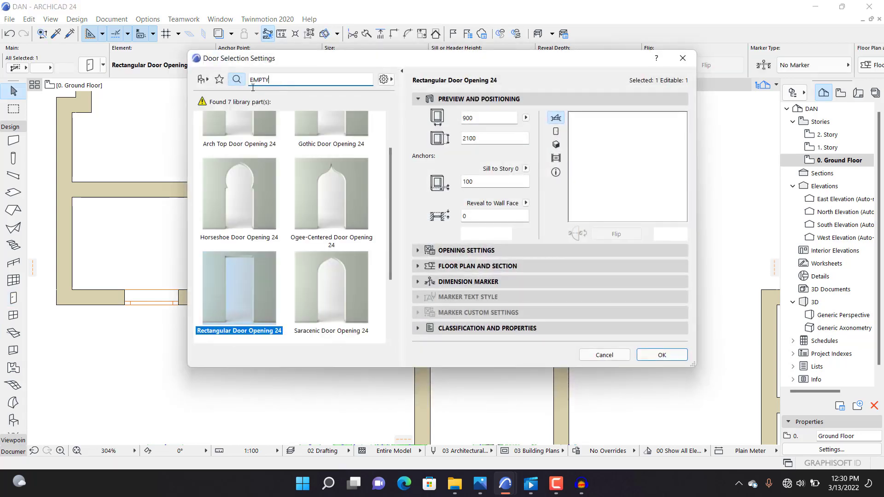
text(DOOR)
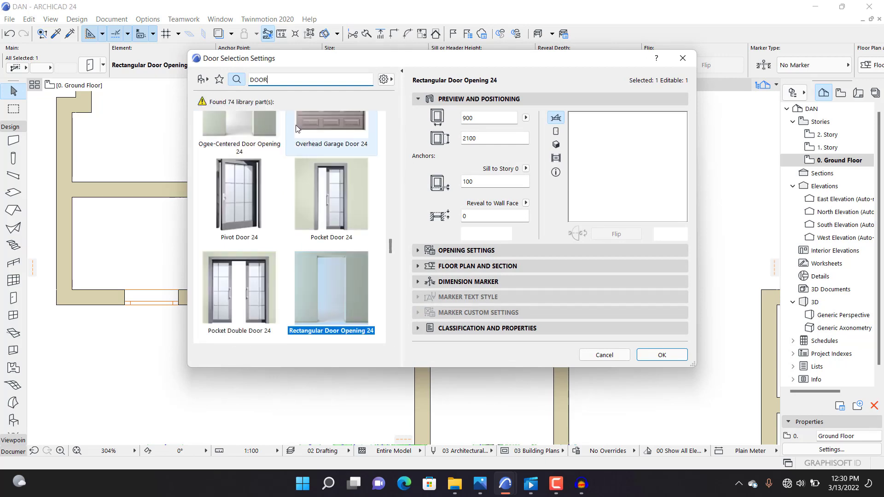
scroll(302, 219, down, 10)
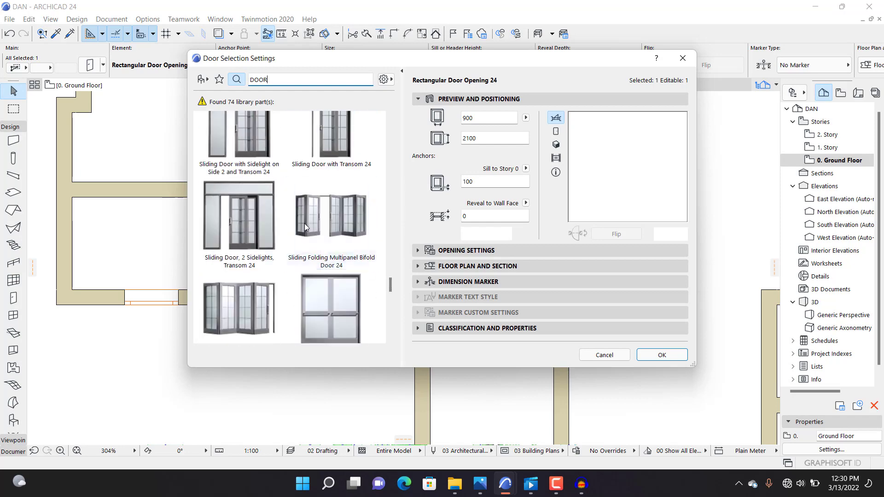
scroll(305, 224, down, 3)
scroll(310, 200, up, 8)
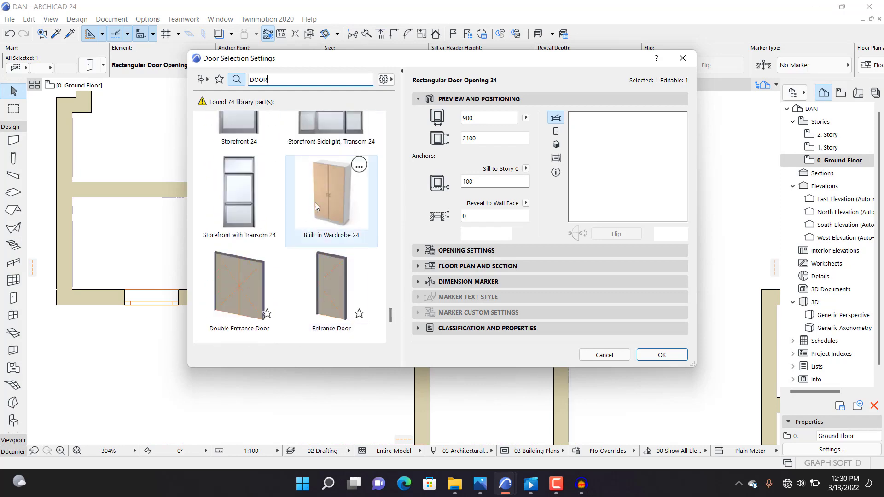
scroll(309, 205, up, 15)
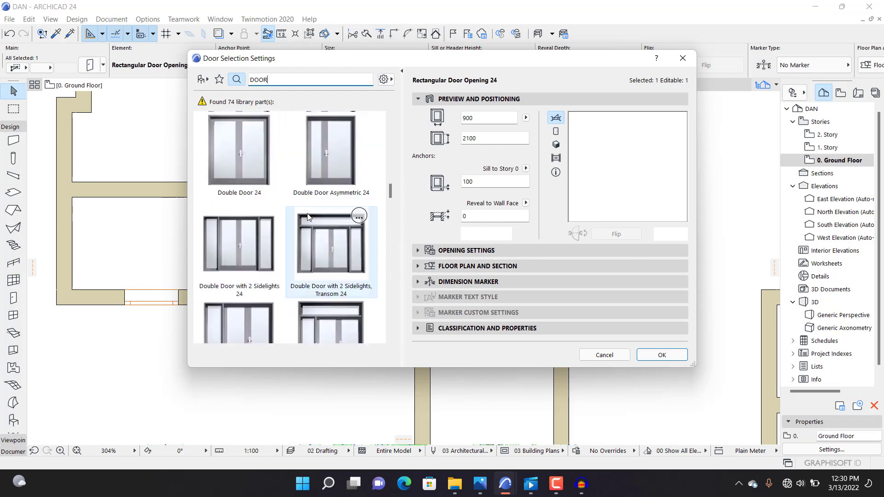
scroll(308, 214, up, 5)
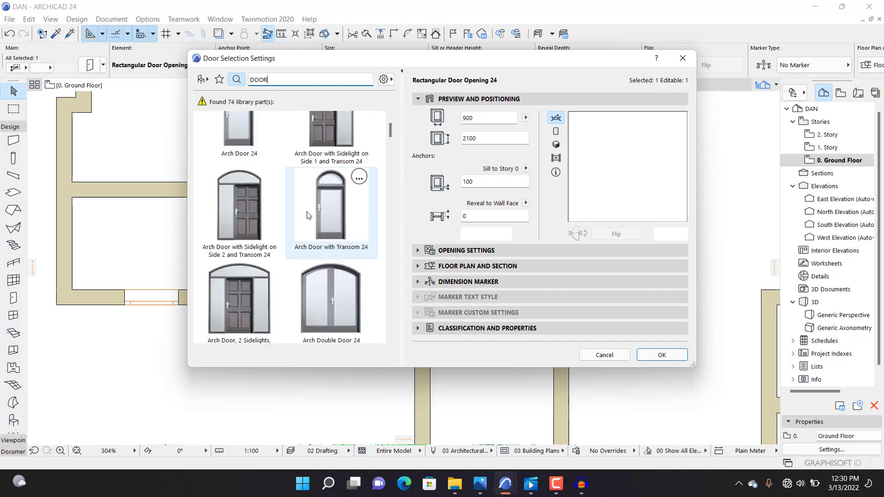
scroll(308, 211, down, 5)
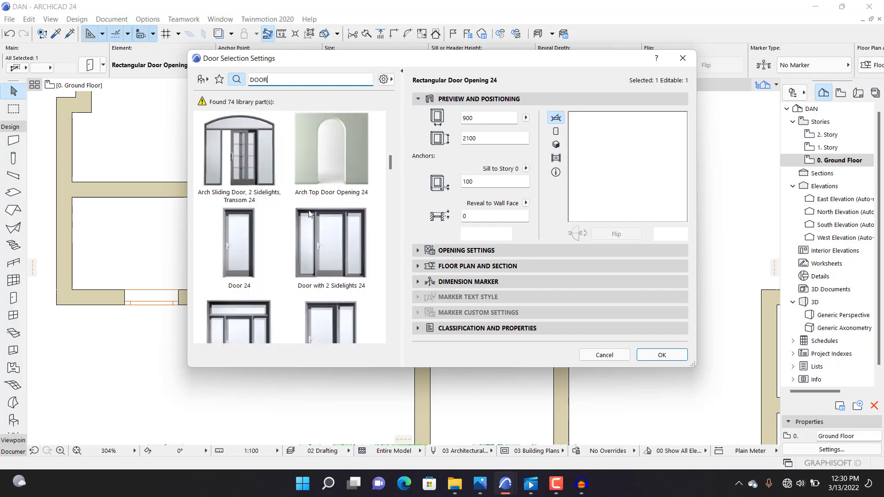
click(263, 253)
Set the partition door's leaf to Style 5 in its hinged door settings and apply the settings
click(472, 251)
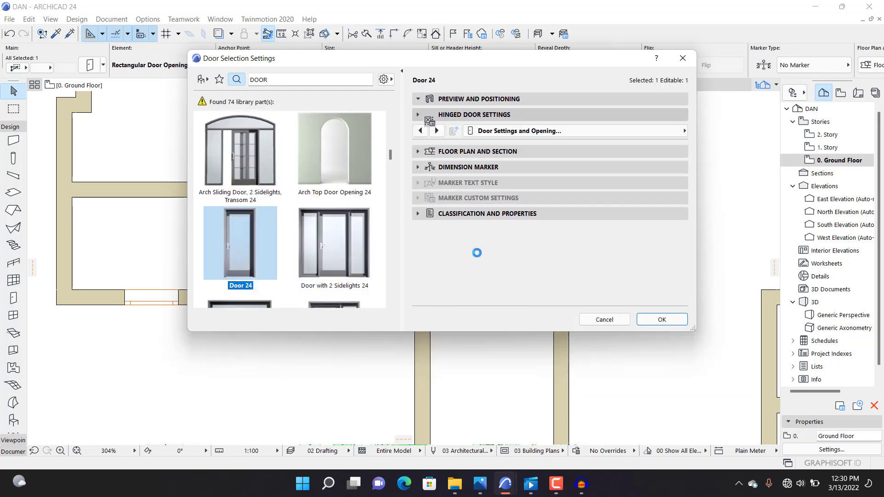
click(473, 198)
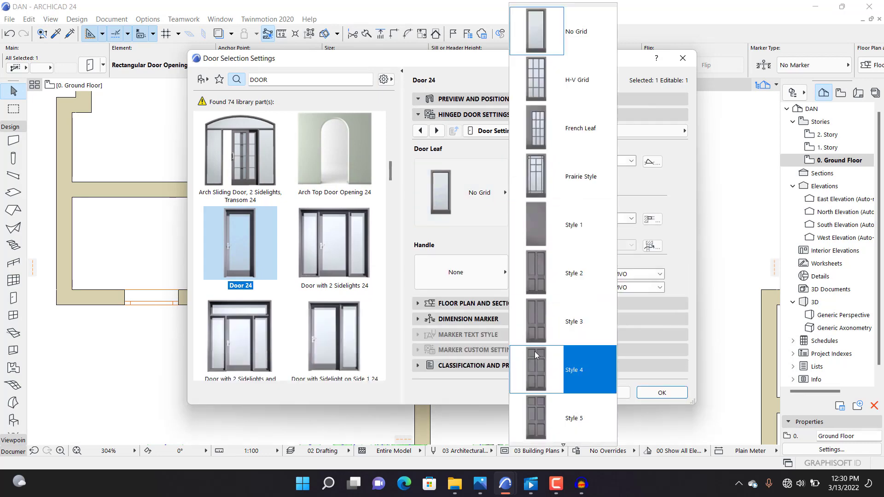
click(537, 410)
click(662, 392)
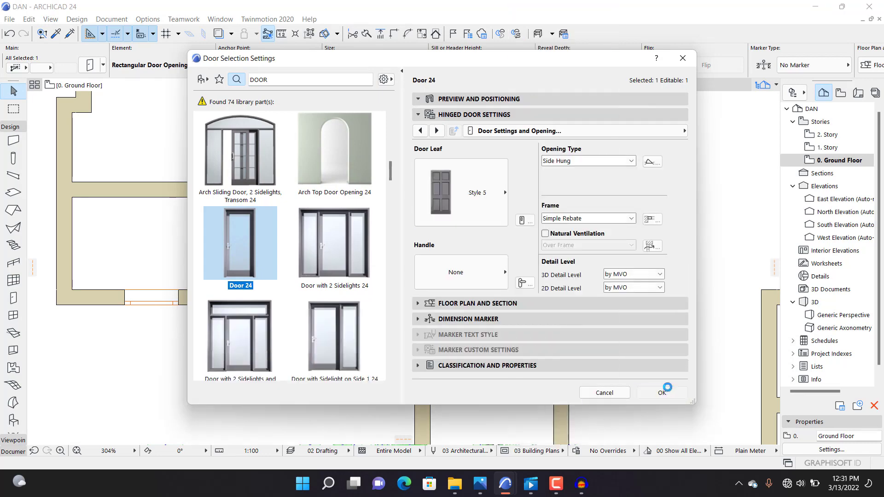
Flip the partition door so it opens into the outer small room, hinged beside the long upper wall, and deselect it
scroll(192, 239, up, 1)
middle_drag(379, 278, 407, 270)
scroll(407, 271, down, 1)
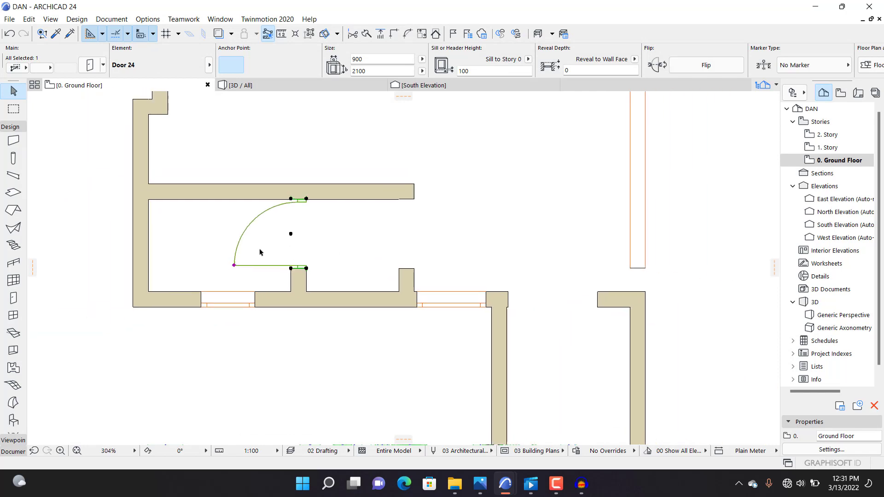
scroll(297, 271, up, 1)
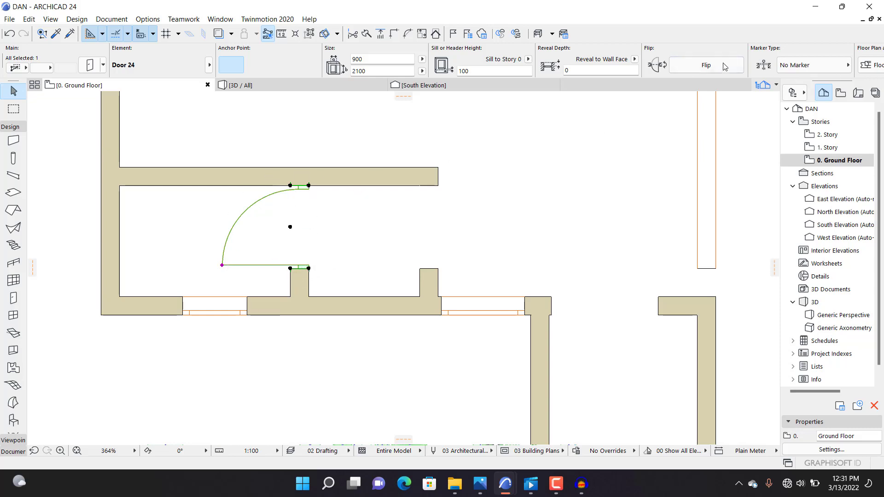
click(676, 63)
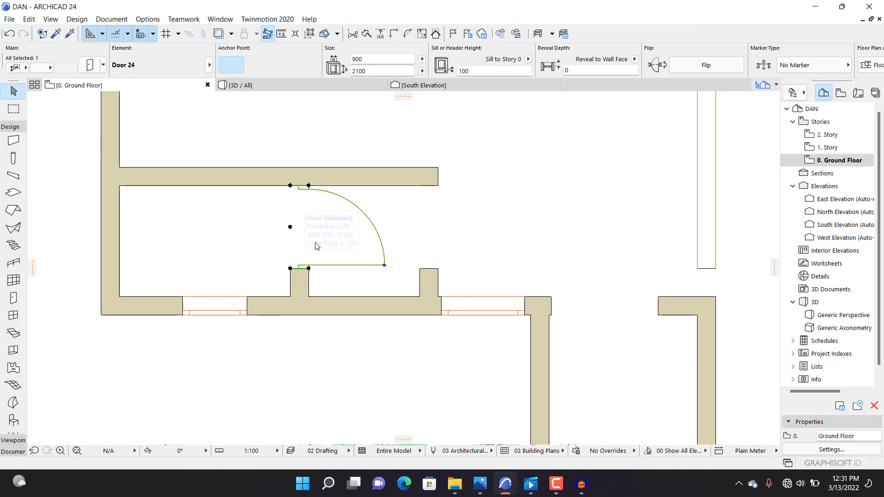
key(ctrl+z)
click(378, 203)
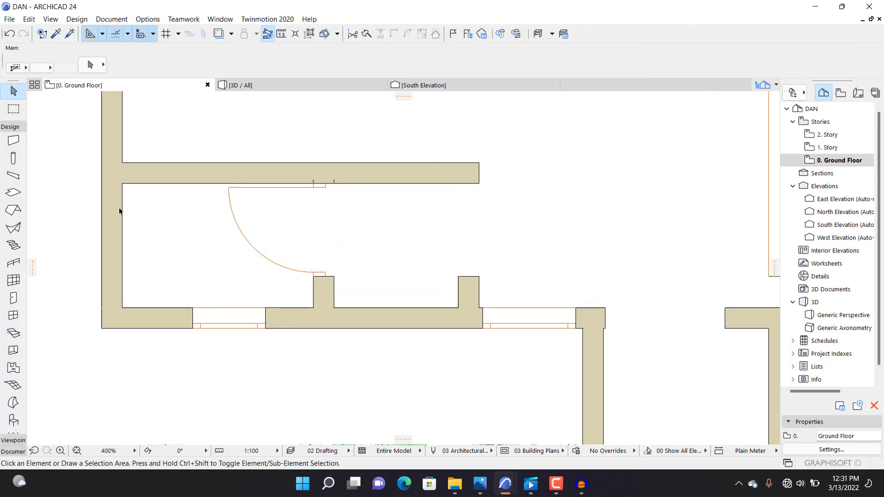
Look over the ground floor plan around the small rooms, the double-door entrance and the rooms still without doors
scroll(234, 263, down, 2)
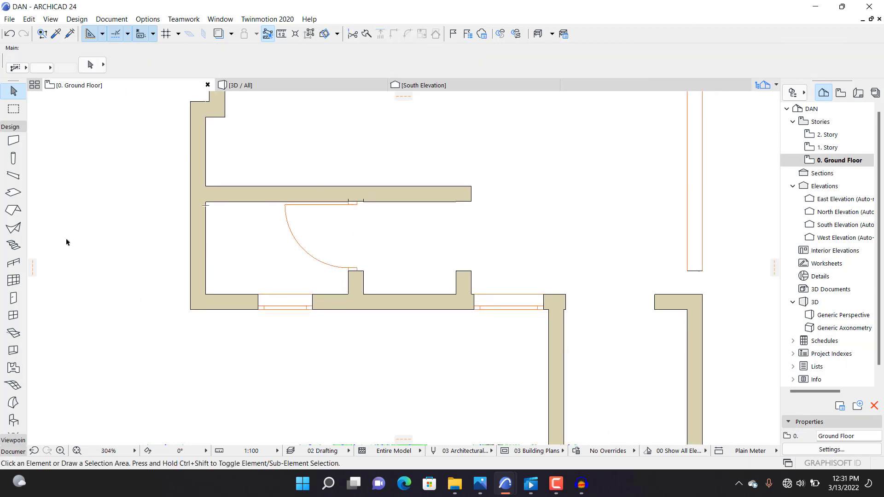
scroll(464, 201, down, 5)
scroll(331, 227, up, 4)
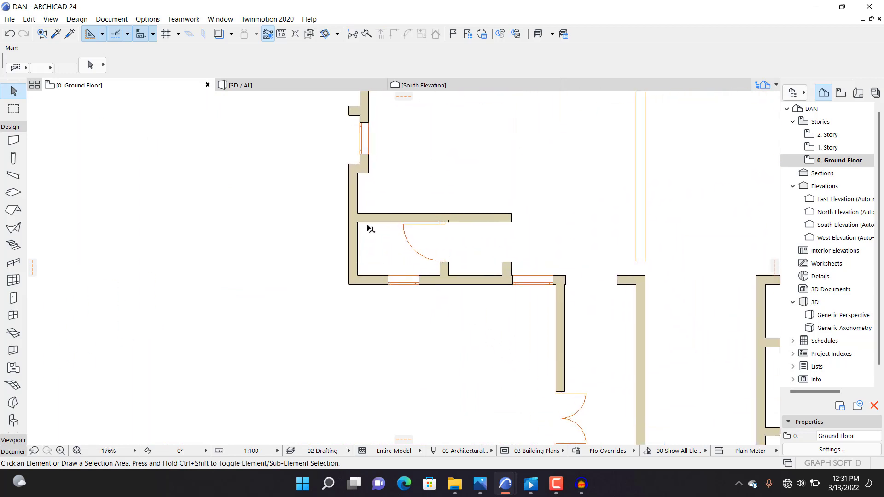
scroll(349, 248, up, 2)
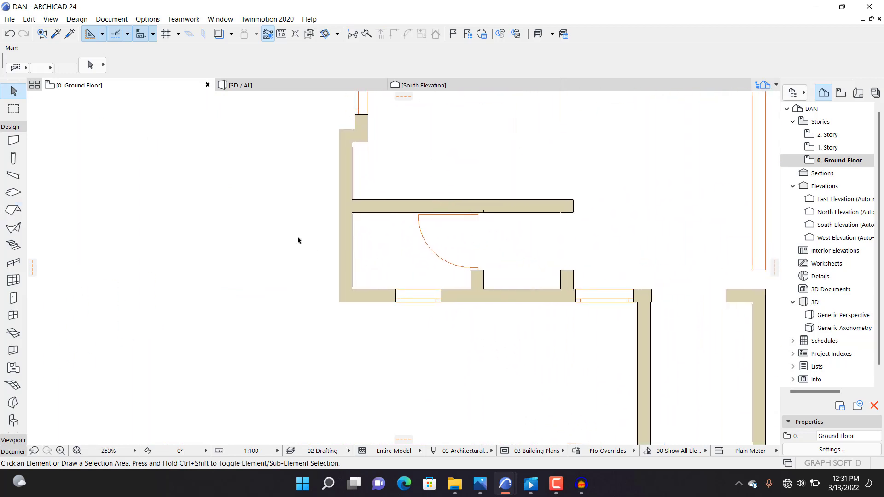
scroll(428, 216, down, 4)
scroll(404, 250, up, 3)
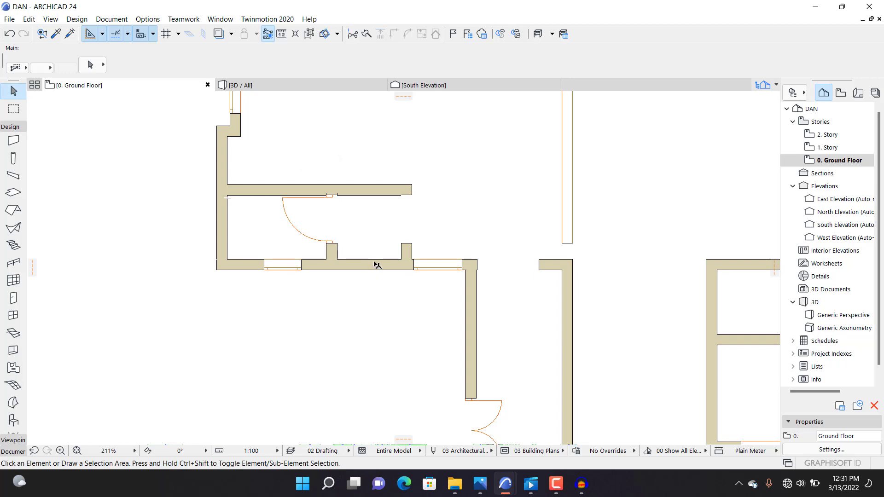
scroll(518, 217, down, 4)
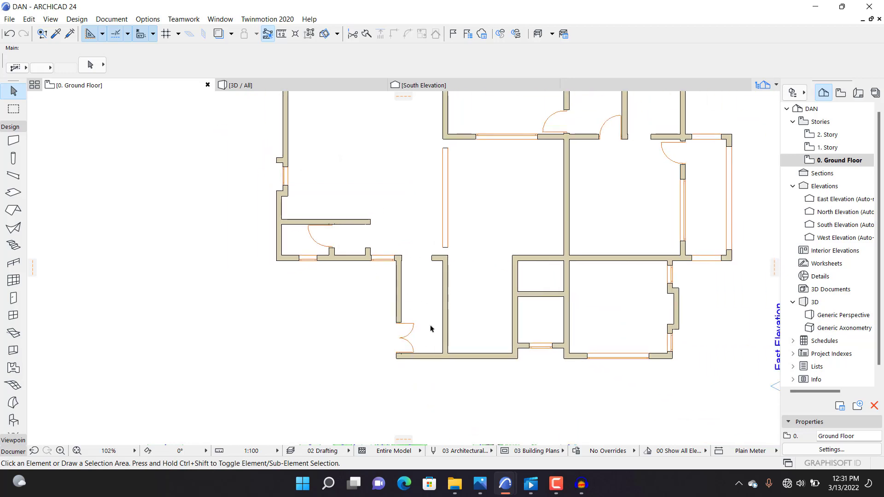
scroll(430, 328, up, 1)
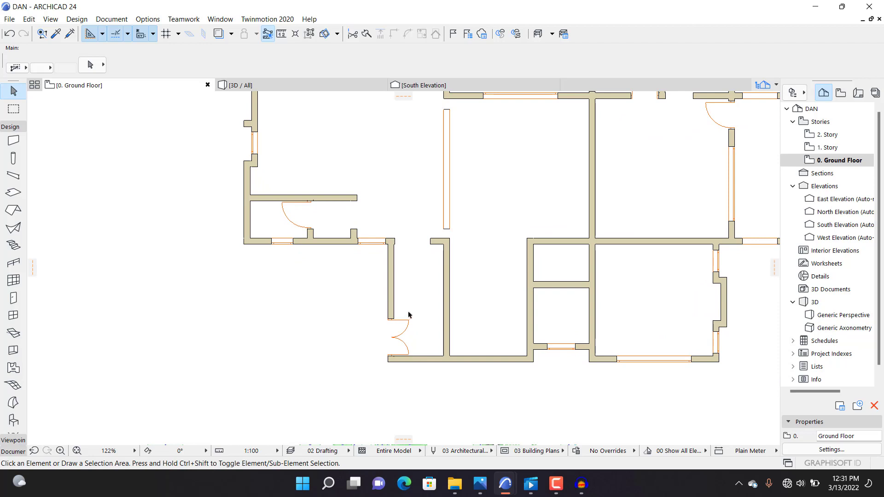
scroll(408, 315, down, 3)
scroll(396, 288, up, 3)
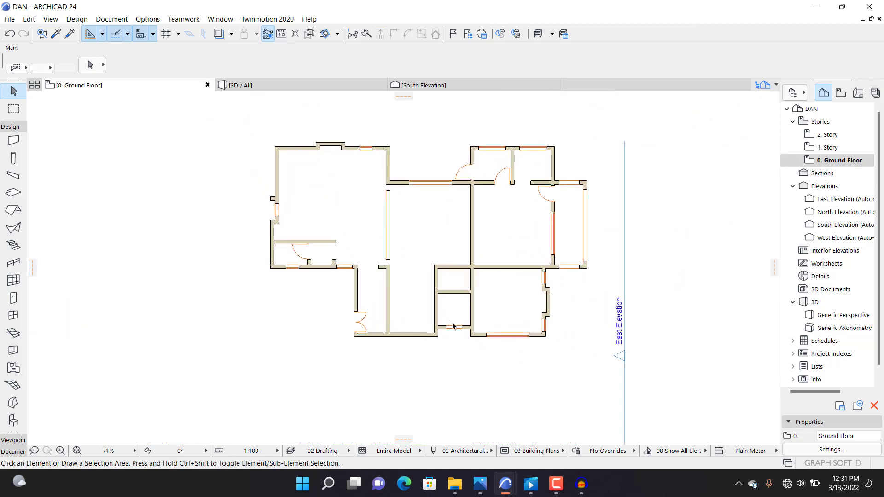
scroll(425, 239, up, 1)
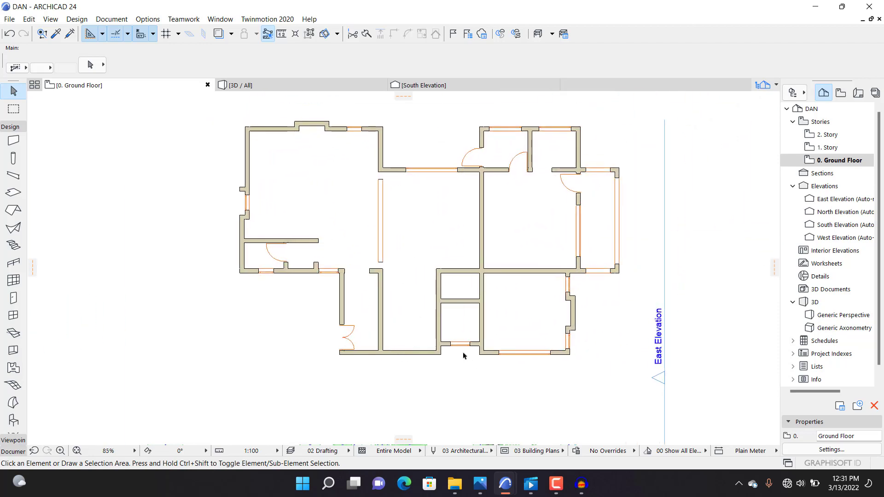
scroll(425, 265, down, 3)
scroll(465, 256, up, 5)
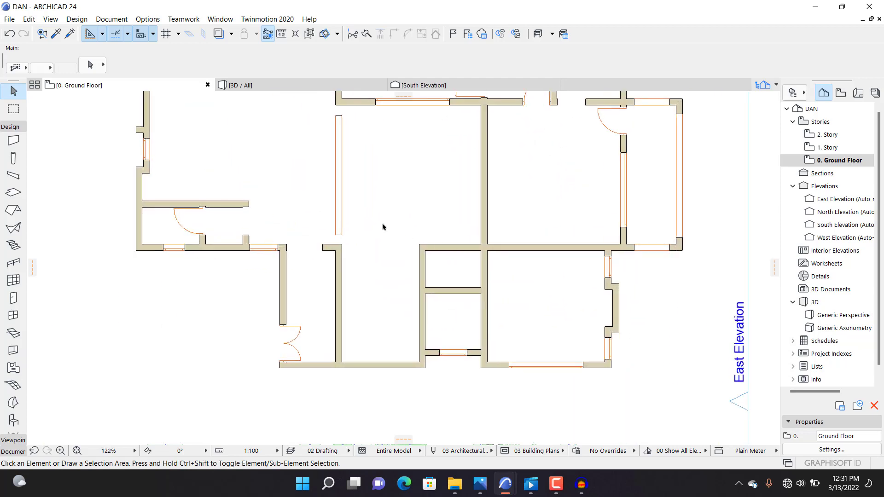
click(13, 298)
scroll(440, 249, up, 4)
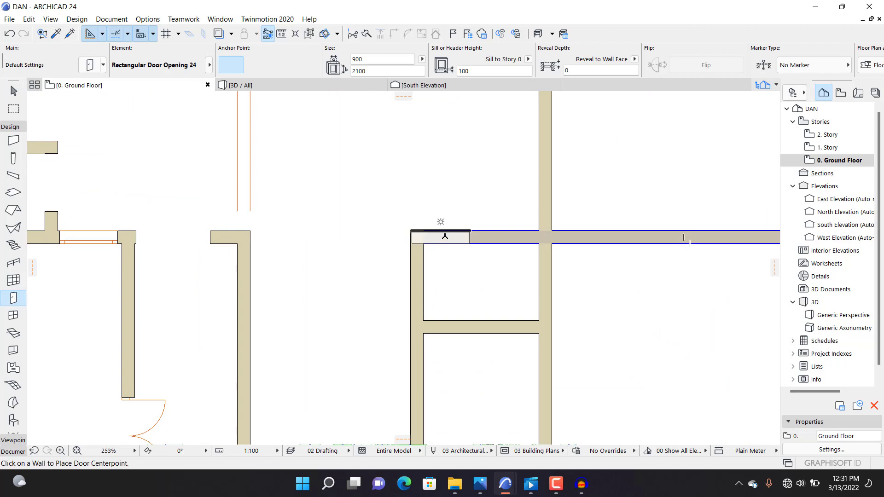
click(452, 231)
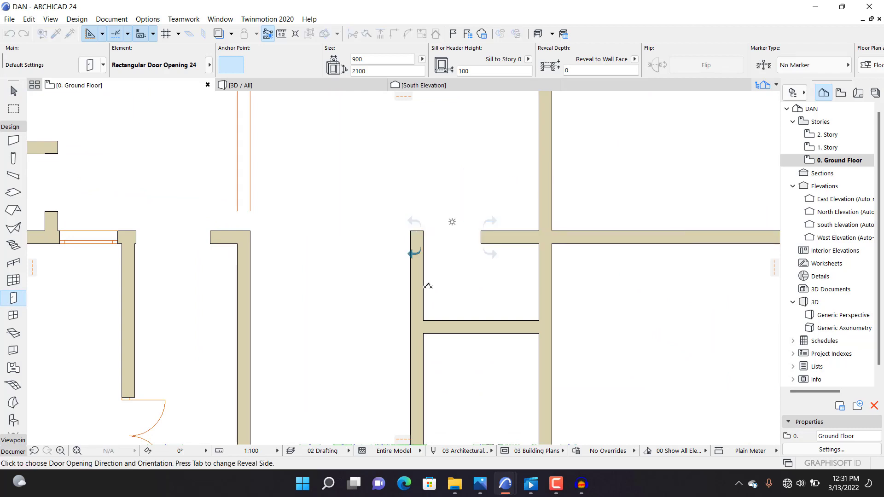
key(Escape)
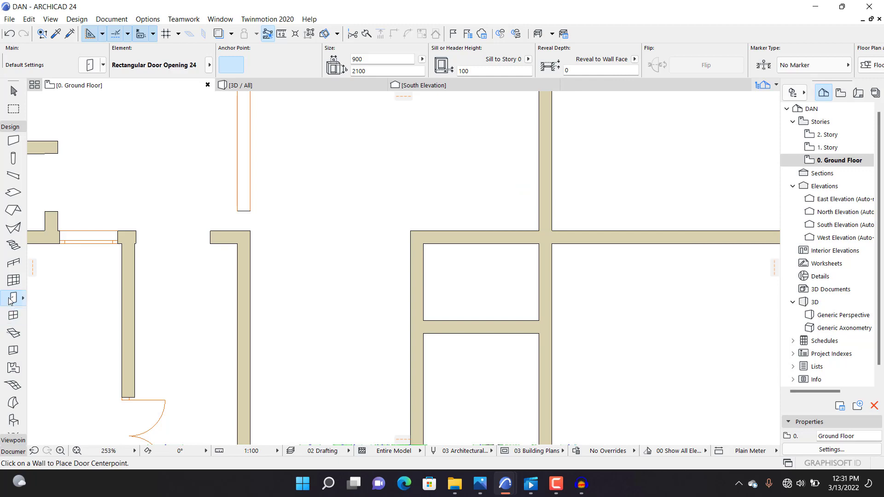
key(ctrl+t)
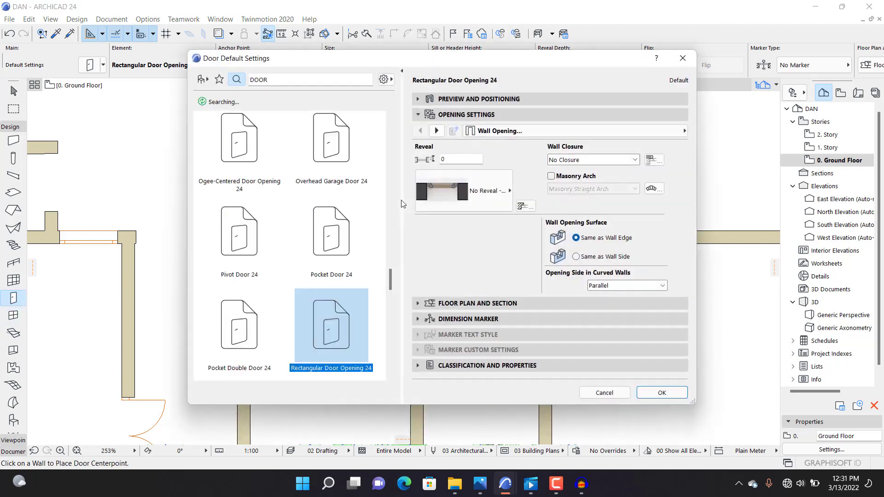
click(683, 59)
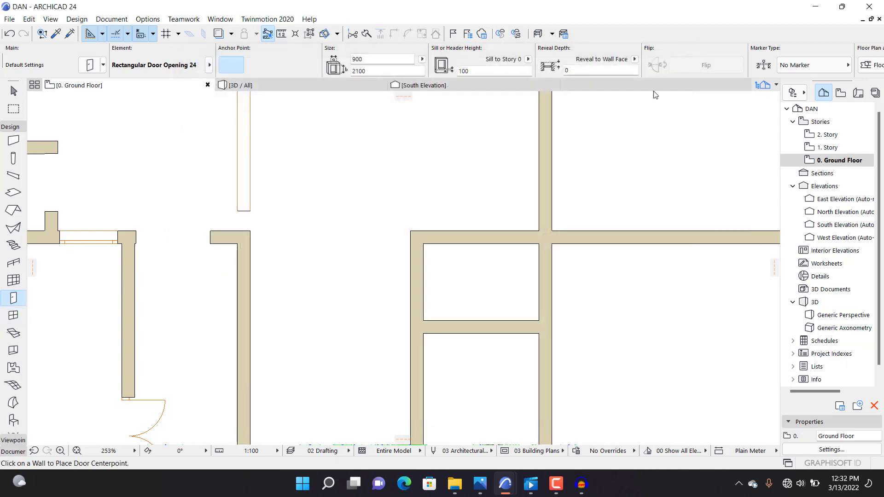
Place a 900 x 2100 rectangular door opening between the upper small lower-wing room and the adjoining large room, just below the long horizontal wall
click(538, 273)
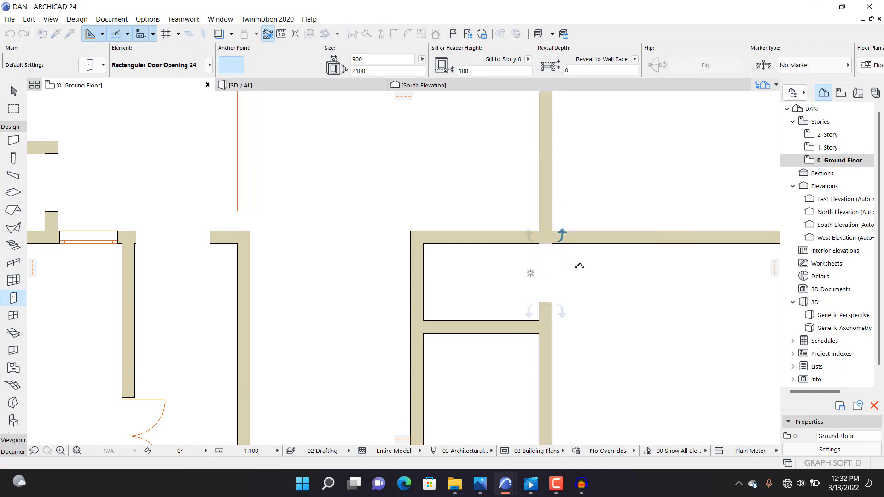
click(514, 299)
scroll(514, 299, down, 5)
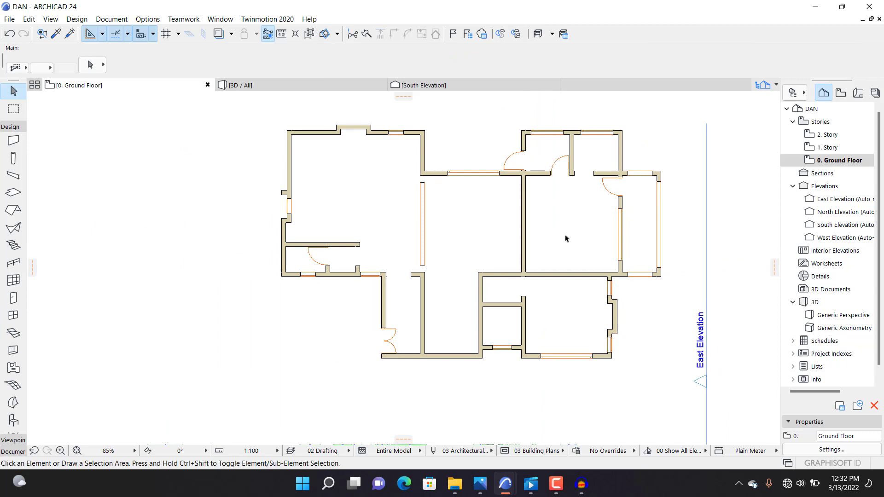
scroll(515, 312, up, 3)
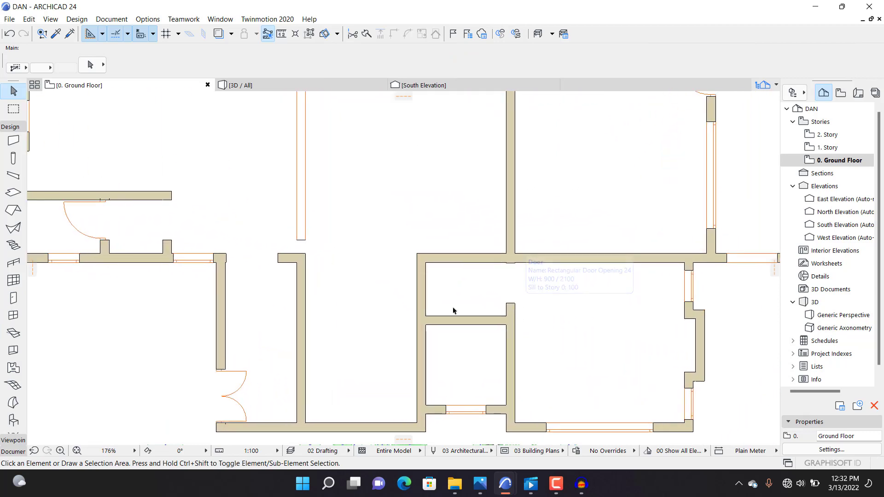
Set the default door to the Door 24 library type with a Style 5 leaf and apply the settings
click(13, 297)
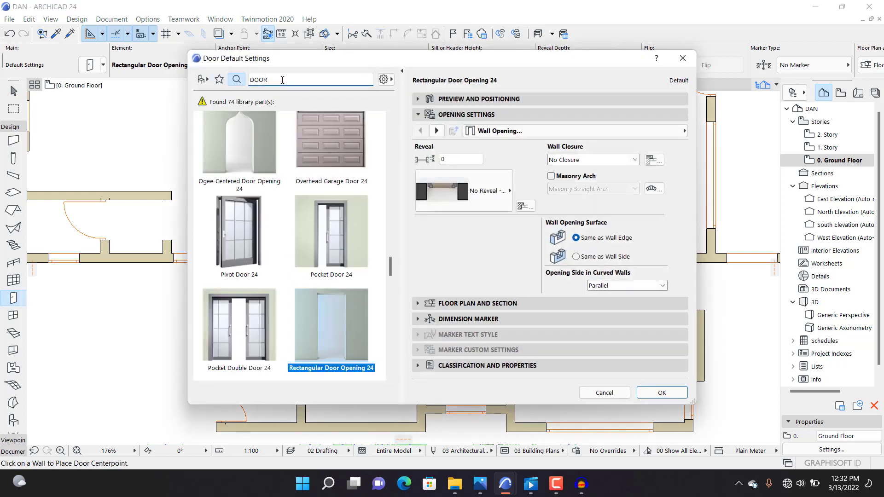
scroll(267, 240, down, 2)
scroll(267, 230, down, 15)
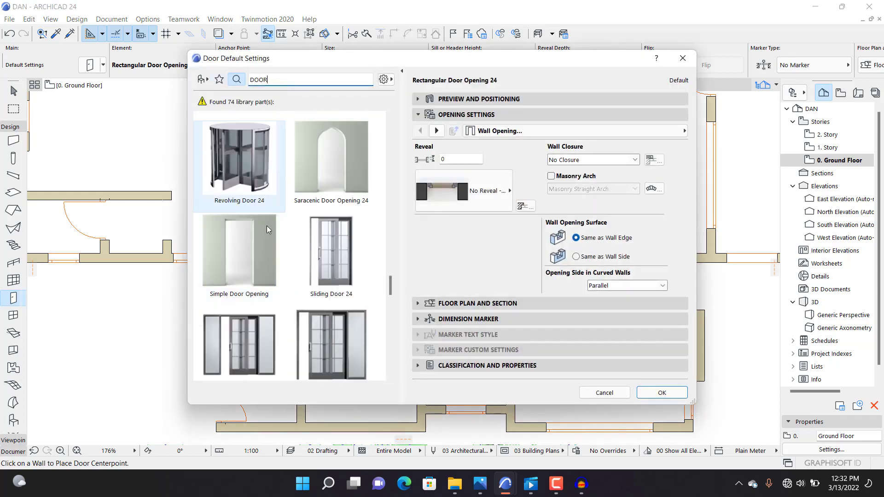
scroll(271, 236, down, 3)
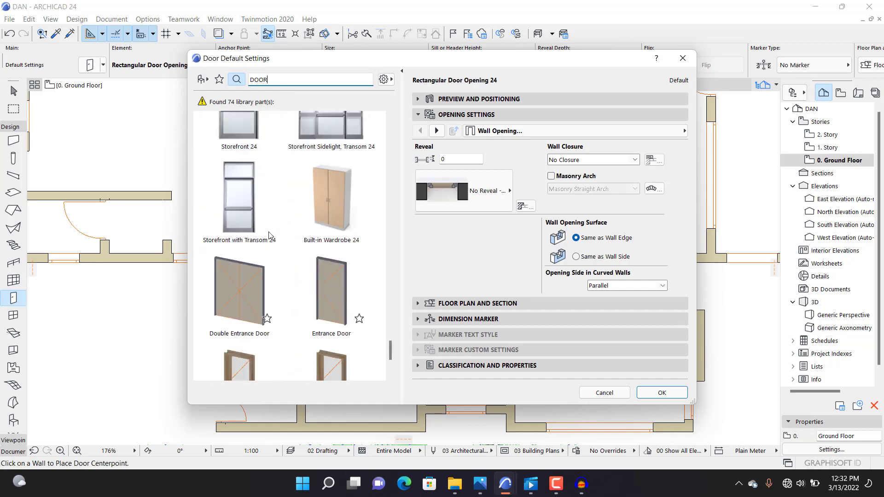
scroll(276, 242, up, 12)
scroll(285, 247, up, 10)
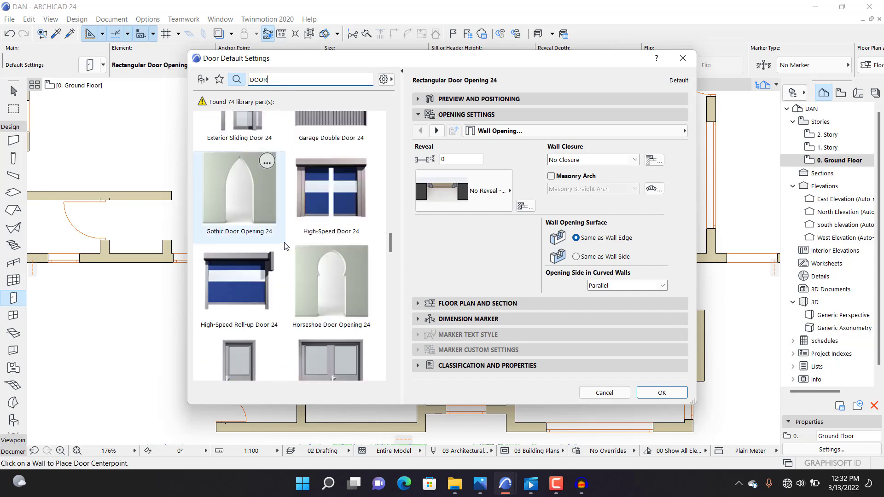
scroll(281, 241, up, 2)
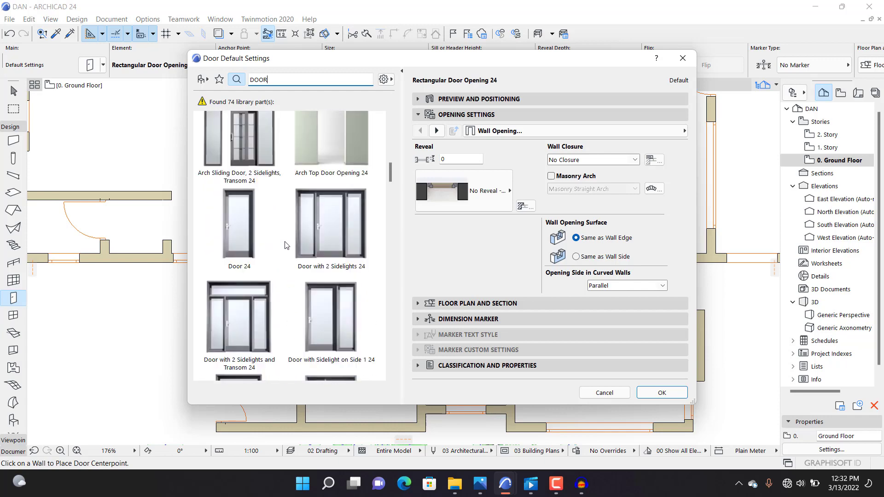
click(223, 234)
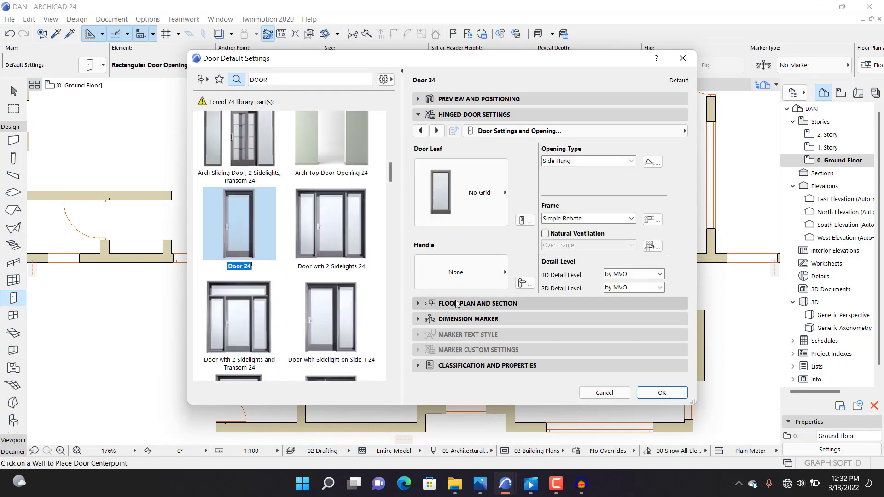
click(461, 206)
click(539, 375)
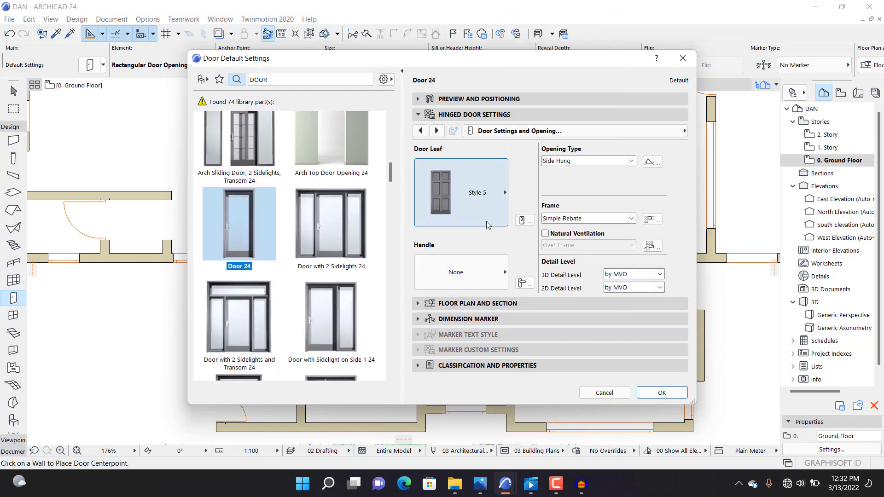
click(661, 392)
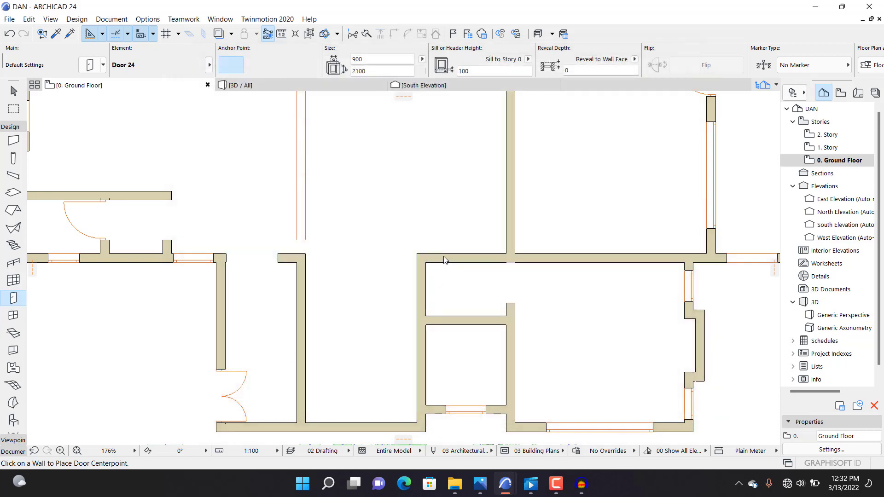
Place a Door 24 in the long wall above the upper small room, hinged at the corner and opening into that room
scroll(434, 268, up, 1)
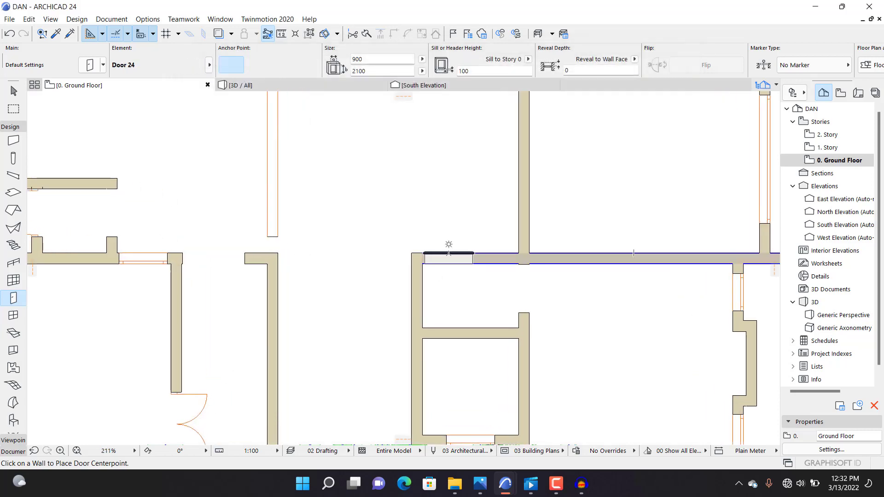
click(447, 254)
click(415, 273)
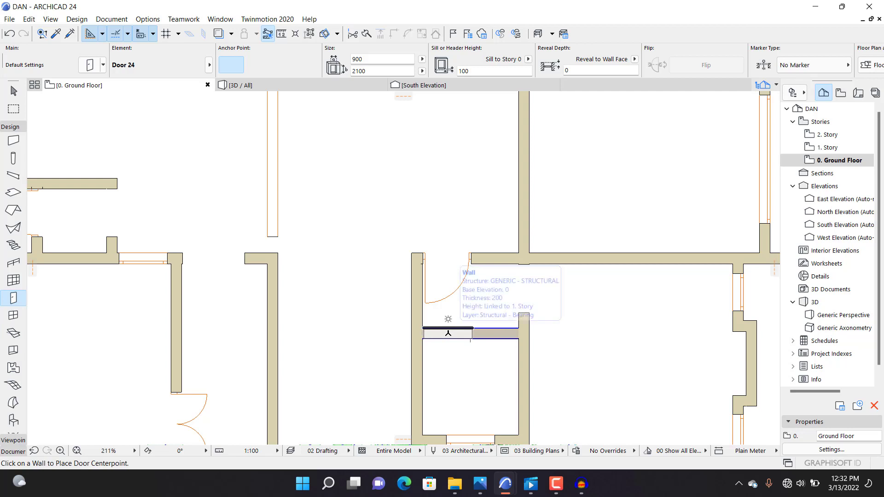
Place a Door 24 in the partition between the two small rooms, opening into the lower one and hinged beside the large room's wall
click(493, 339)
click(467, 367)
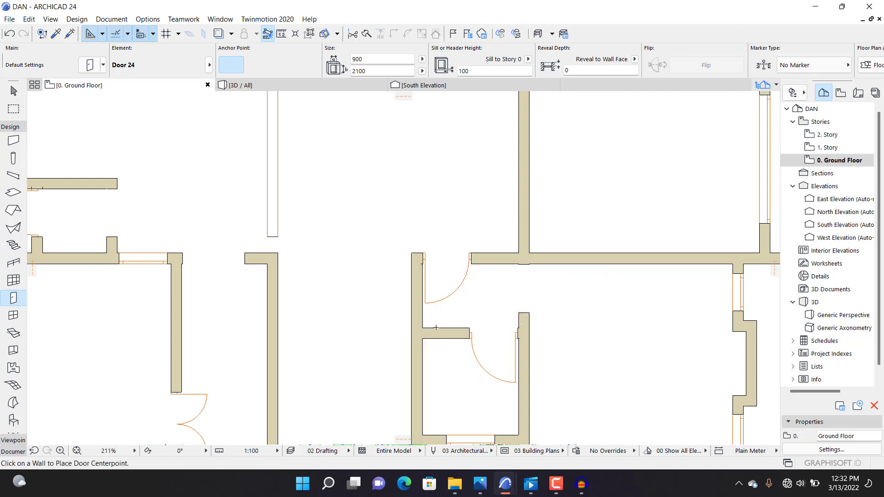
key(Escape)
Look over the ground floor plan to check the placed doors and the walls between the main rooms
scroll(473, 247, down, 5)
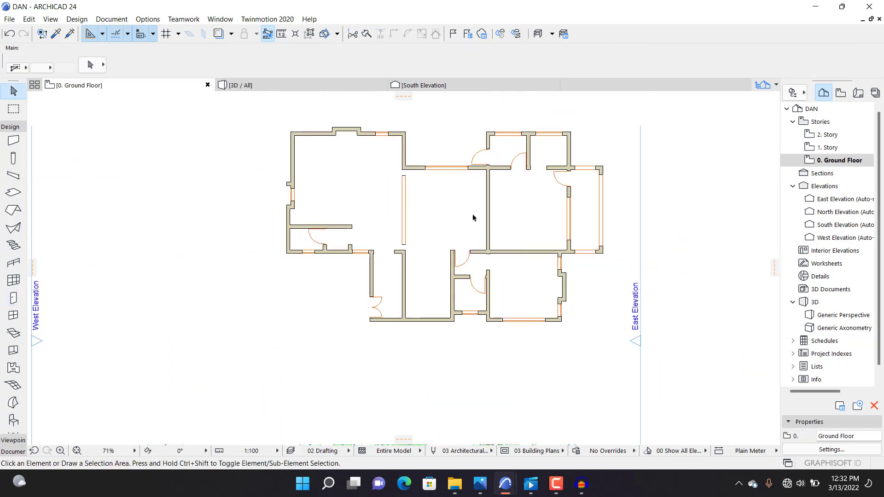
scroll(532, 280, up, 1)
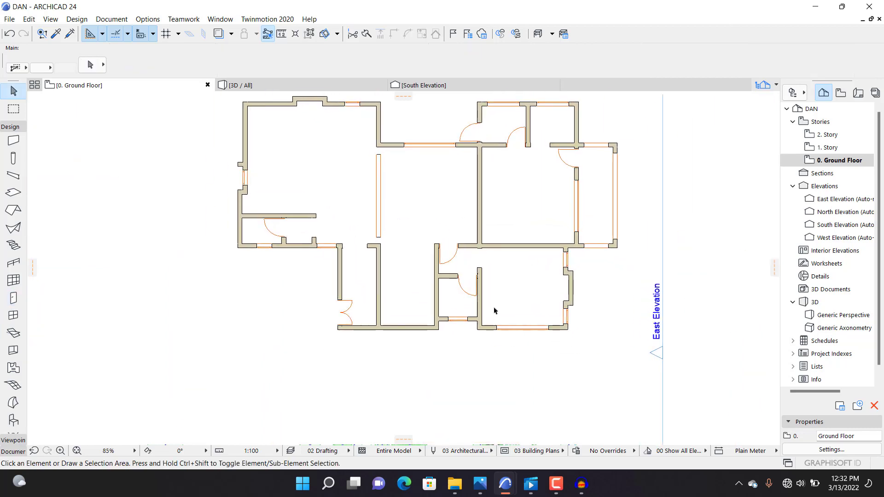
scroll(496, 306, down, 1)
scroll(495, 278, up, 1)
scroll(512, 278, down, 1)
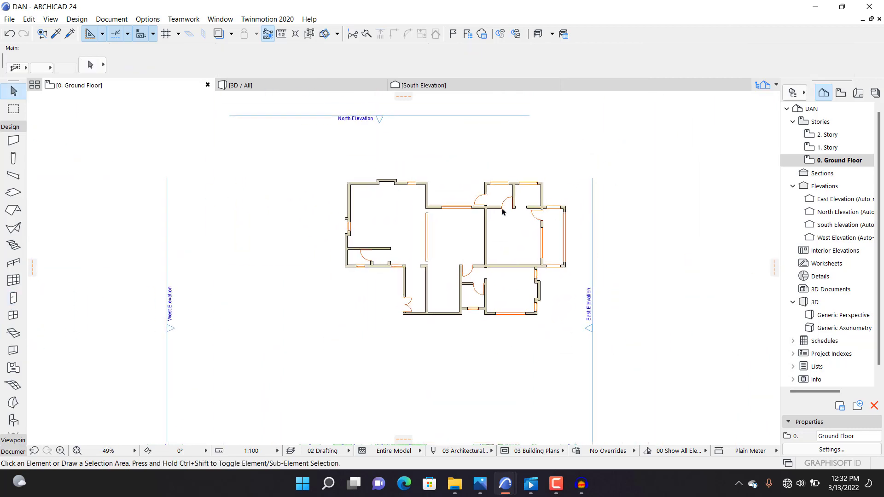
scroll(430, 229, up, 3)
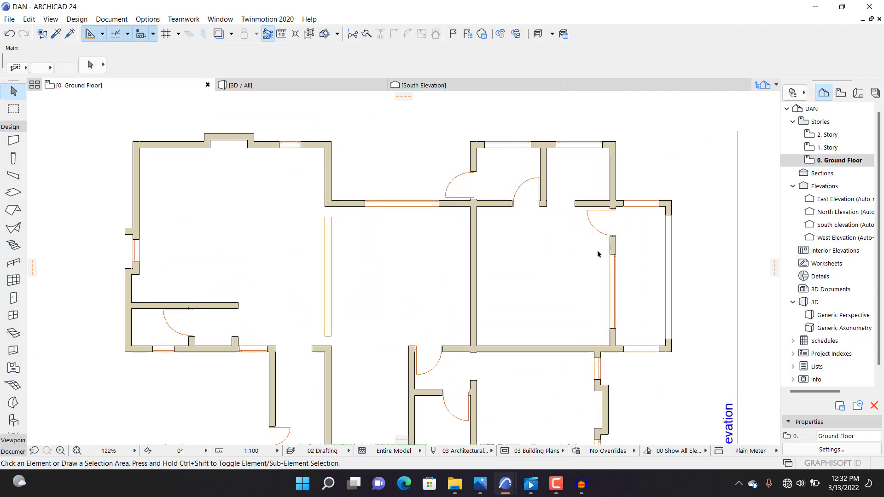
scroll(425, 247, up, 1)
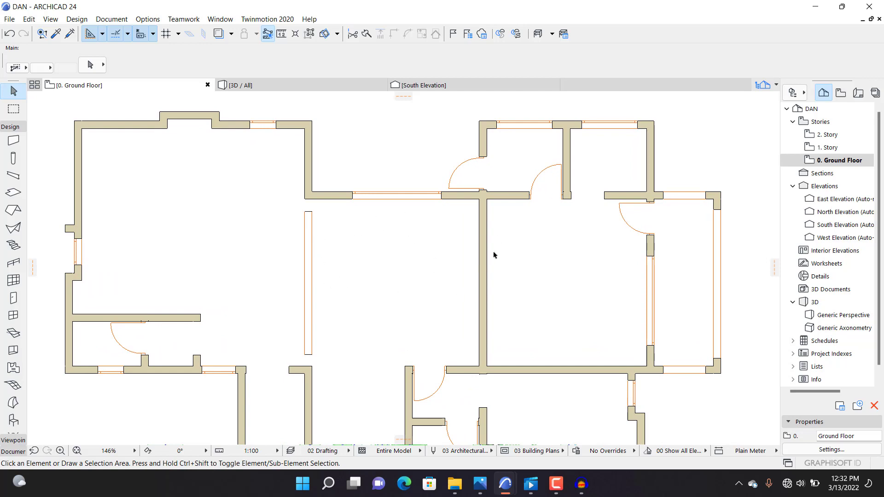
Examine the long vertical wall dividing the two central rooms and the wall with the wide opening
click(309, 204)
click(440, 240)
click(485, 223)
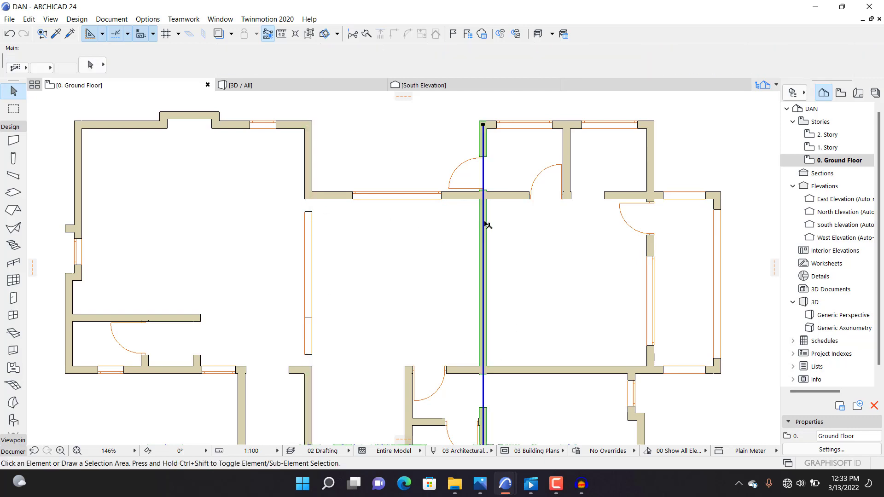
scroll(465, 209, down, 4)
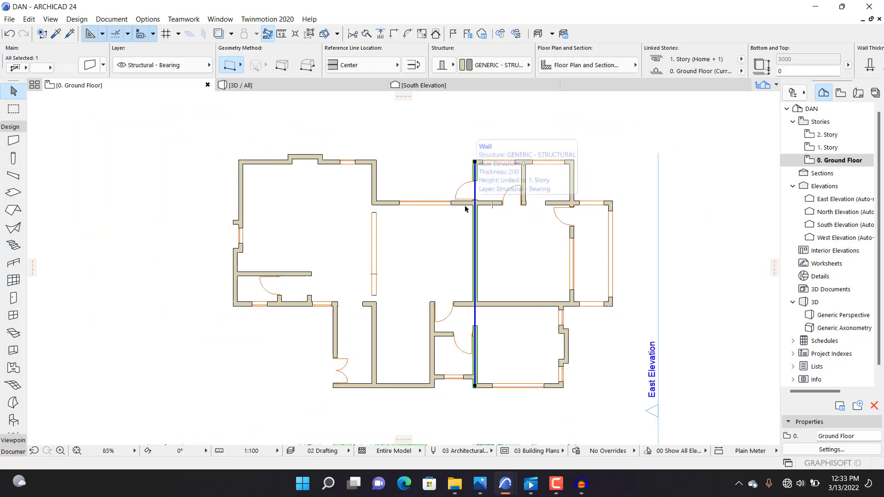
scroll(390, 241, up, 4)
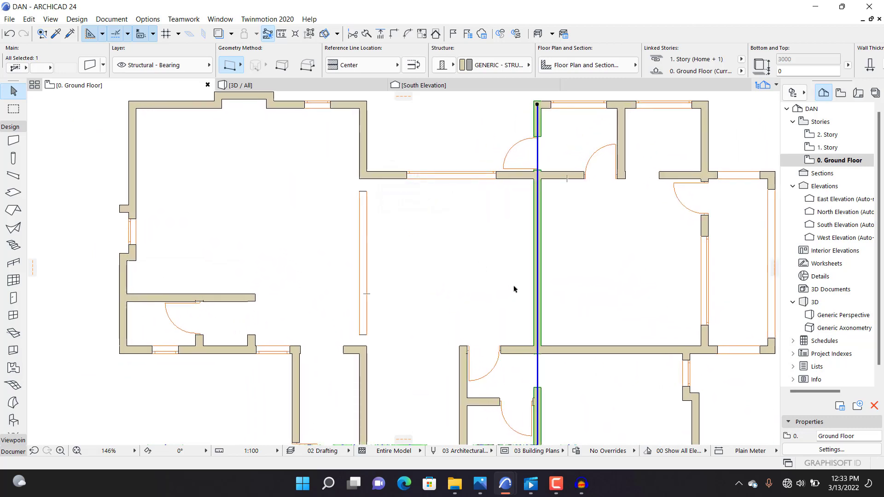
key(Escape)
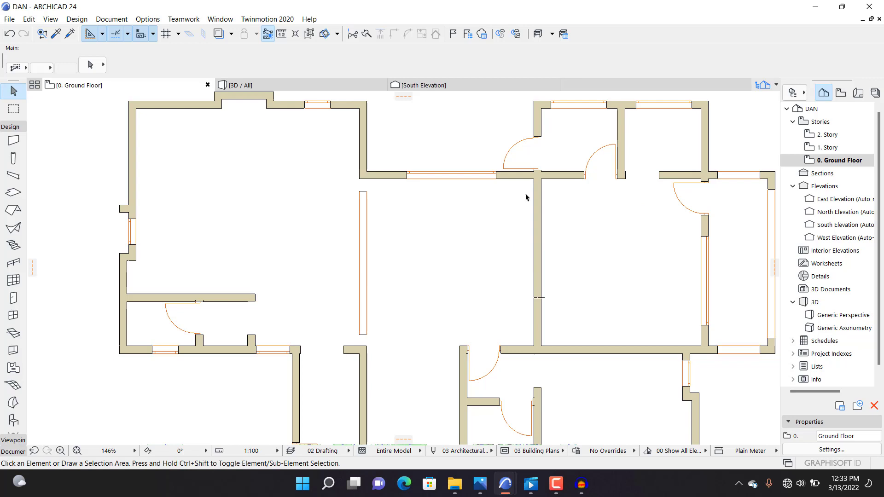
scroll(430, 233, down, 4)
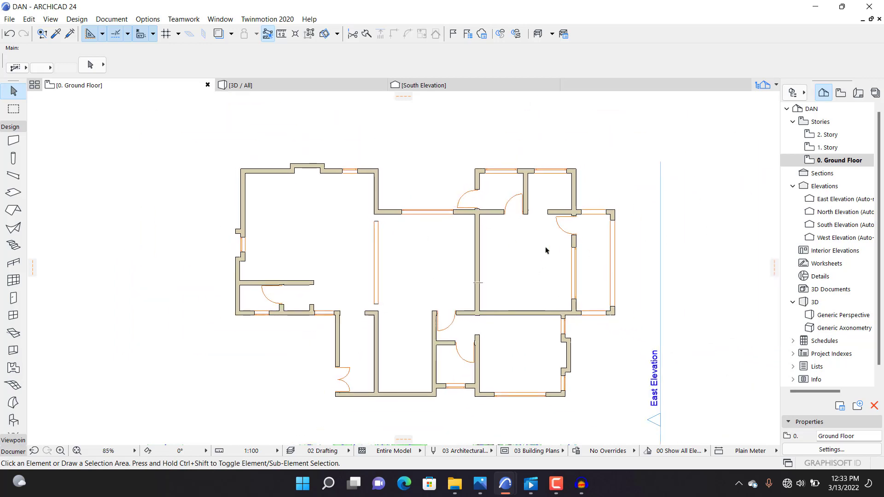
scroll(444, 217, up, 5)
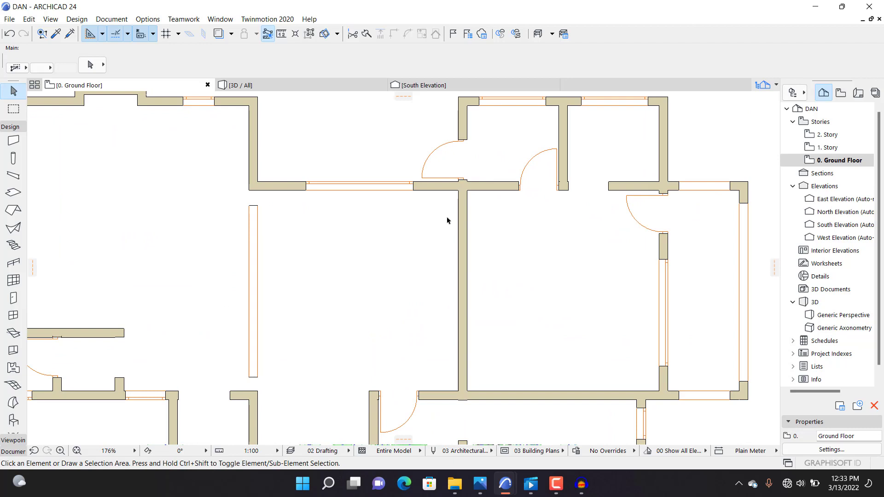
click(462, 227)
click(472, 192)
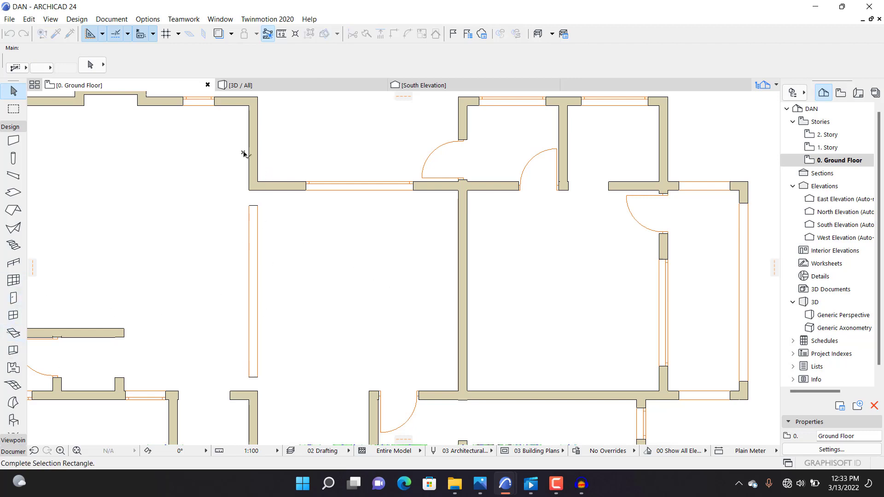
click(256, 251)
scroll(255, 186, down, 4)
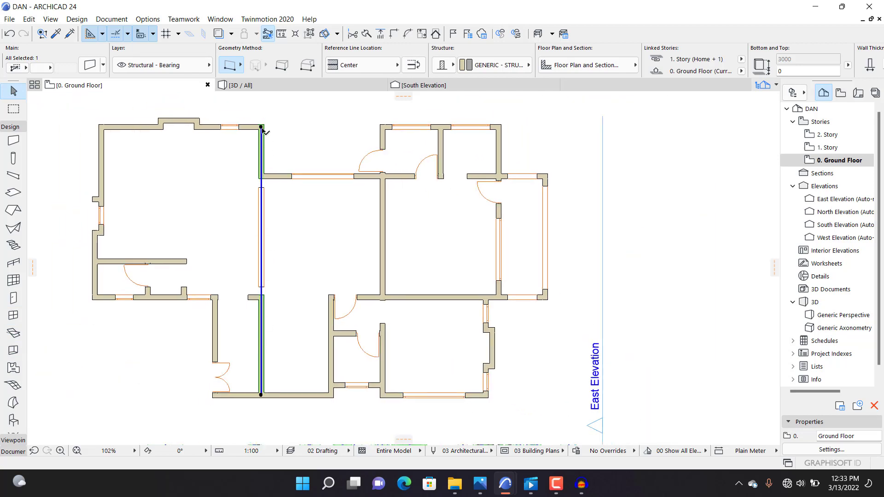
scroll(389, 222, up, 2)
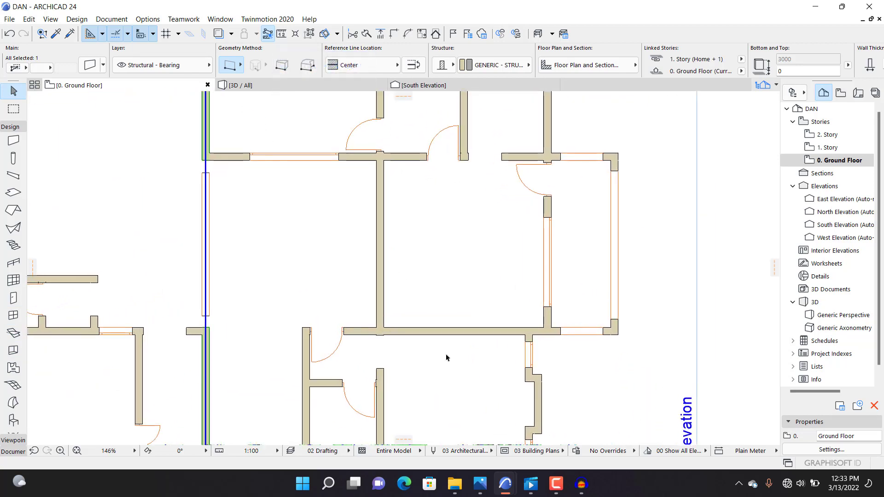
Trim away the section of the vertical dividing wall between the upper and lower horizontal walls of the central rooms
click(428, 331)
scroll(400, 171, up, 2)
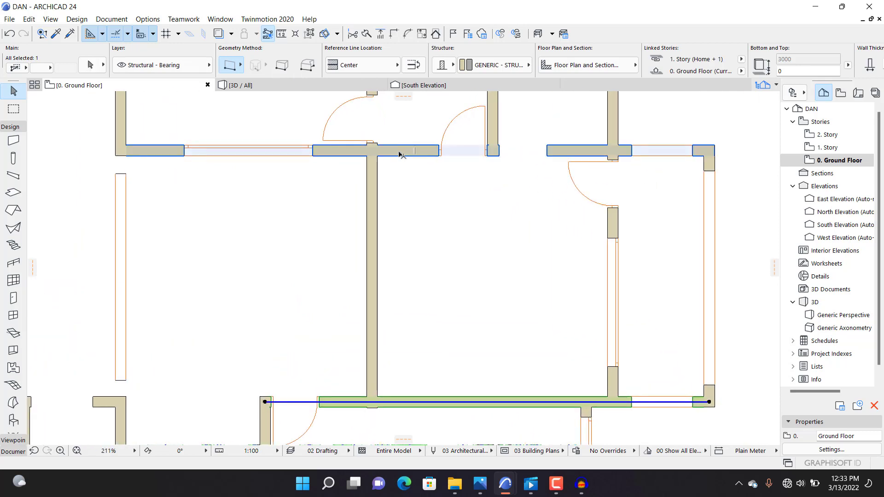
shift+click(394, 152)
scroll(422, 199, down, 1)
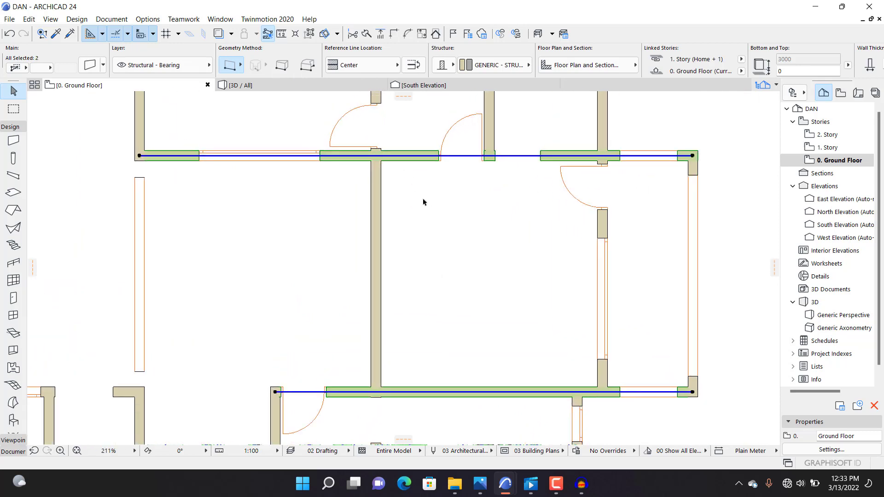
ctrl+click(387, 238)
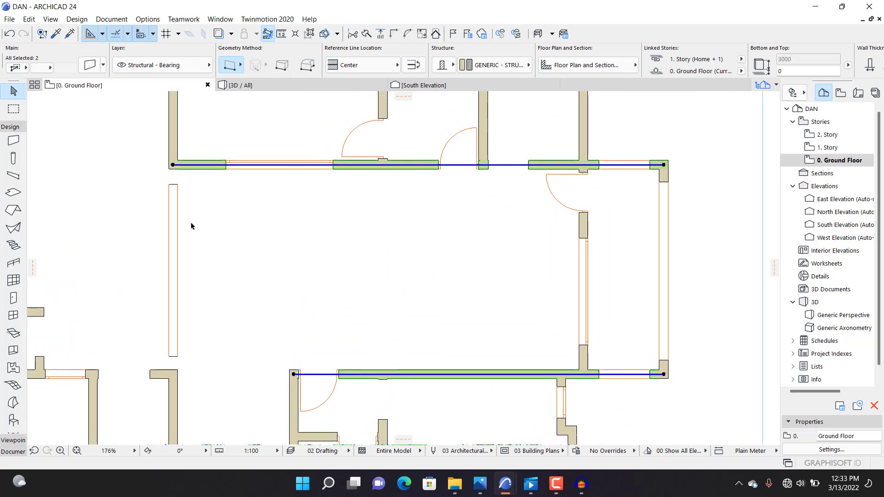
Copy the vertical wall containing the wide opening 4700 mm to the right, onto the line of the trimmed dividing wall
click(179, 181)
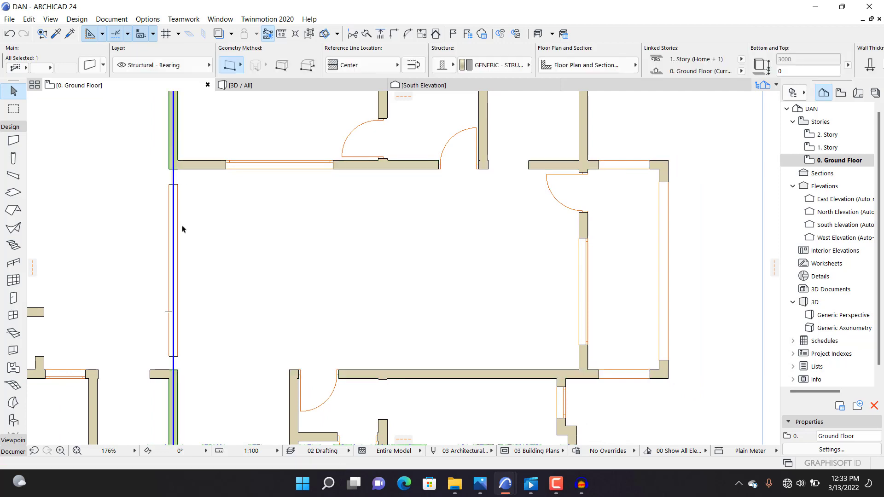
key(ctrl+d)
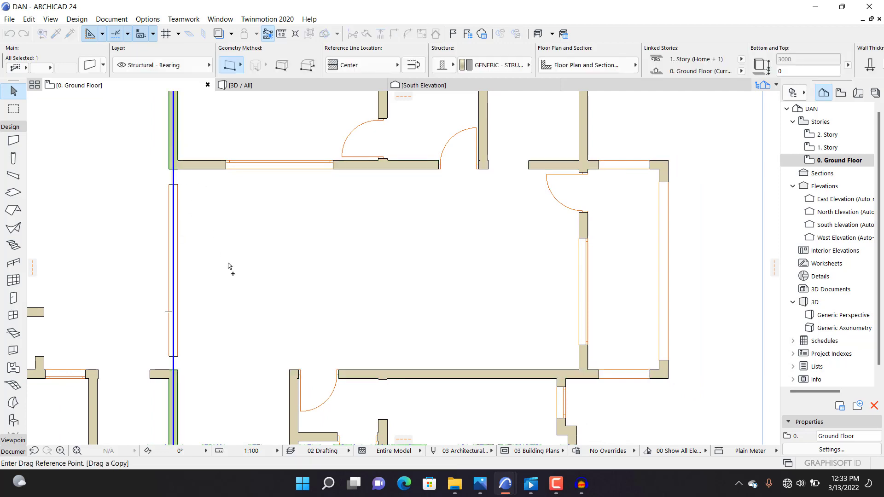
scroll(229, 264, down, 5)
scroll(202, 188, up, 3)
click(210, 189)
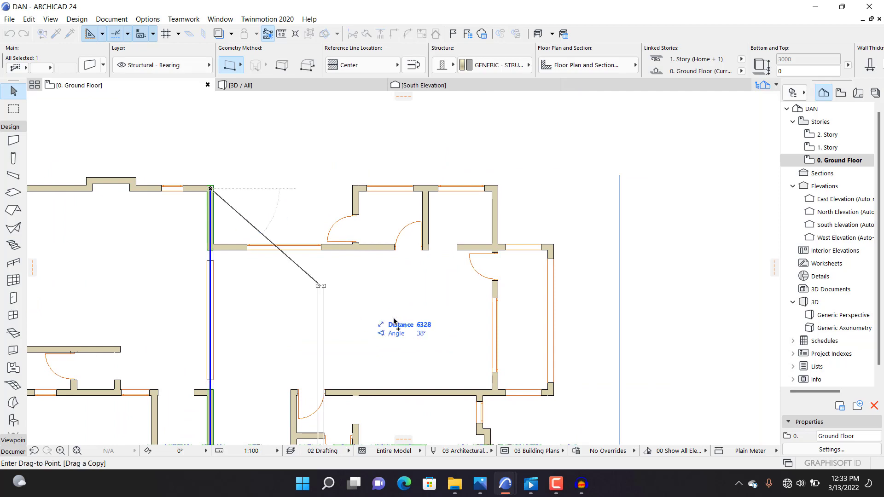
scroll(357, 249, up, 3)
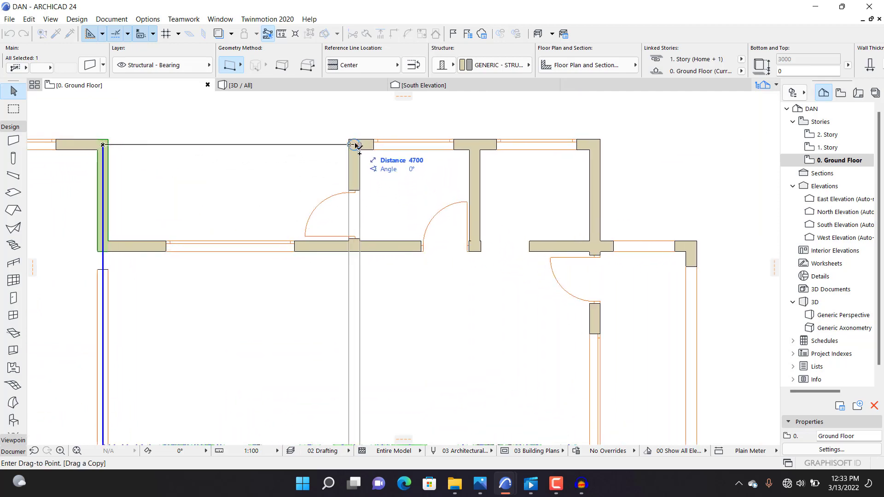
click(357, 146)
scroll(355, 144, down, 4)
scroll(355, 144, up, 4)
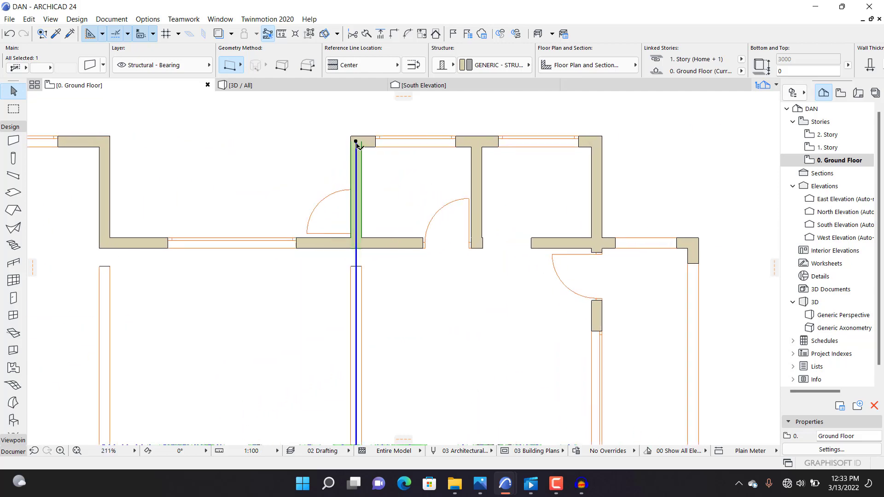
Shorten the copied wall's upper end down to the centre of the central room's upper horizontal wall
click(356, 143)
scroll(357, 246, up, 3)
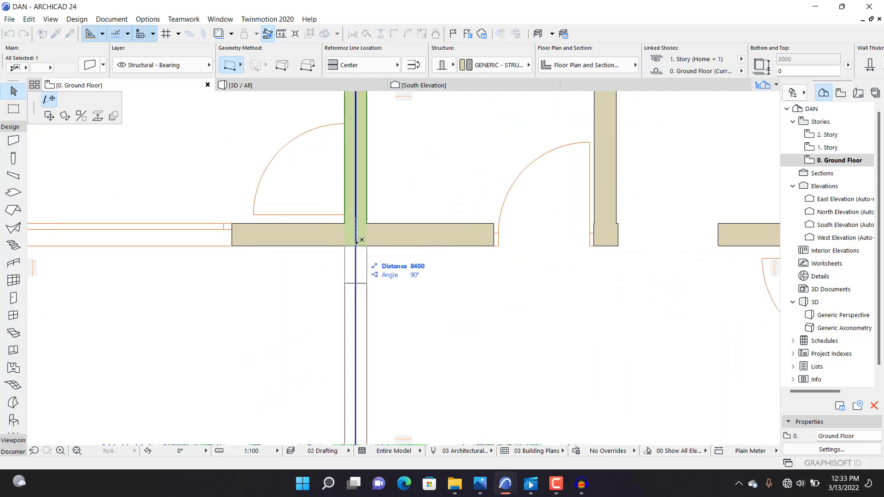
scroll(354, 258, down, 3)
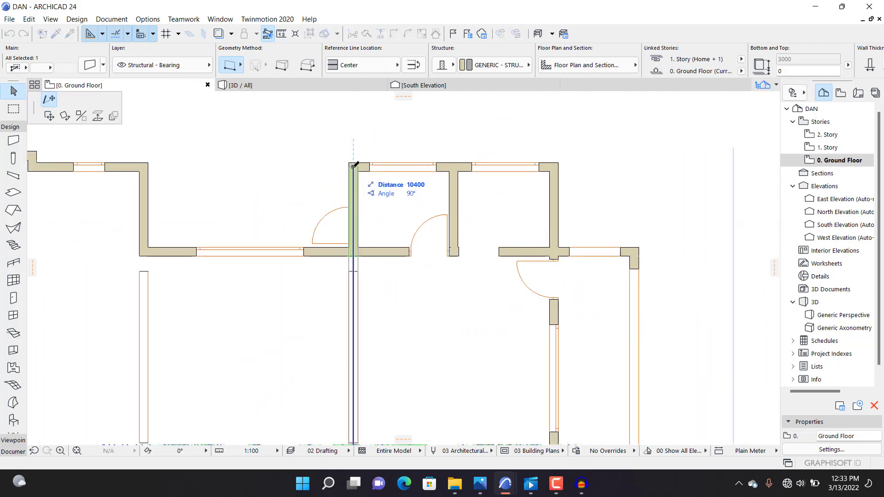
scroll(359, 302, up, 3)
click(351, 214)
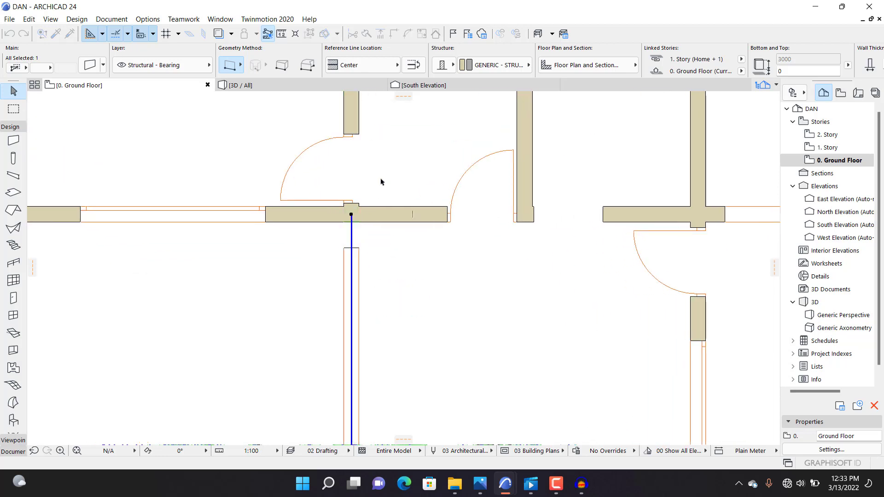
Shorten the copied wall's lower end up to the centre of the central room's lower horizontal wall
scroll(385, 335, down, 6)
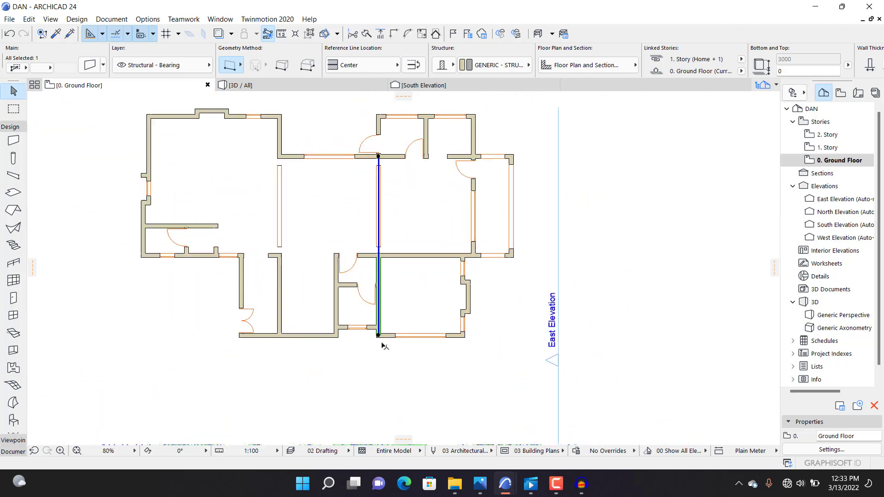
scroll(385, 346, up, 6)
click(374, 324)
scroll(374, 323, down, 3)
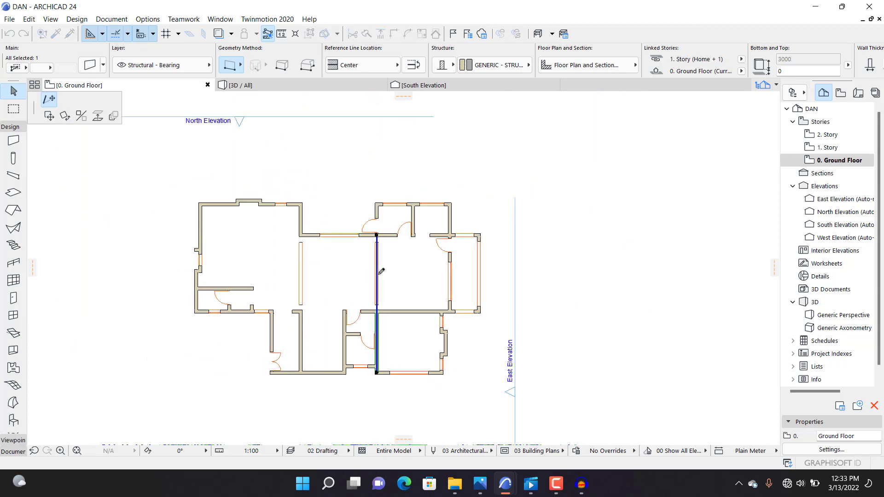
scroll(380, 299, up, 5)
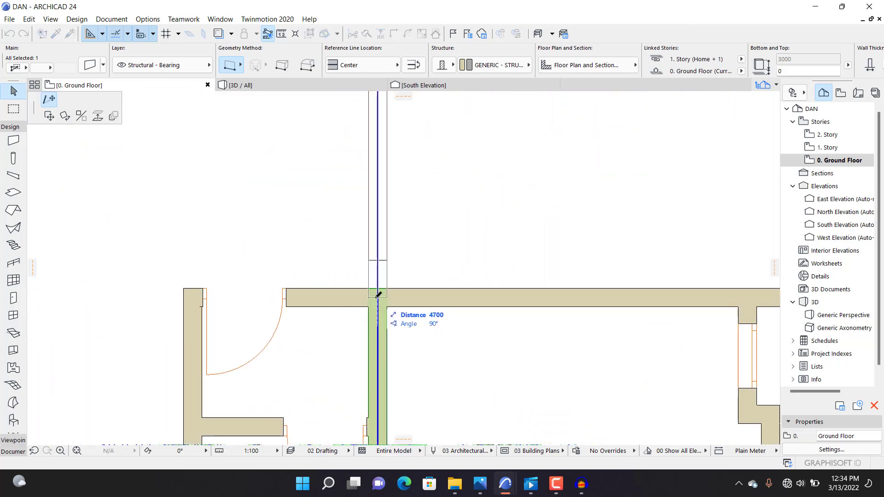
click(378, 295)
scroll(381, 313, down, 3)
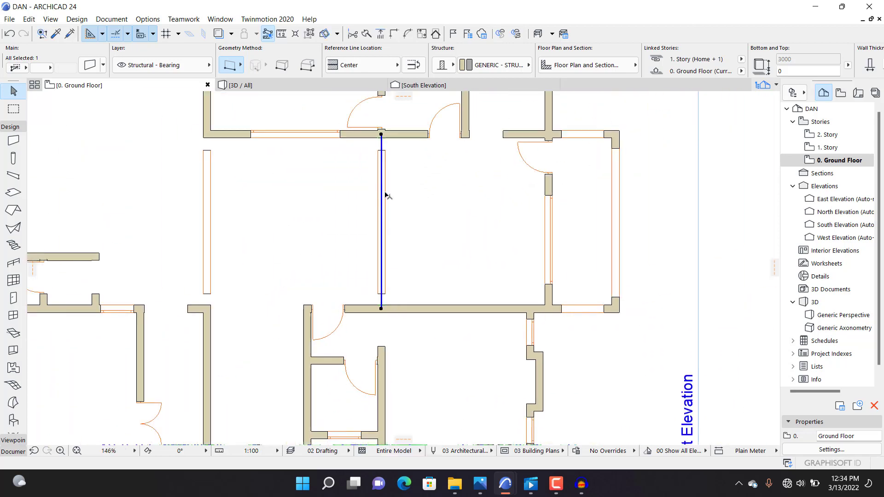
Examine the copied wall and its wide opening between the central rooms in the 3D view
click(333, 85)
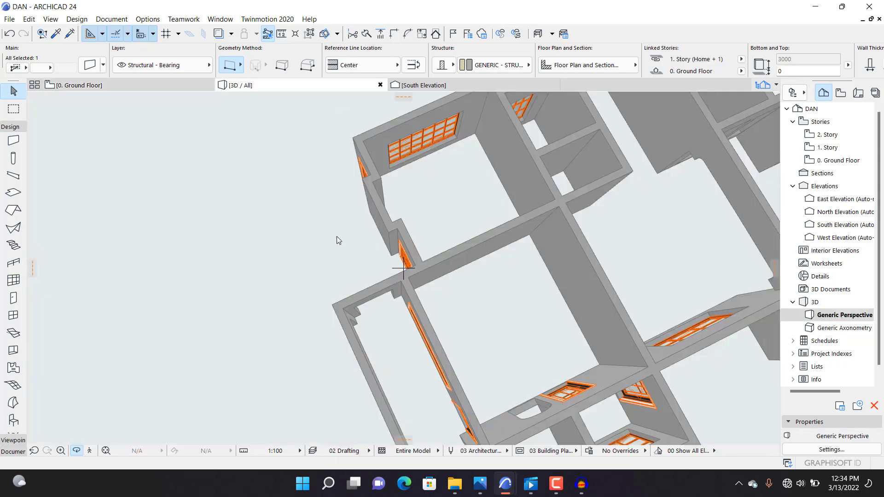
scroll(284, 265, down, 4)
drag(517, 272, 237, 230)
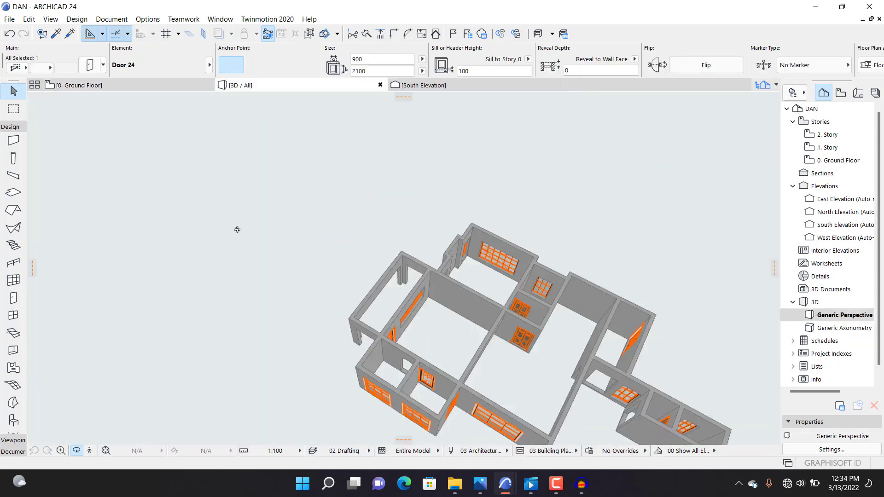
shift+middle_drag(237, 230, 285, 300)
middle_drag(429, 387, 341, 275)
shift+middle_drag(403, 267, 432, 285)
scroll(335, 331, up, 3)
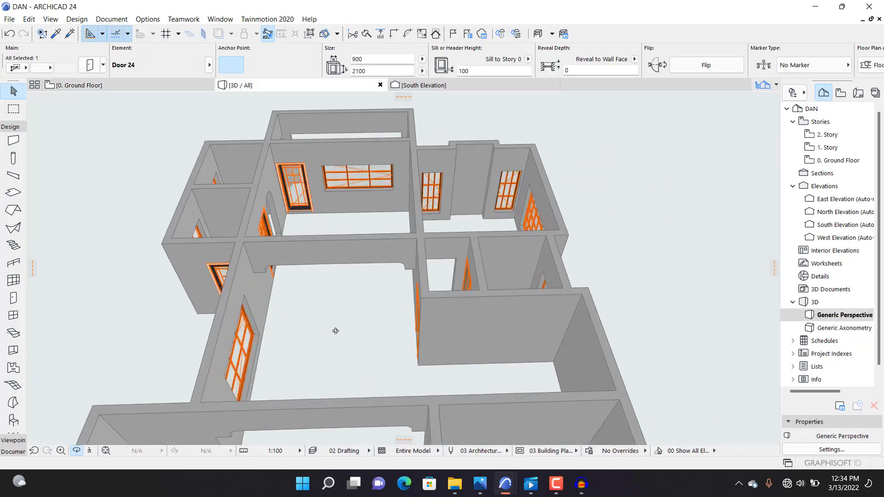
shift+middle_drag(336, 331, 363, 279)
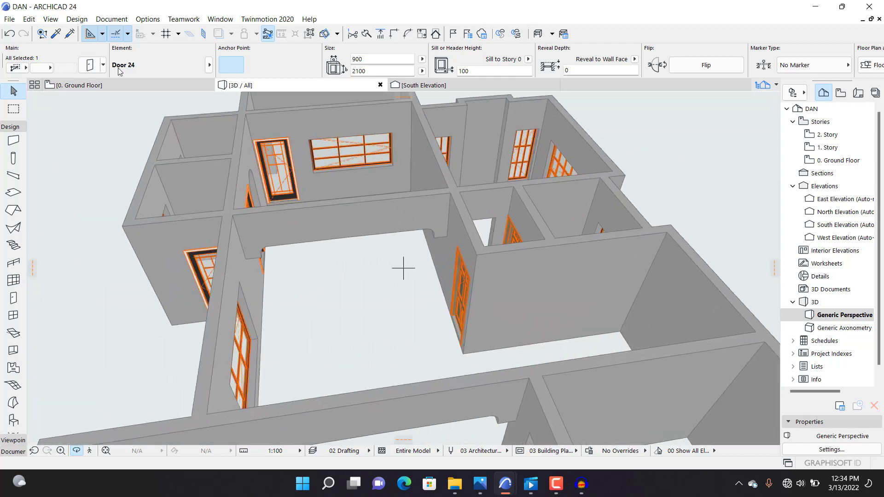
On the ground floor plan, shorten the copied wall's Ellipse Top Window Opening from its upper end to a width of about 3045 mm
click(112, 84)
scroll(410, 302, down, 1)
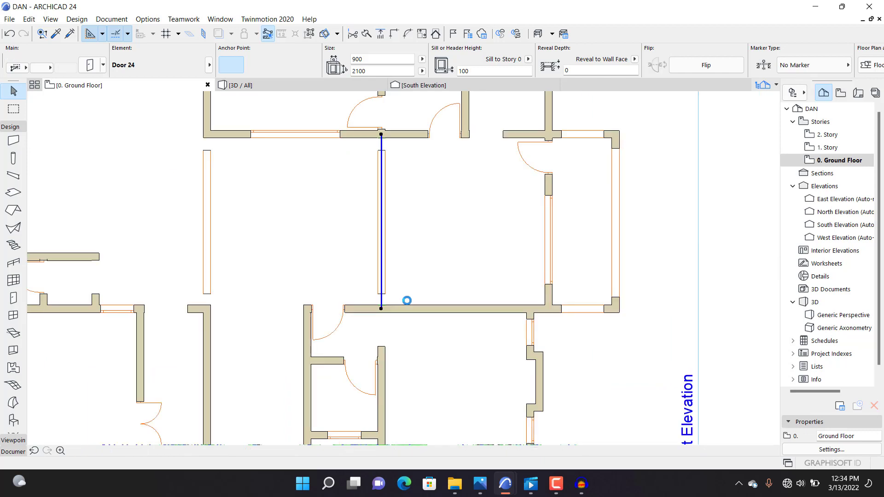
click(384, 260)
scroll(385, 269, down, 3)
click(388, 270)
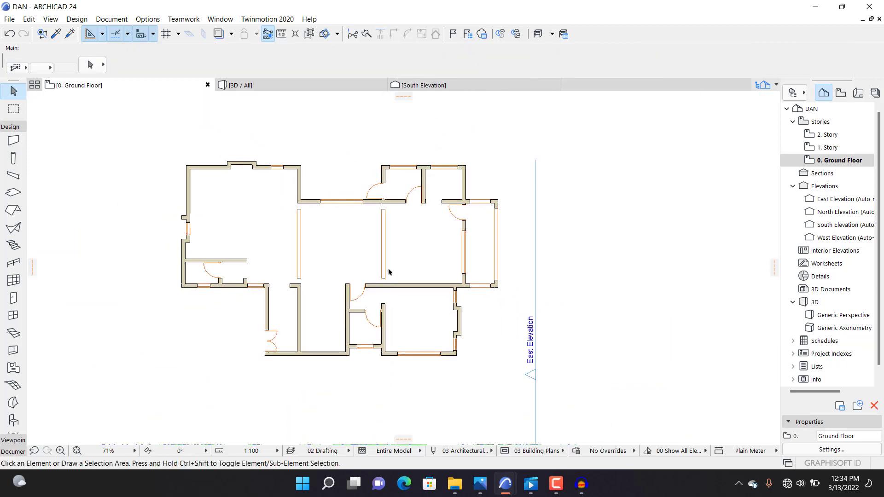
scroll(388, 271, up, 2)
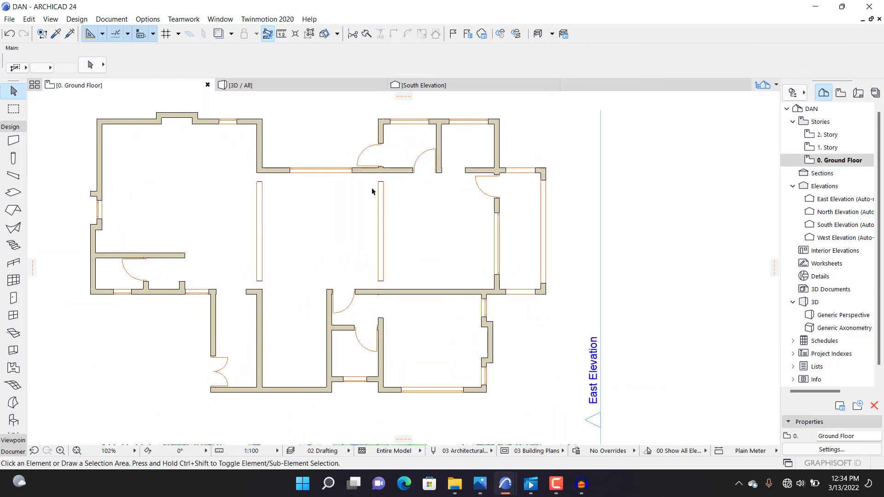
scroll(382, 184, up, 2)
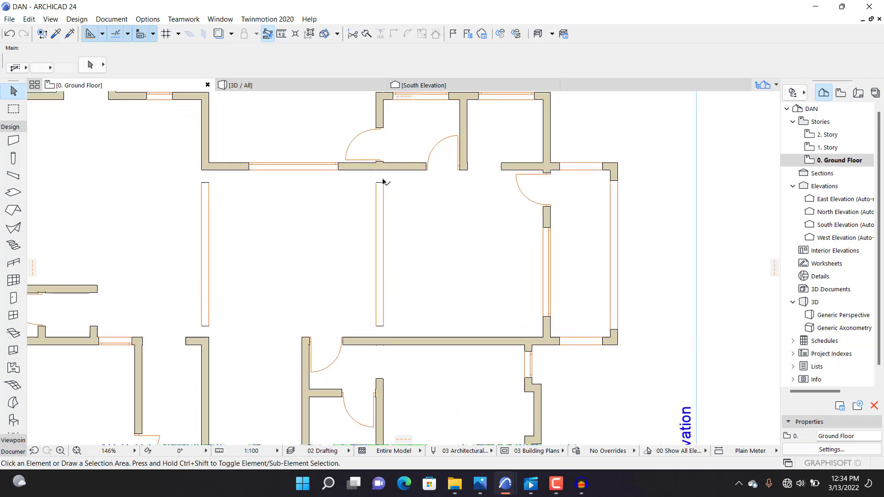
scroll(382, 184, up, 2)
click(380, 182)
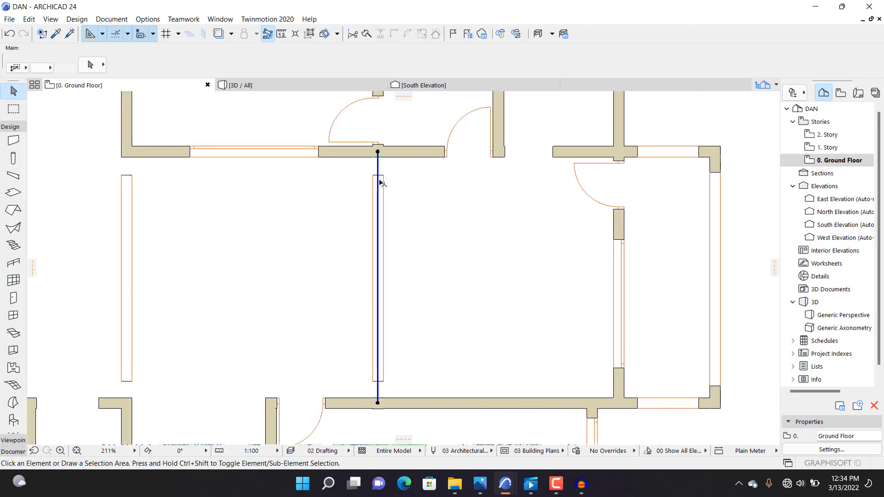
click(382, 179)
scroll(382, 179, up, 3)
click(381, 178)
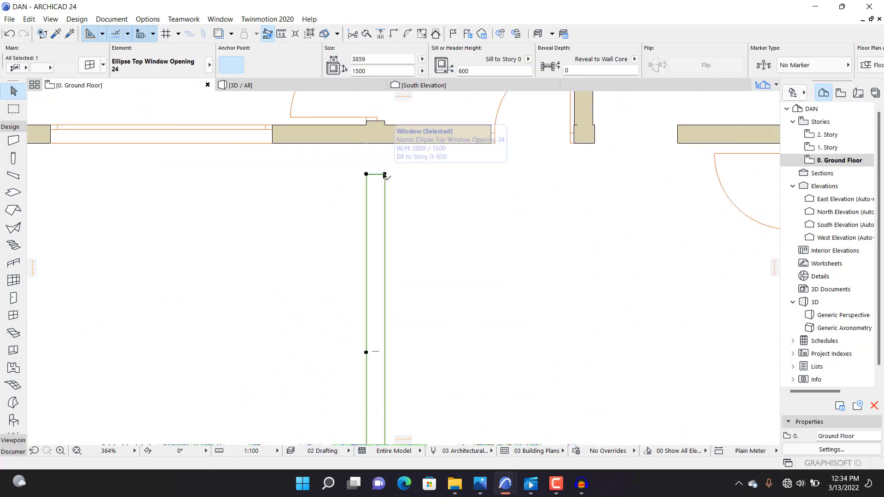
click(384, 175)
click(385, 248)
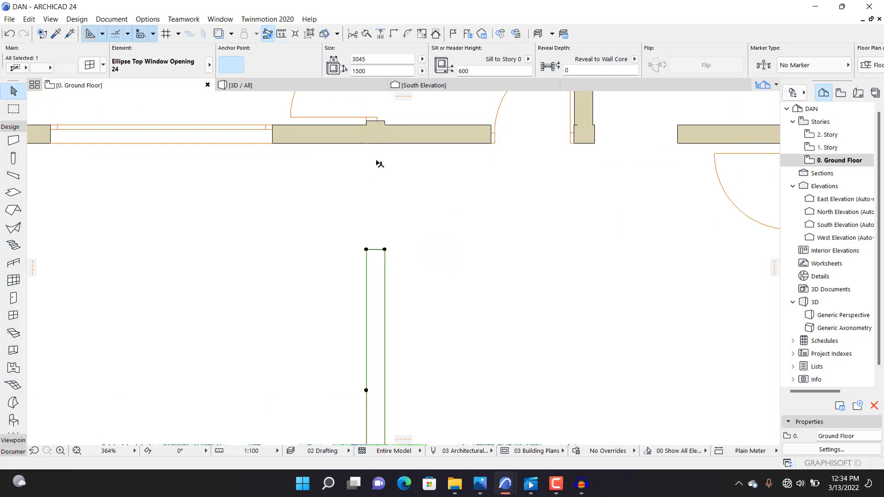
click(381, 143)
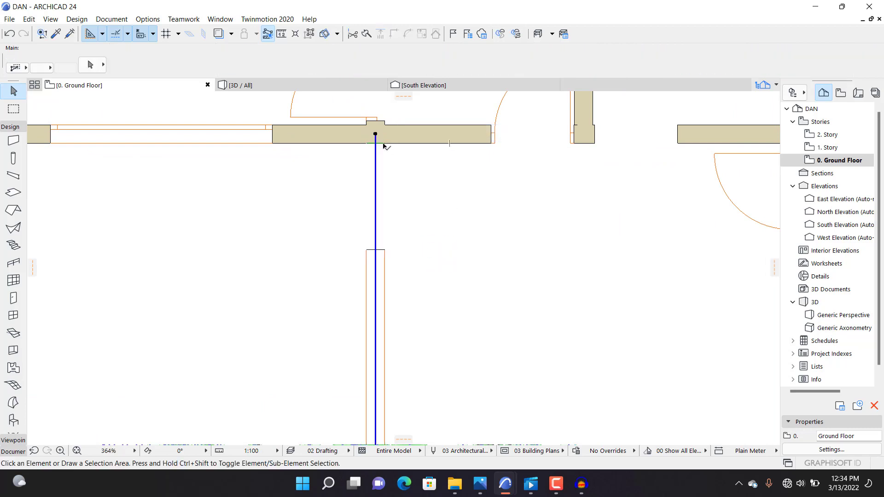
key(Escape)
scroll(396, 201, down, 5)
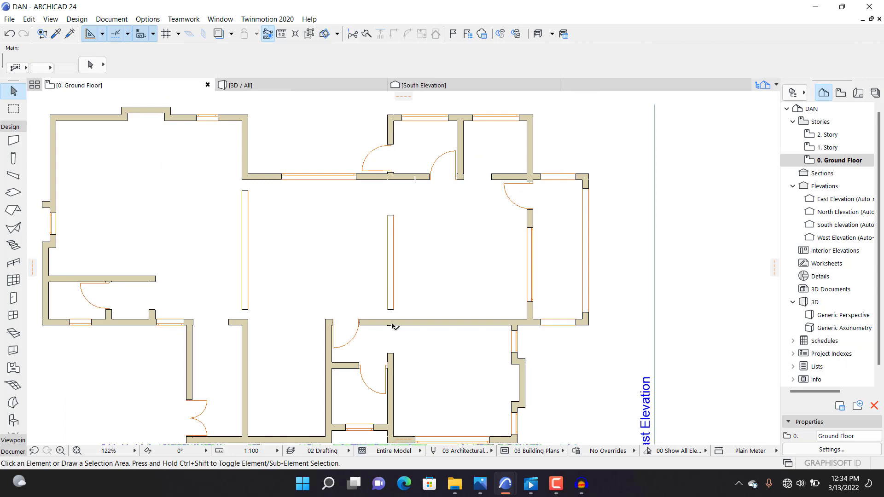
click(393, 321)
scroll(391, 318, up, 9)
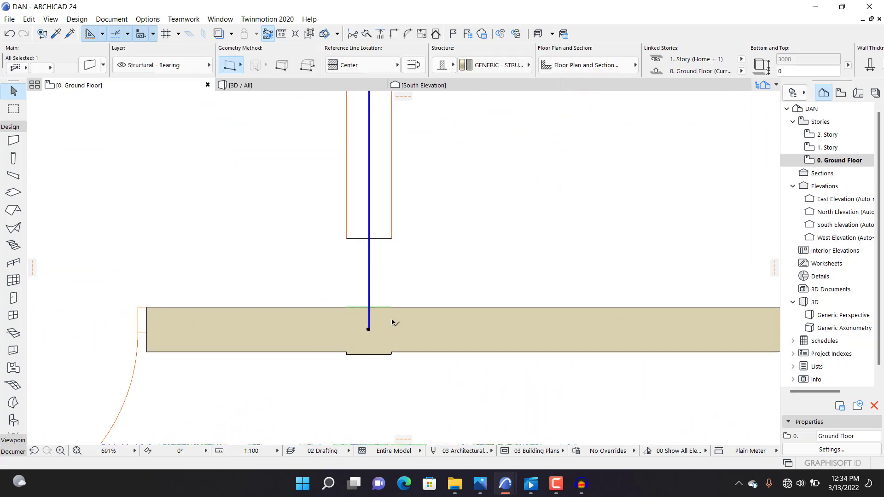
key(Escape)
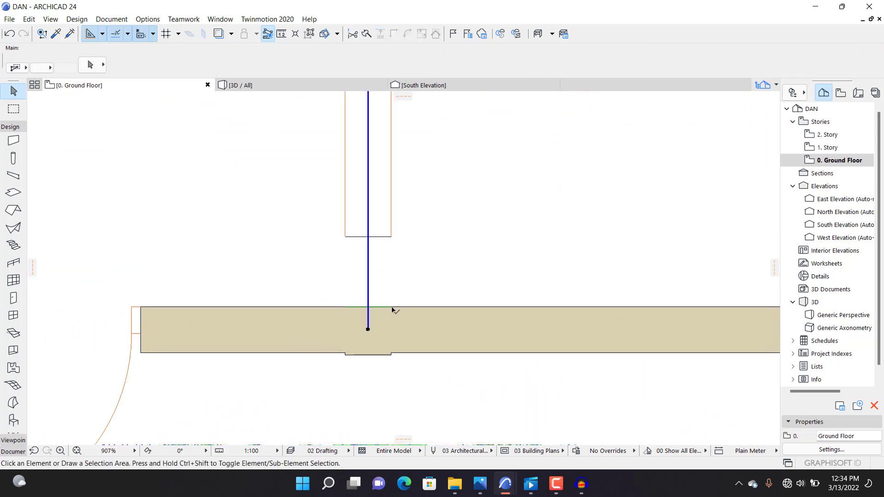
click(392, 307)
key(Escape)
click(392, 307)
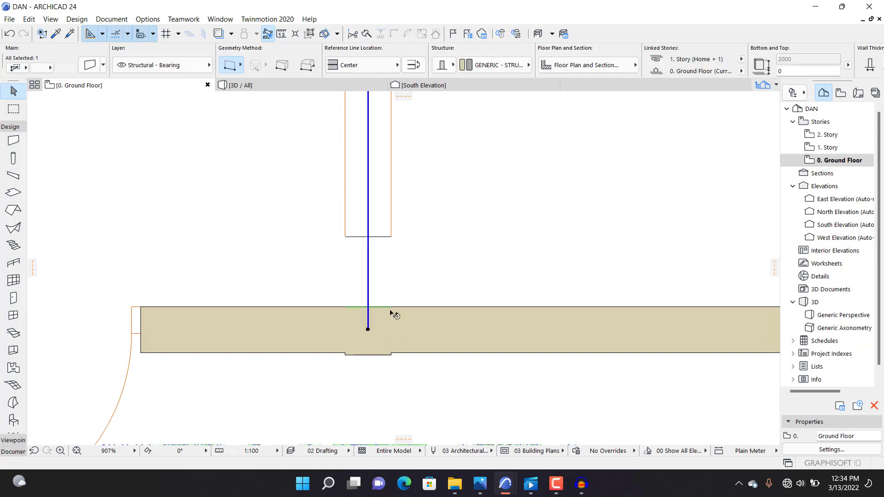
scroll(393, 311, down, 9)
key(Escape)
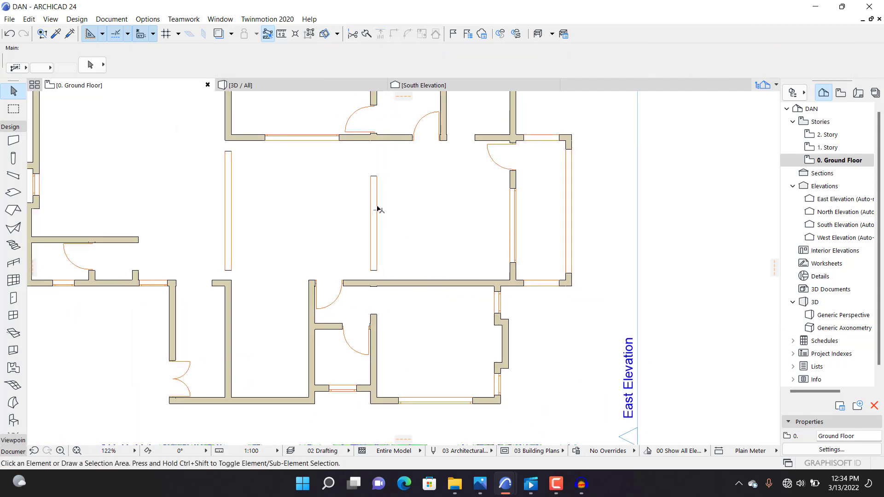
Shorten the Rectangular Door Opening in the copied wall from its upper end to a width of about 3684 mm
click(374, 211)
scroll(371, 208, up, 2)
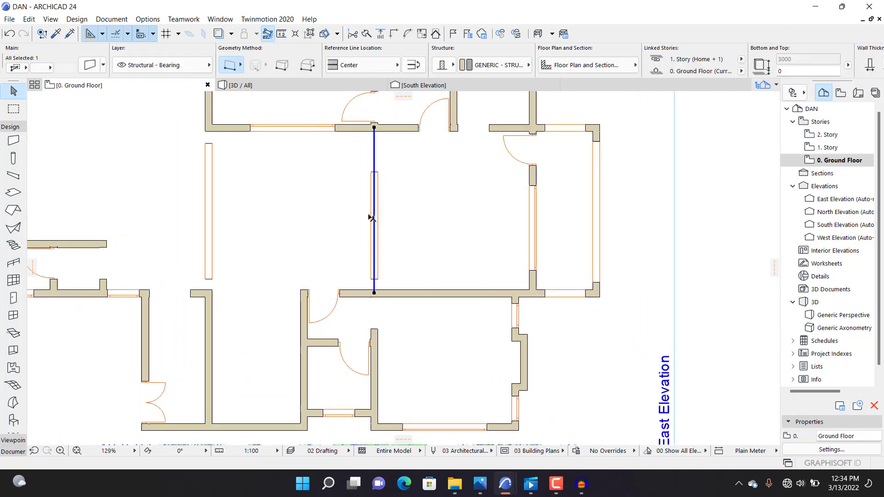
key(Escape)
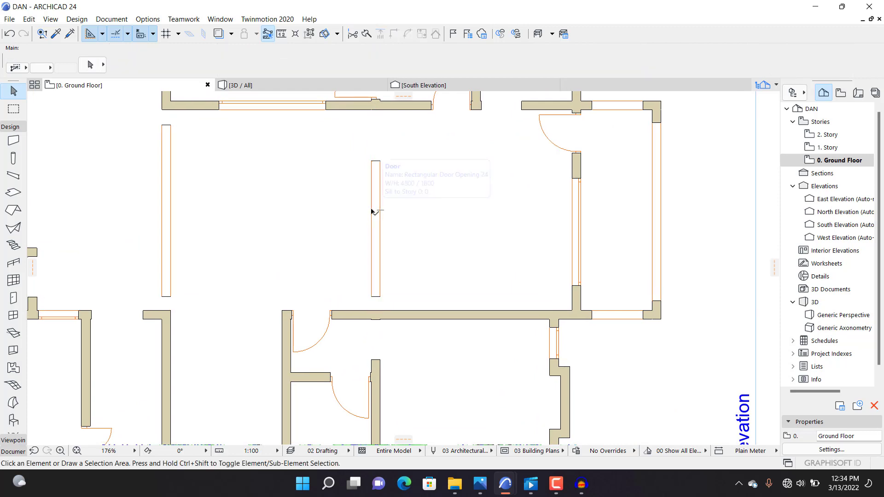
click(372, 211)
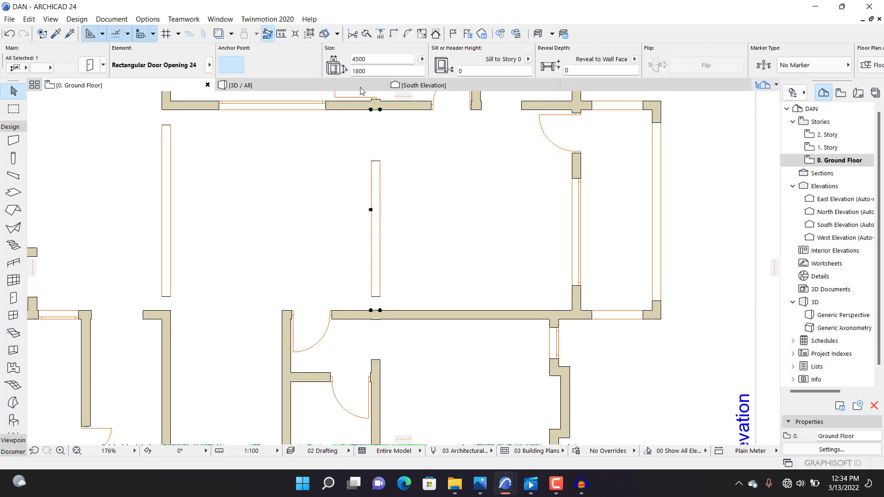
scroll(373, 114, up, 2)
click(376, 110)
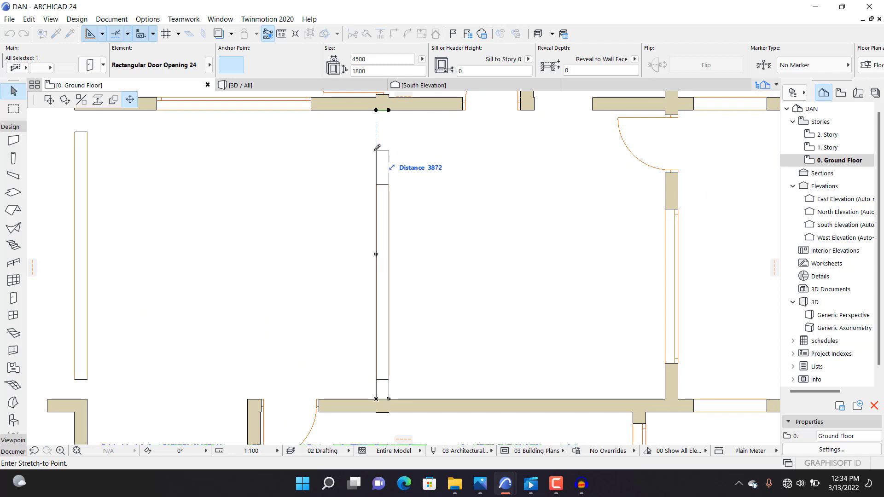
click(376, 162)
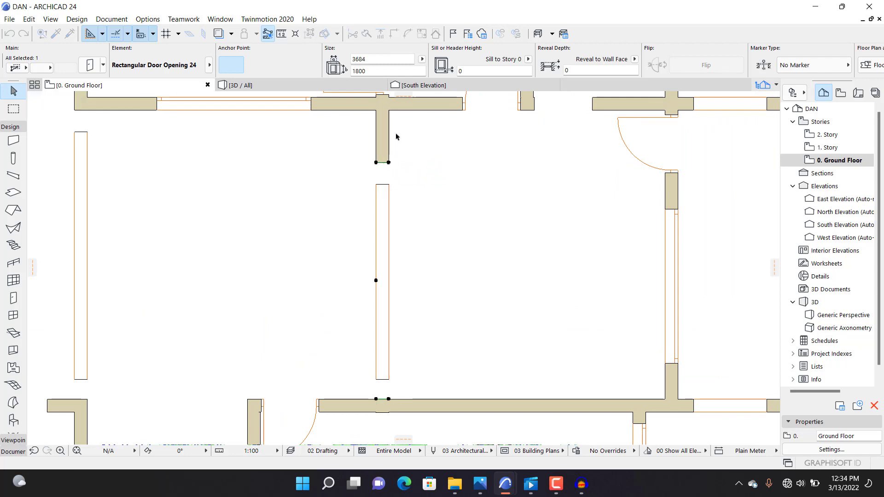
Examine the narrowed openings in the copied wall and the surrounding rooms, doors and windows in the 3D view
click(350, 85)
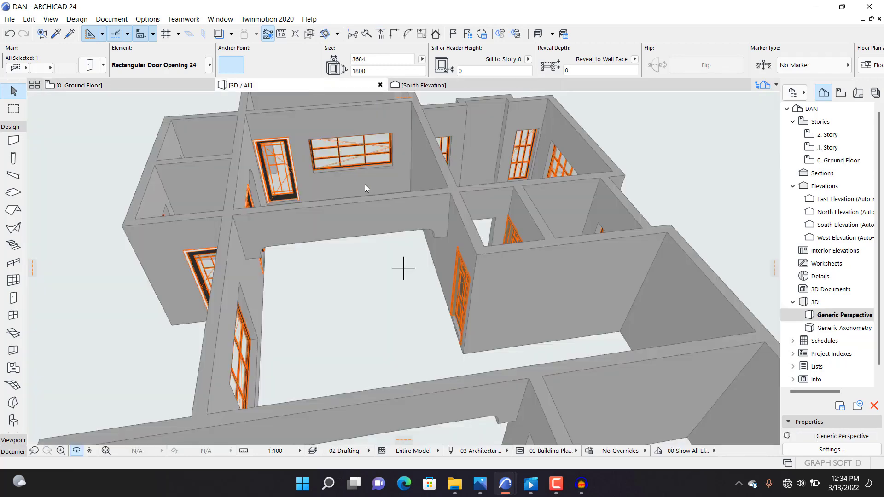
click(280, 179)
shift+middle_drag(331, 264, 243, 188)
middle_drag(293, 215, 513, 250)
scroll(525, 269, down, 3)
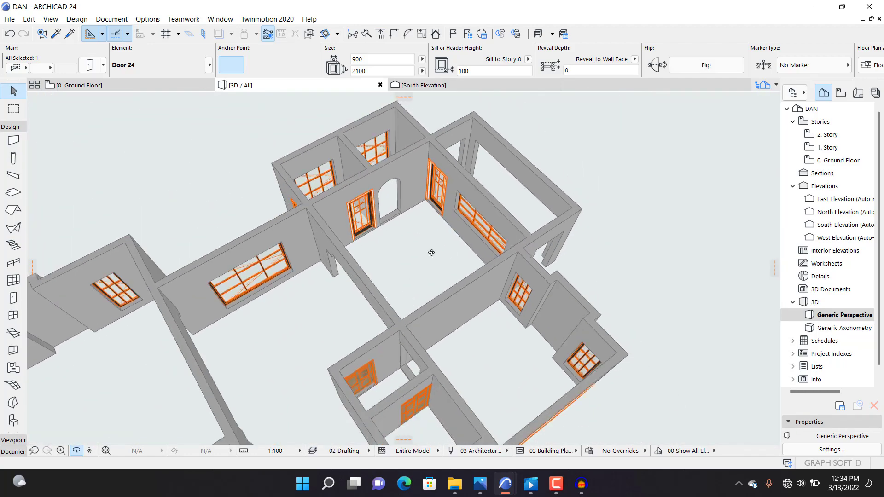
shift+middle_drag(338, 295, 383, 353)
scroll(435, 233, up, 4)
shift+middle_drag(457, 307, 372, 326)
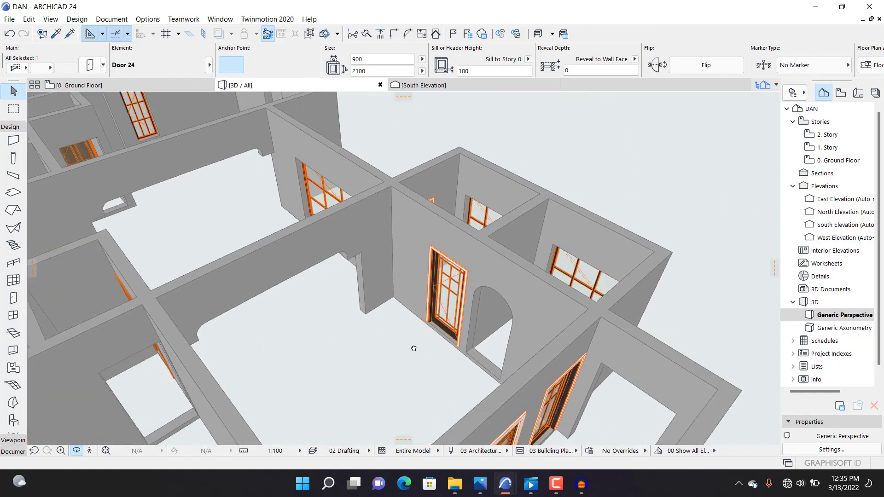
shift+middle_drag(486, 372, 283, 339)
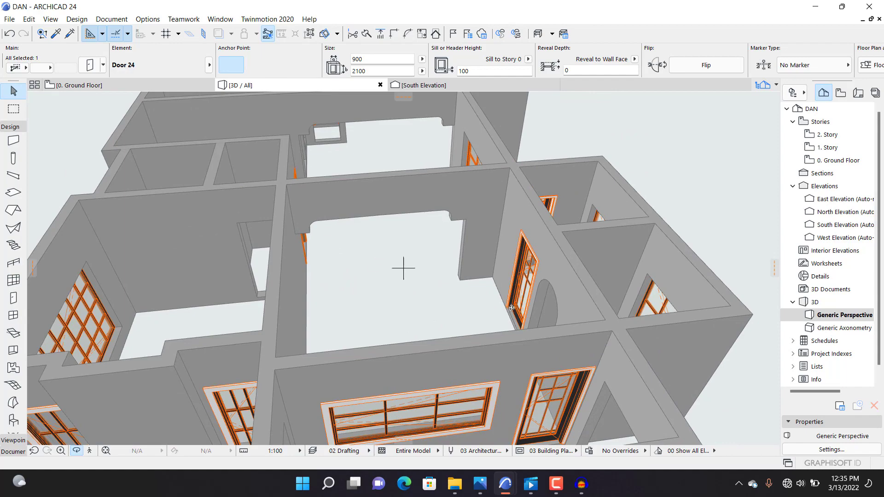
shift+middle_drag(511, 307, 127, 280)
shift+middle_drag(549, 308, 405, 247)
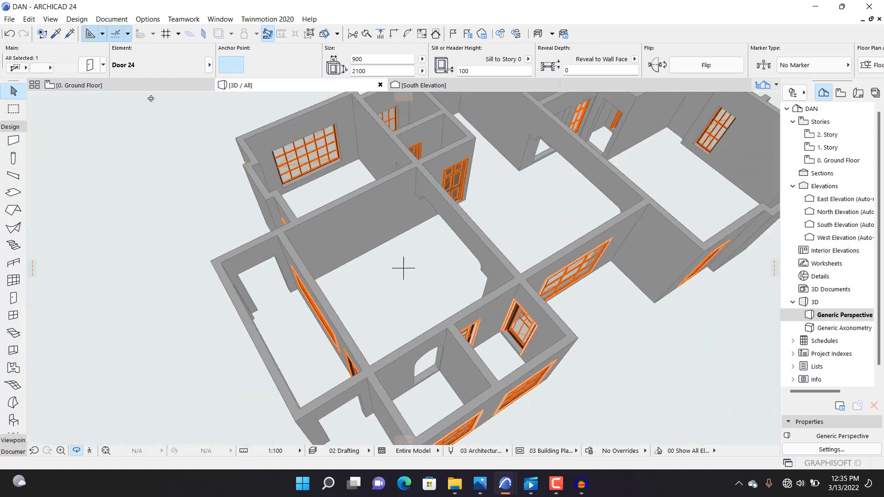
Return to the ground floor plan, clear the selection and inspect the window in the large upper-left room's north wall
click(140, 87)
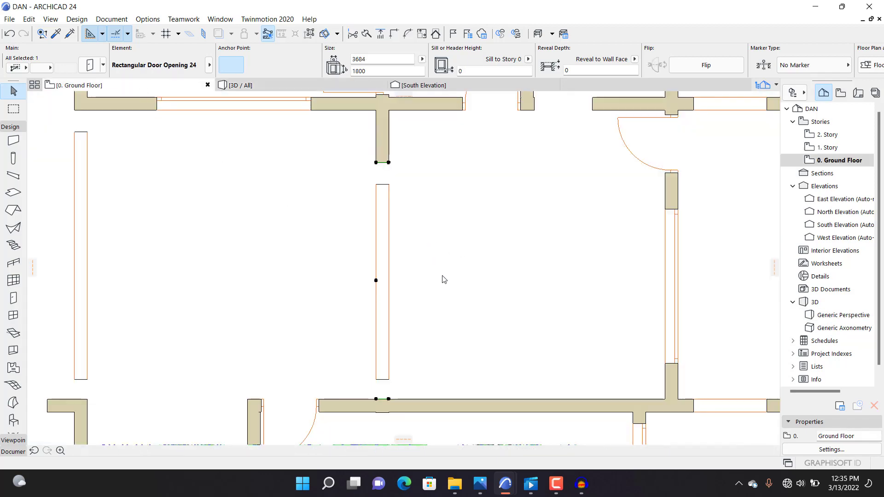
scroll(434, 274, down, 10)
key(Escape)
scroll(389, 251, up, 3)
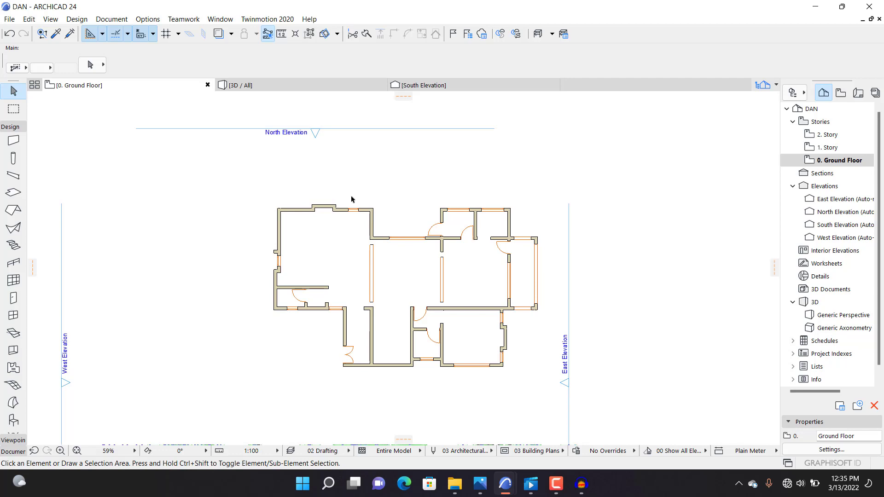
mouse_move(349, 209)
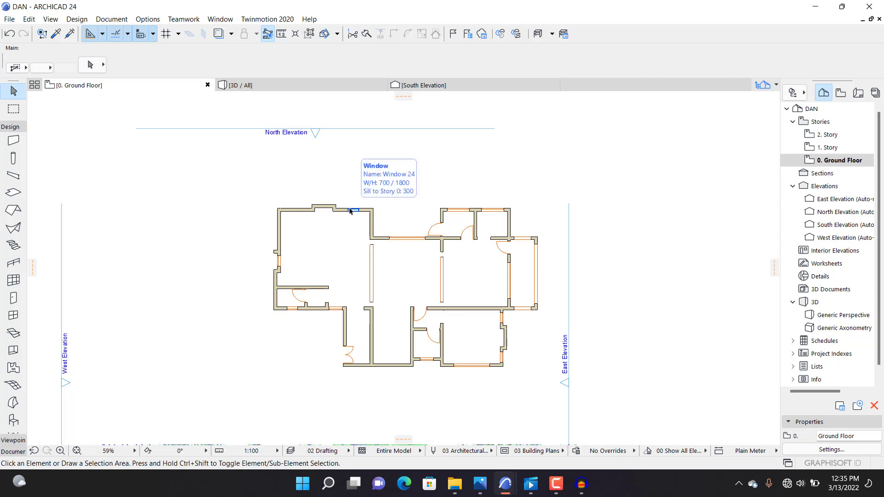